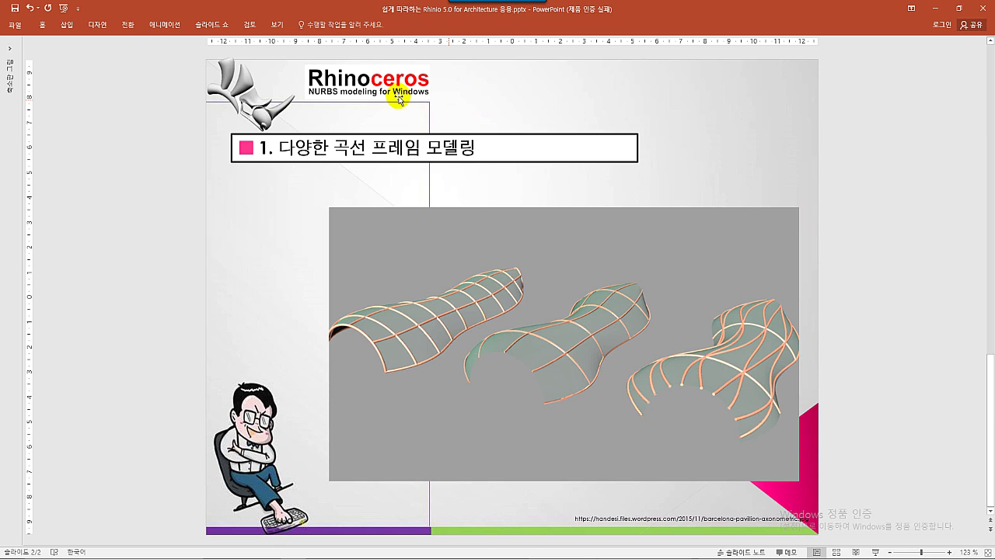
# Switch to Rhinoceros, maximize its window and enlarge the Perspective viewport to fill the modelling area.
pyautogui.doubleClick(344, 12)
pyautogui.click(637, 180)
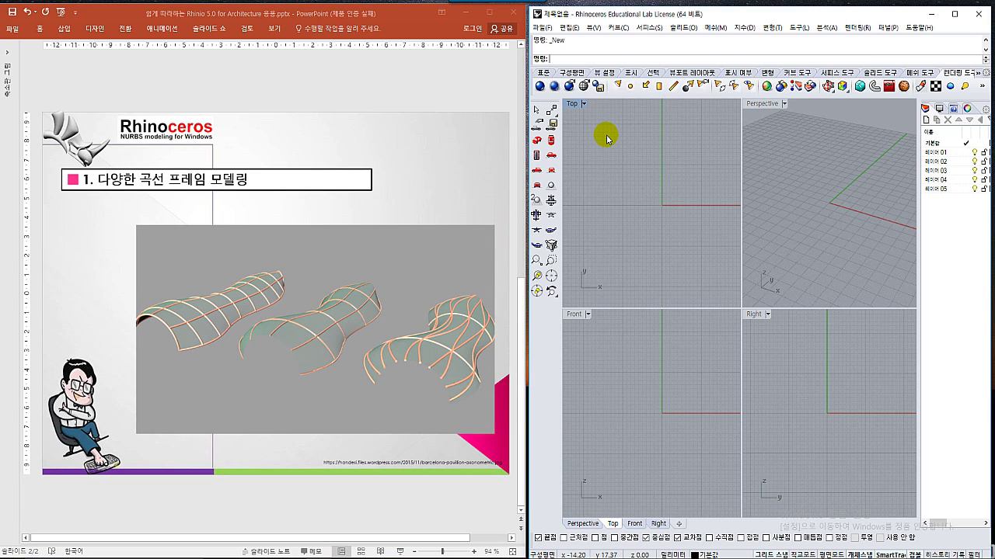
pyautogui.doubleClick(599, 13)
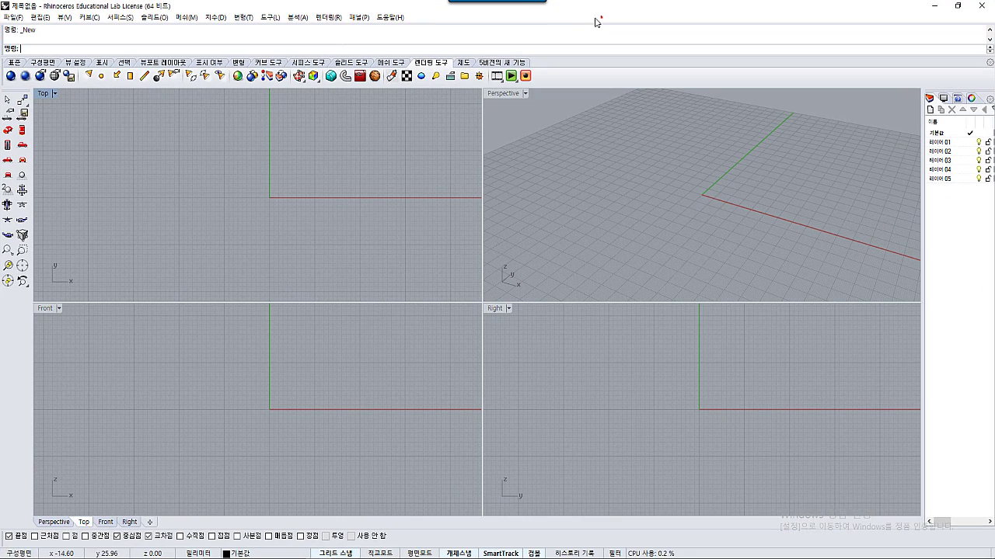
pyautogui.doubleClick(506, 93)
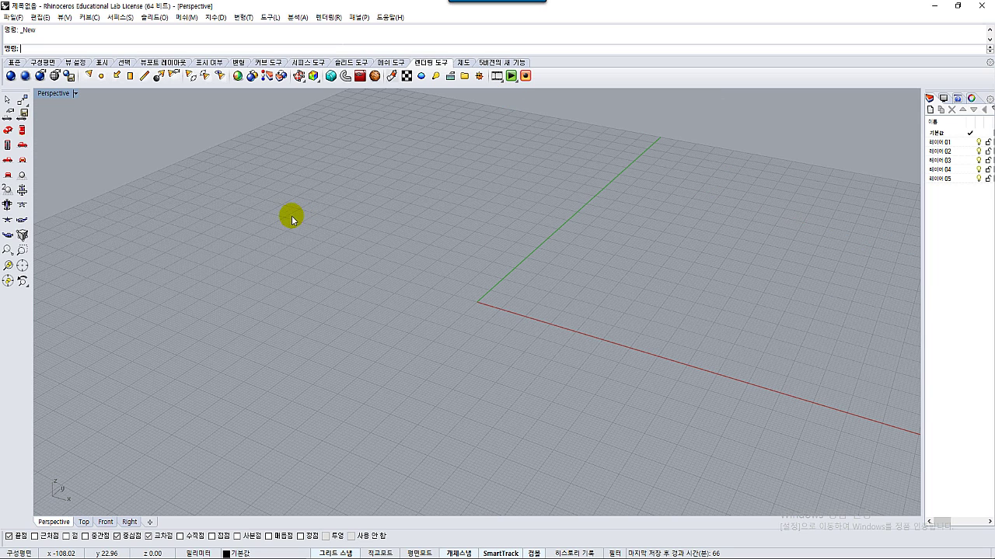
# Draw an S-shaped interpolated curve through five points on the ground plane, ending just beyond the green Y axis.
pyautogui.click(14, 62)
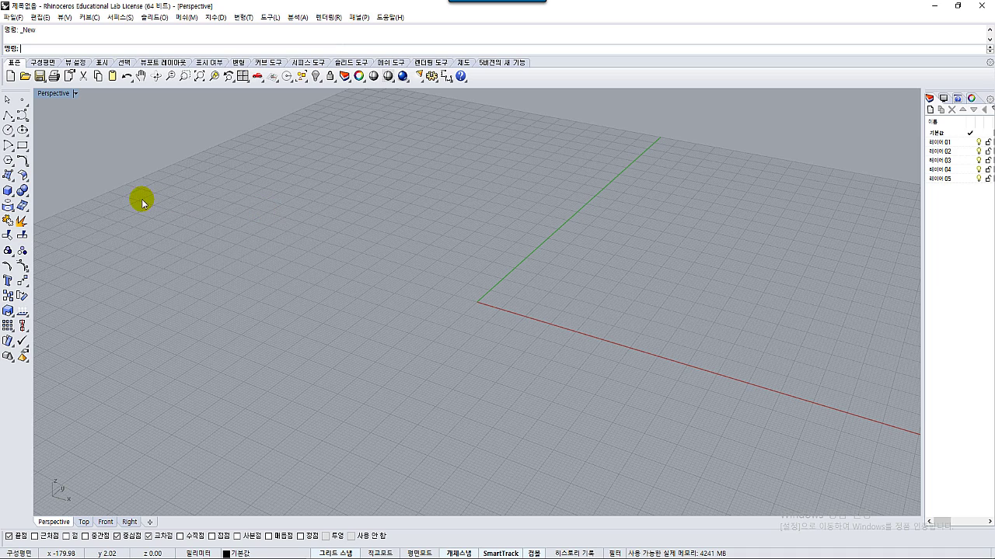
pyautogui.click(28, 122)
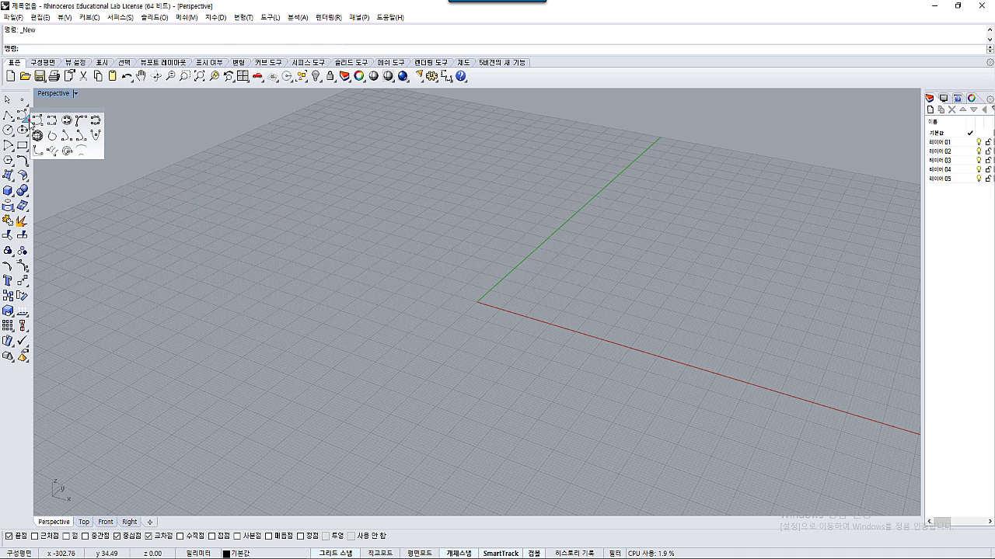
pyautogui.click(52, 121)
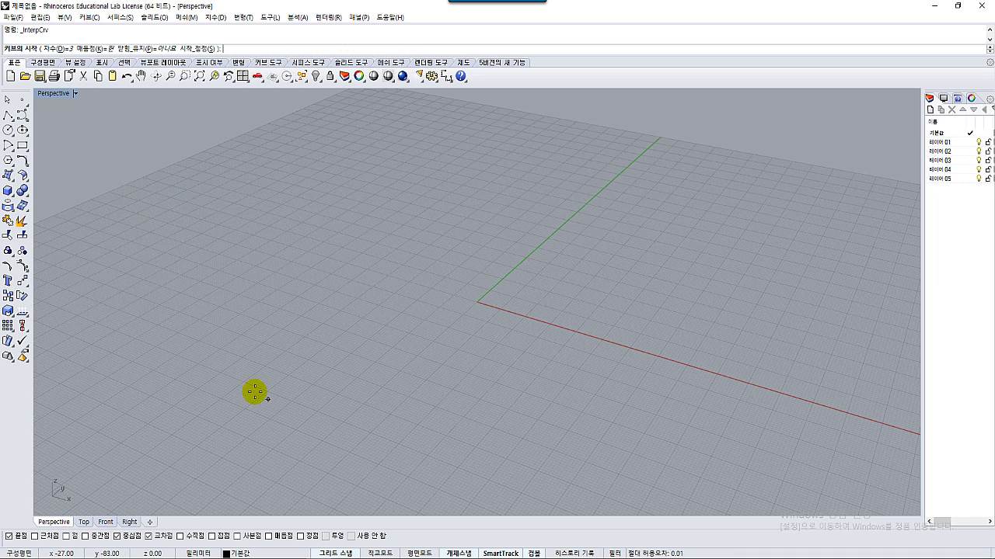
pyautogui.click(234, 371)
pyautogui.click(297, 326)
pyautogui.click(386, 319)
pyautogui.click(448, 257)
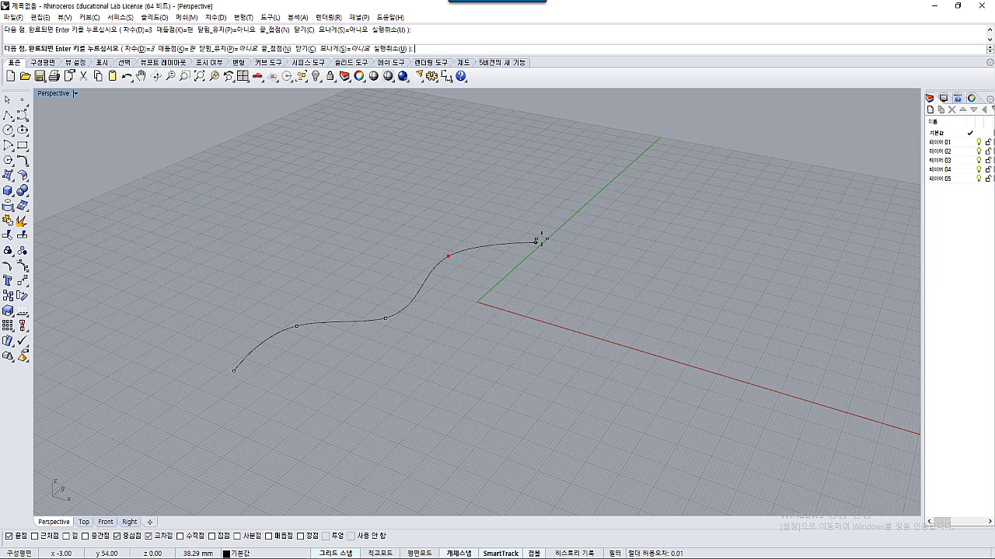
pyautogui.click(663, 221)
pyautogui.press('Return')
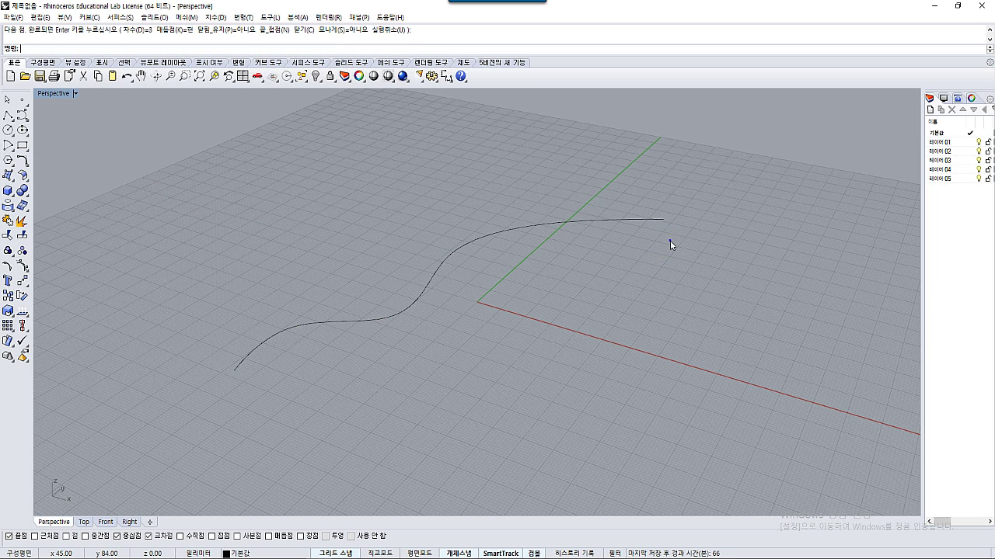
# Draw a second winding interpolated curve through five points in front of the first, crossing the red X axis.
pyautogui.rightClick(385, 436)
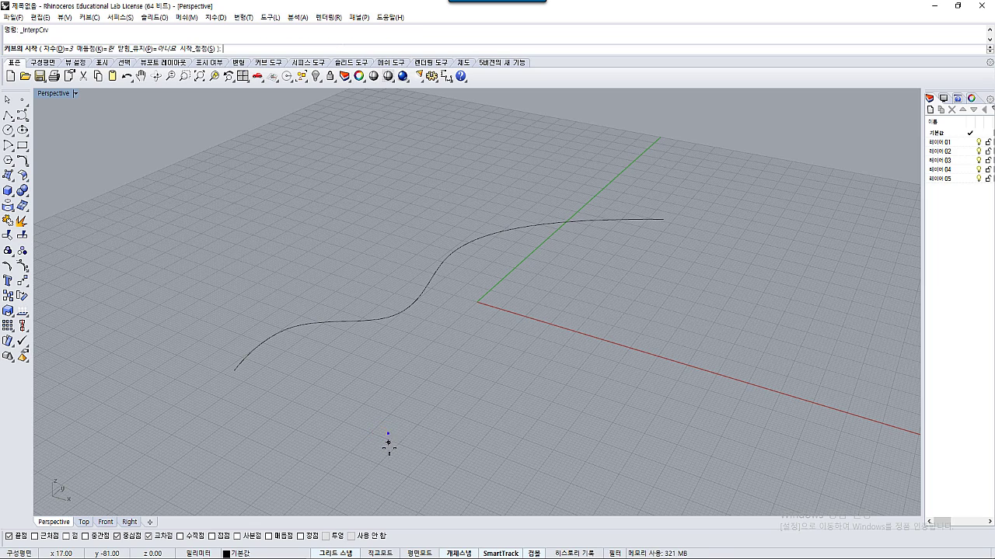
pyautogui.click(355, 435)
pyautogui.click(494, 426)
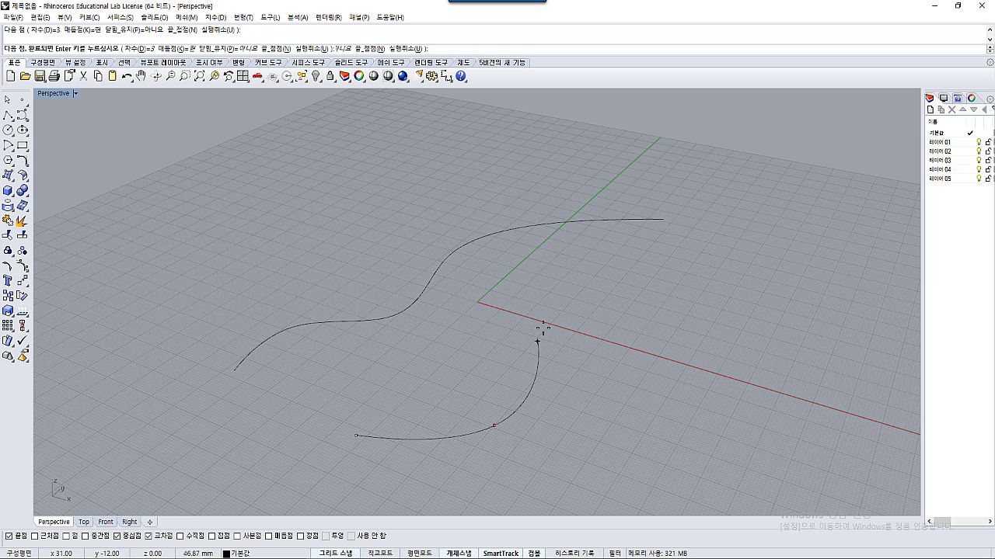
pyautogui.click(553, 303)
pyautogui.click(619, 274)
pyautogui.click(669, 247)
pyautogui.rightClick(675, 253)
# Draw a circle vertical to the construction plane, with its diameter spanning the near endpoints of the two curves.
pyautogui.moveTo(640, 339); pyautogui.dragTo(666, 329, button='right')
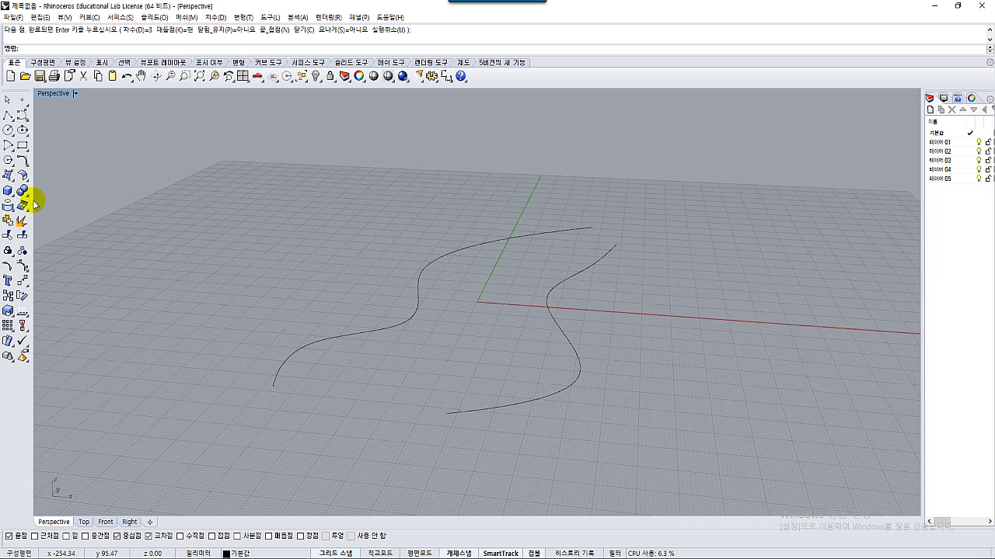
pyautogui.click(12, 137)
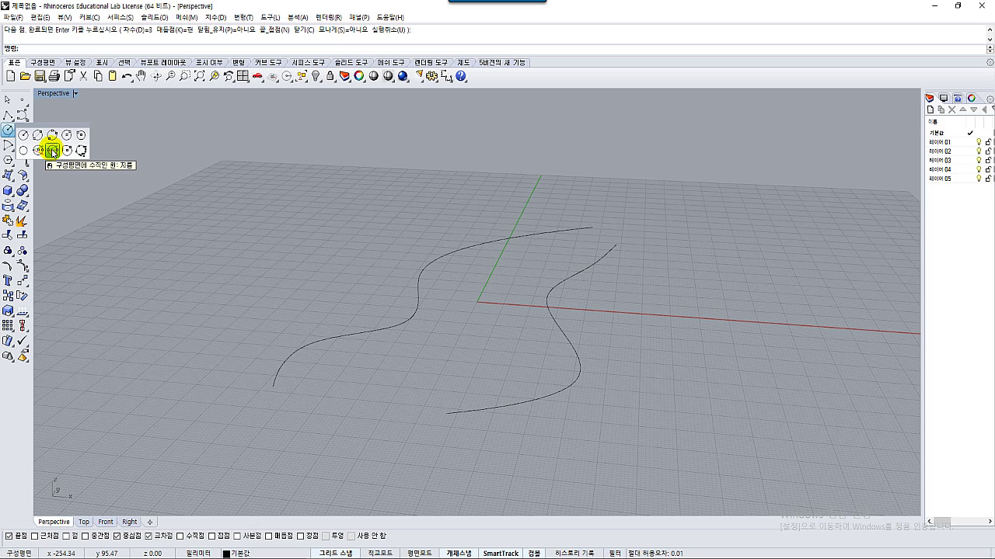
pyautogui.click(52, 150)
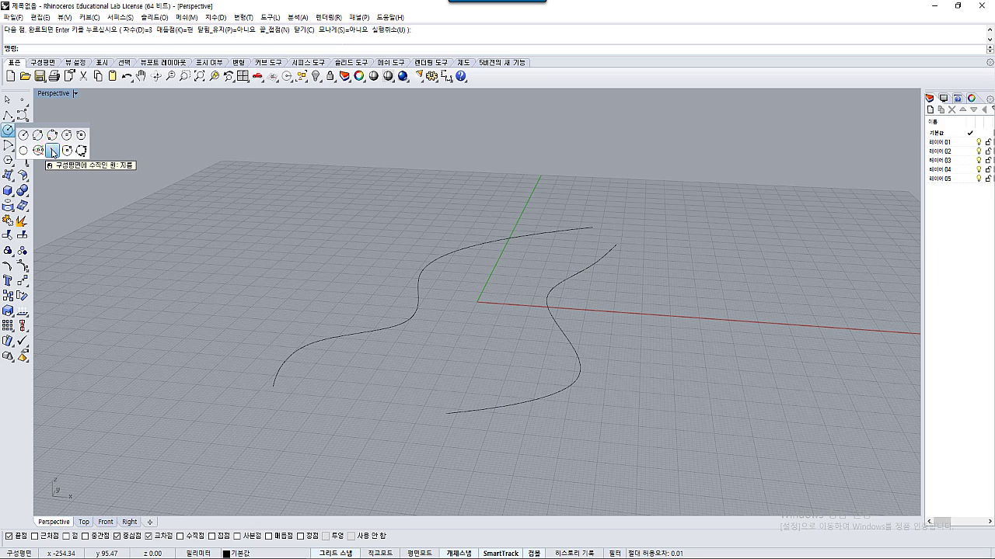
pyautogui.click(268, 387)
pyautogui.click(446, 414)
# Draw another vertical diameter circle between the far endpoints of the two curves.
pyautogui.moveTo(395, 412)
pyautogui.mouseDown(button='right')
pyautogui.moveTo(362, 415)
pyautogui.moveTo(300, 360)
pyautogui.moveTo(402, 406)
pyautogui.mouseUp(button='right')
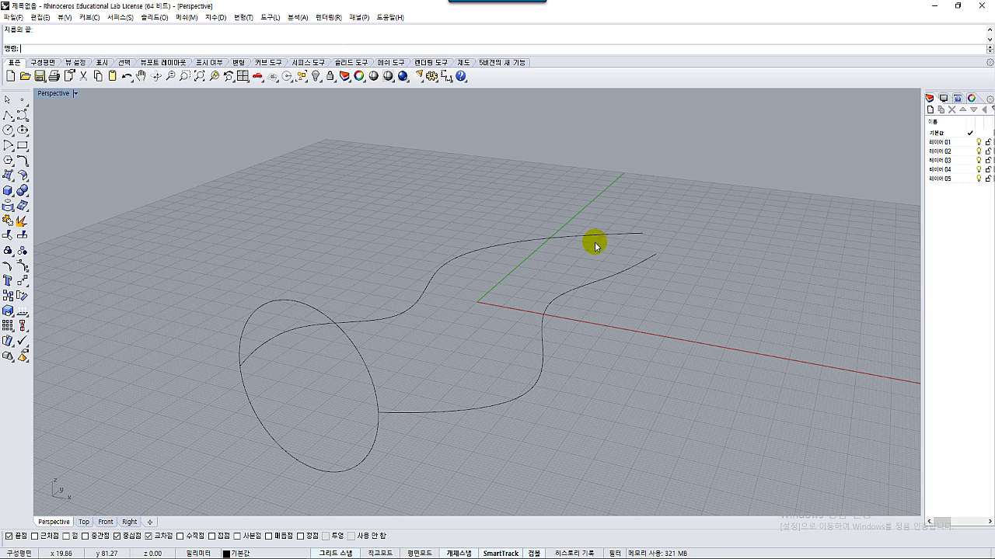
pyautogui.rightClick(585, 213)
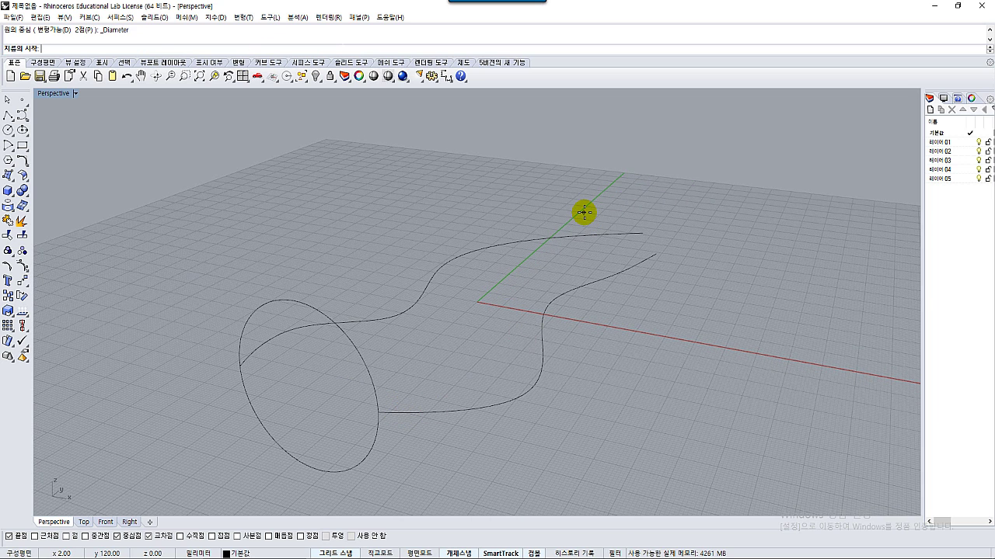
pyautogui.click(641, 233)
pyautogui.click(654, 253)
# Trim away the lower halves of both vertical circles, using the two winding curves as cutting objects.
pyautogui.moveTo(655, 256); pyautogui.dragTo(652, 321, button='right')
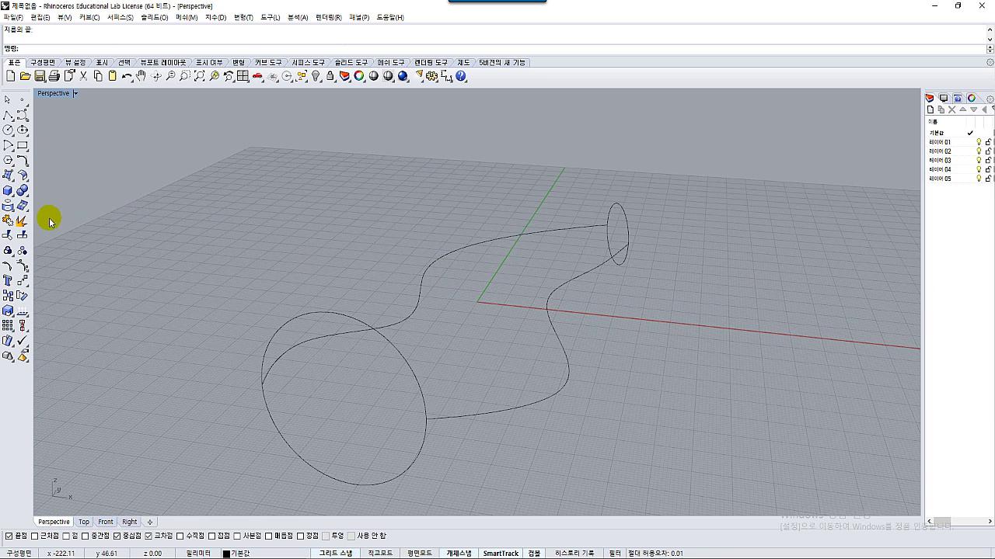
pyautogui.click(9, 235)
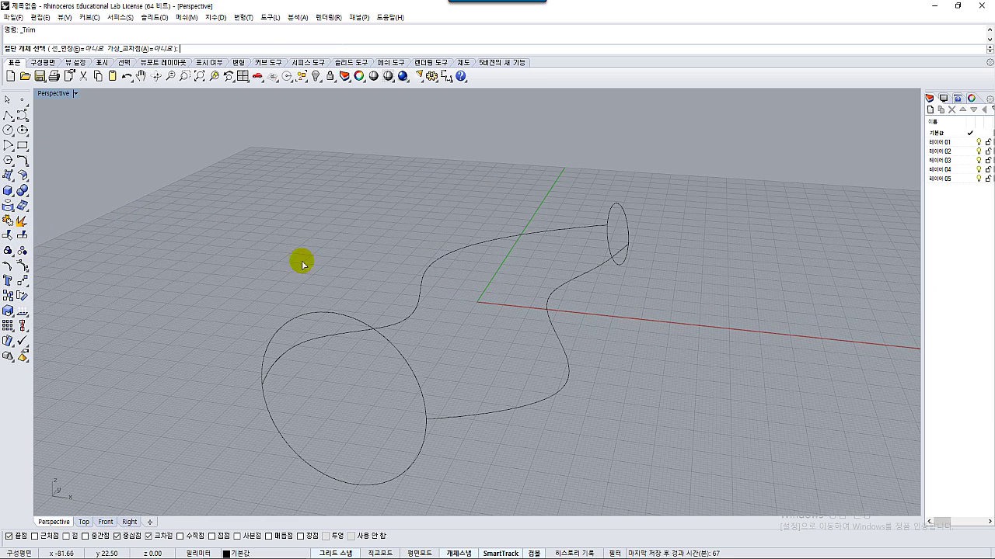
pyautogui.click(418, 293)
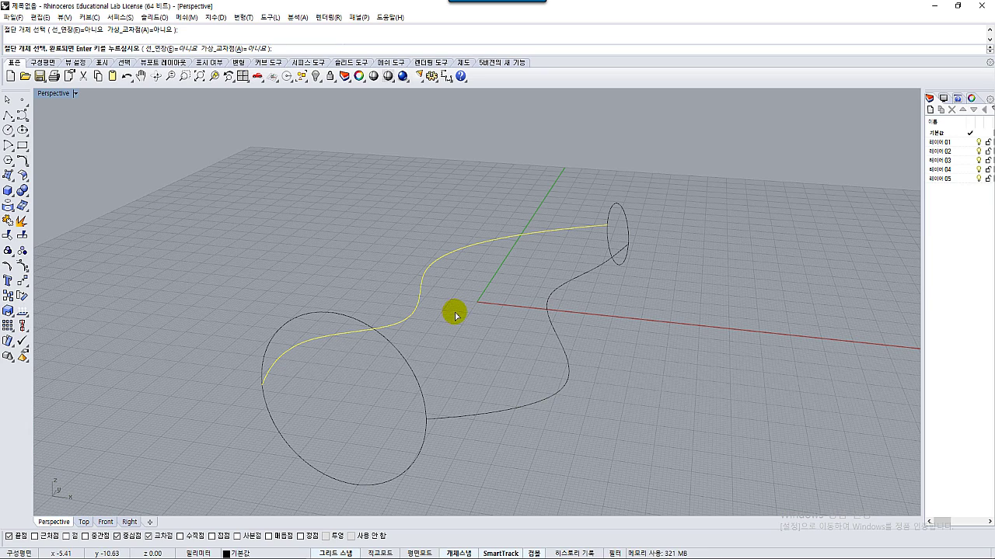
pyautogui.click(568, 365)
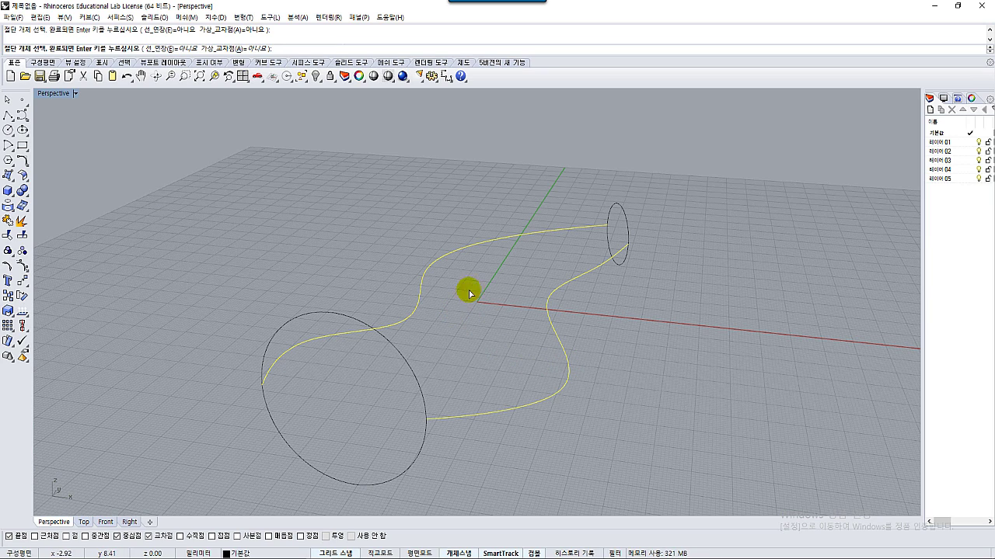
pyautogui.press('Return')
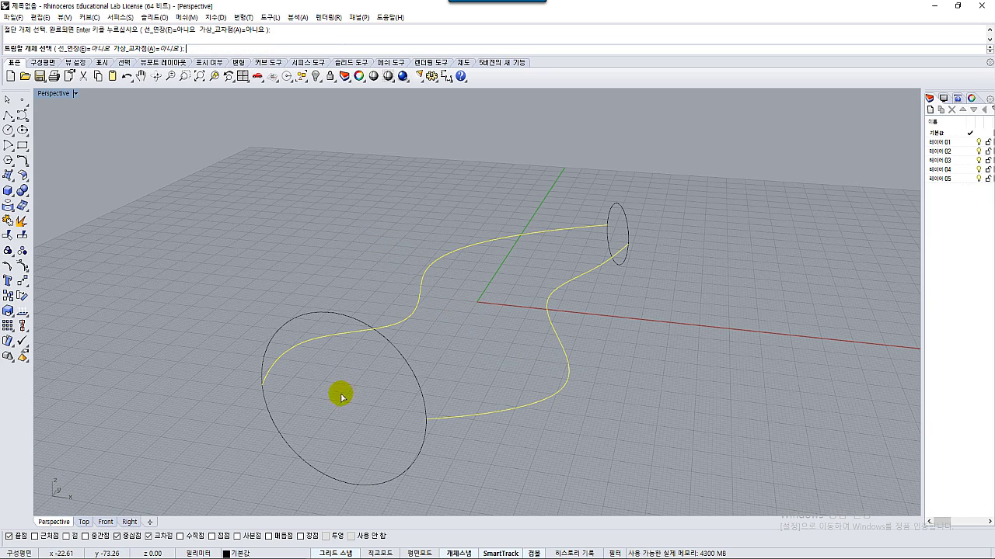
pyautogui.click(317, 471)
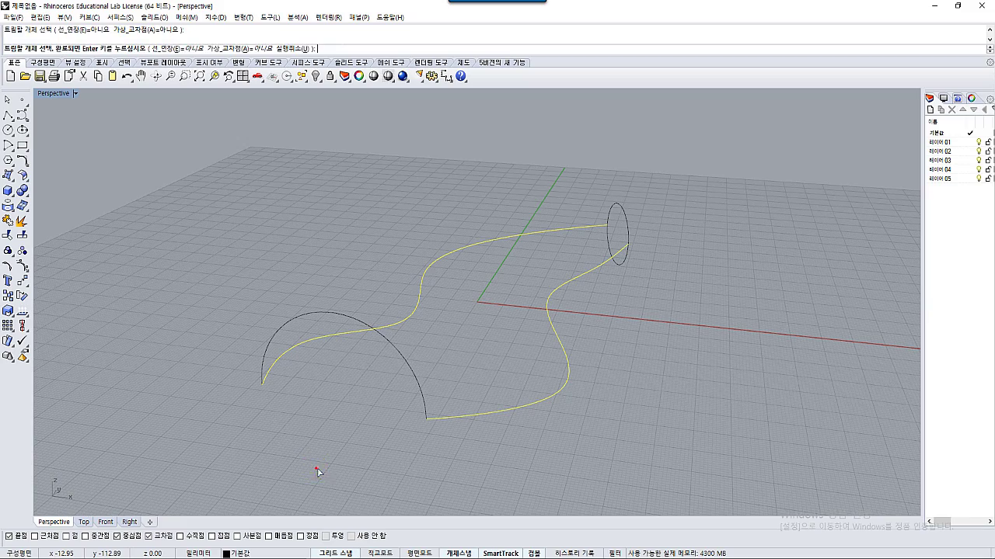
pyautogui.click(607, 244)
pyautogui.press('Return')
# Select all four curves and make two copies of the set in a row along the X direction.
pyautogui.moveTo(530, 273); pyautogui.dragTo(388, 280, button='right')
pyautogui.moveTo(215, 138); pyautogui.dragTo(511, 395)
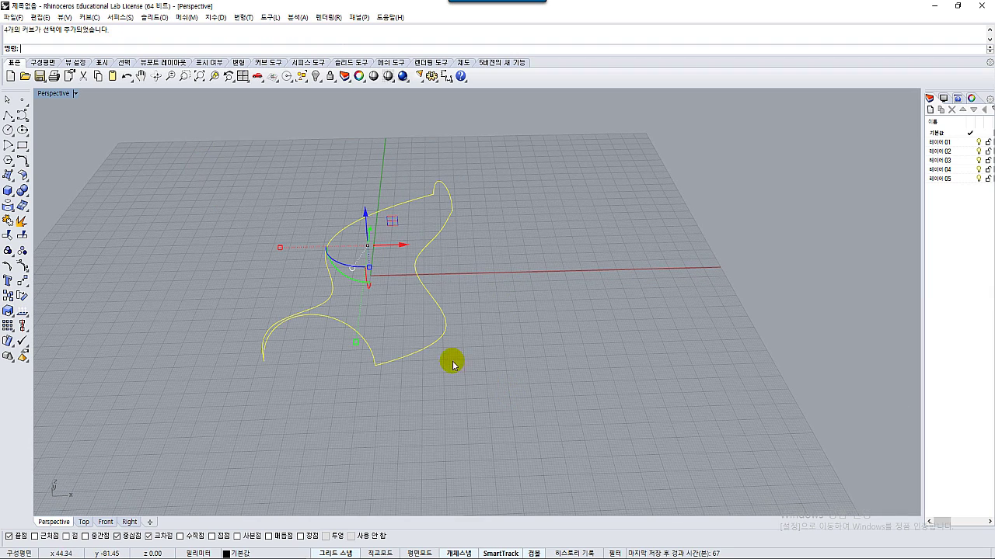
pyautogui.keyDown('alt'); pyautogui.moveTo(420, 257); pyautogui.dragTo(851, 256); pyautogui.keyUp('alt')
pyautogui.click(732, 440)
# Create a surface from the curve network of the original four curves, with the edge curve tolerance set to 1.
pyautogui.moveTo(732, 441); pyautogui.dragTo(309, 332, button='right')
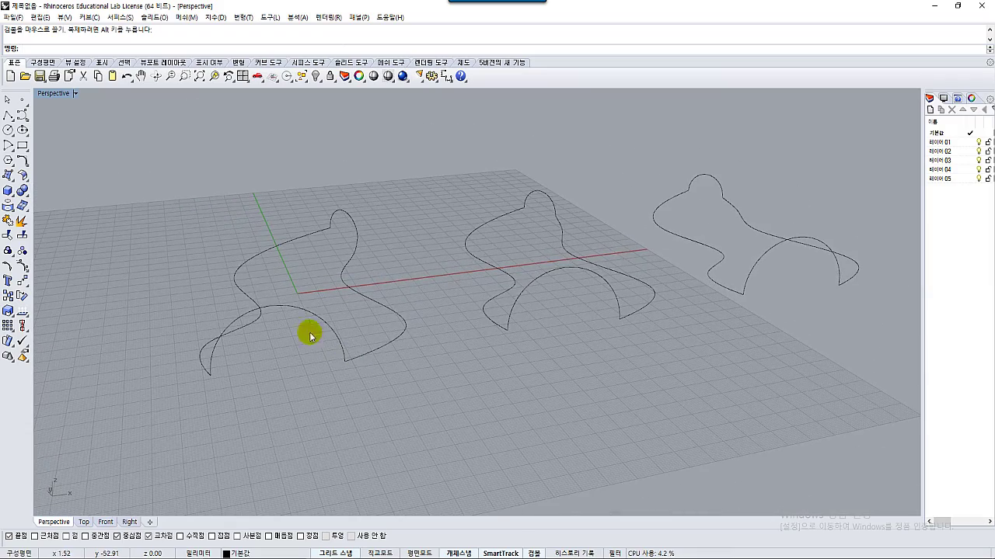
pyautogui.moveTo(381, 229); pyautogui.dragTo(367, 336, button='right')
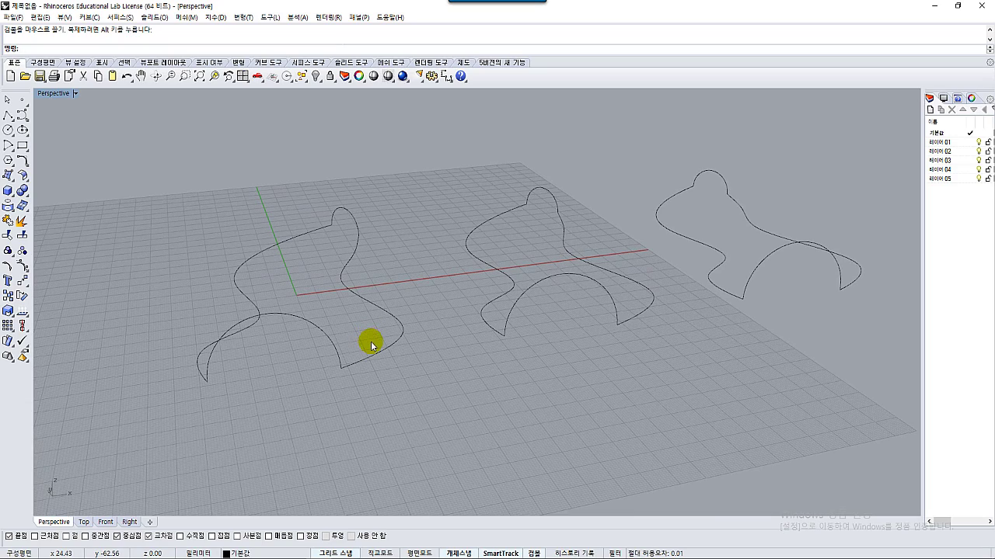
pyautogui.moveTo(296, 231); pyautogui.dragTo(401, 338, button='right')
pyautogui.moveTo(401, 311); pyautogui.dragTo(400, 326, button='right')
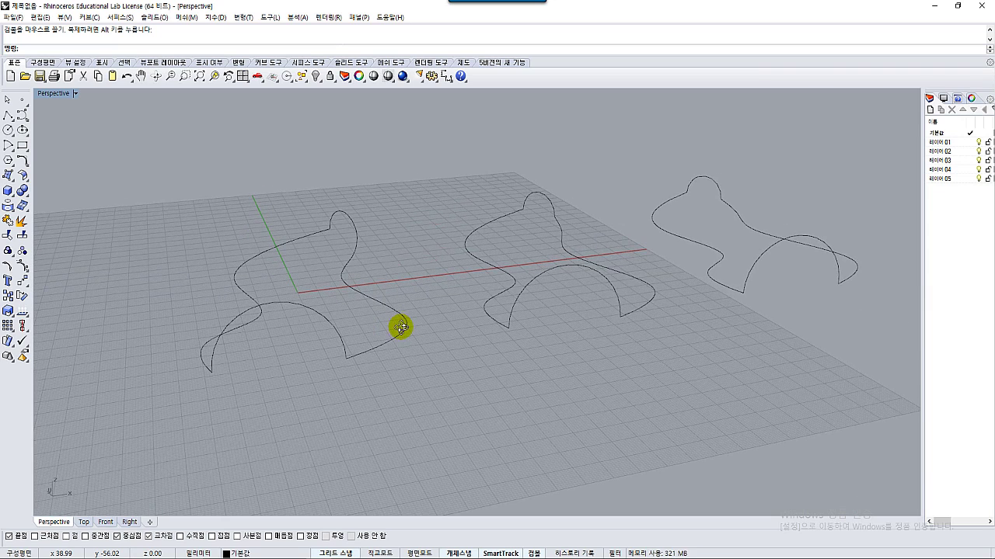
pyautogui.moveTo(196, 249); pyautogui.dragTo(197, 250)
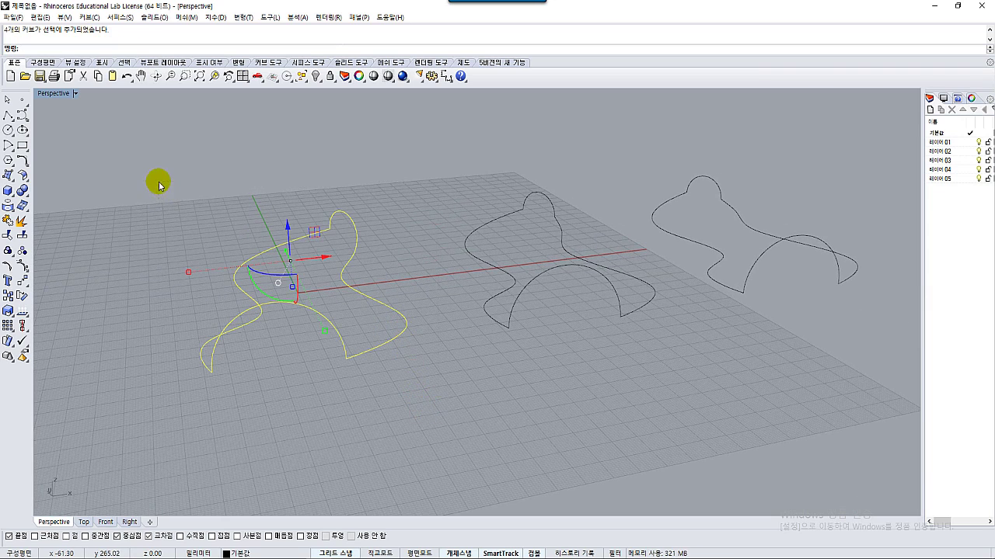
pyautogui.click(10, 178)
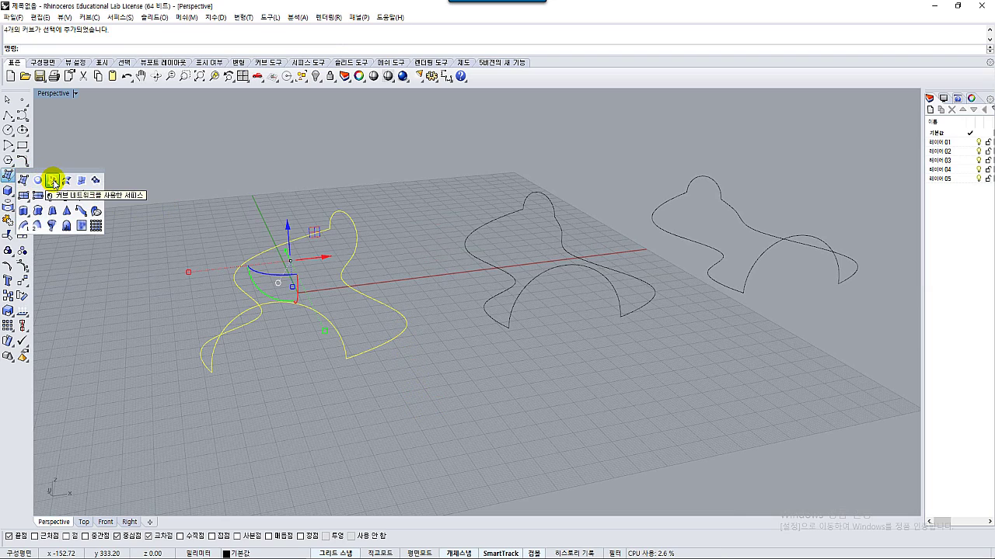
pyautogui.click(52, 181)
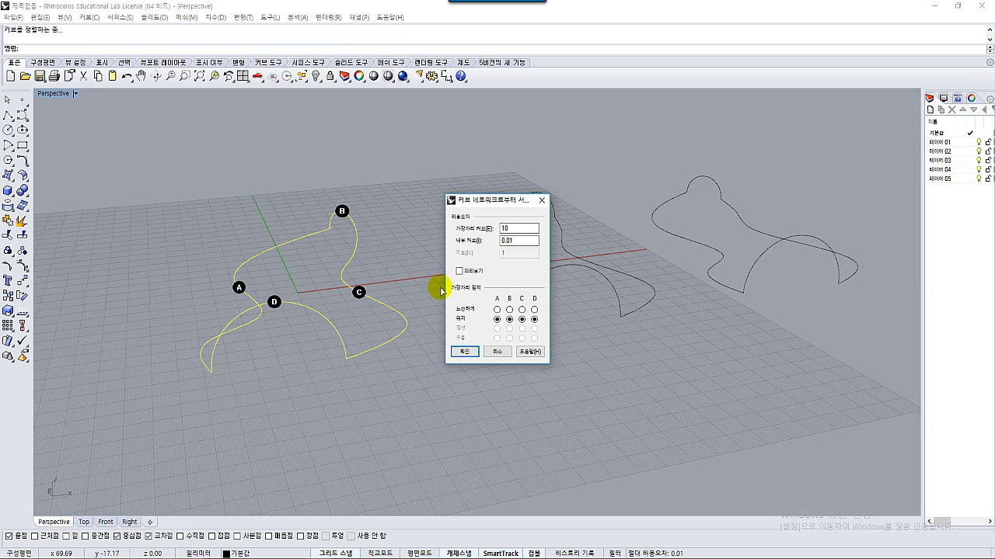
pyautogui.doubleClick(516, 230)
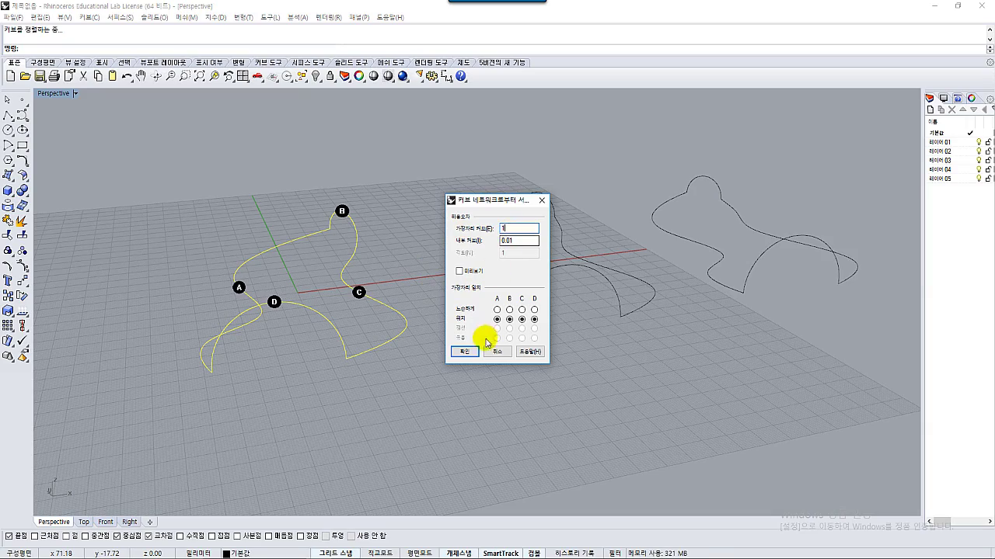
pyautogui.write('1')
pyautogui.click(466, 353)
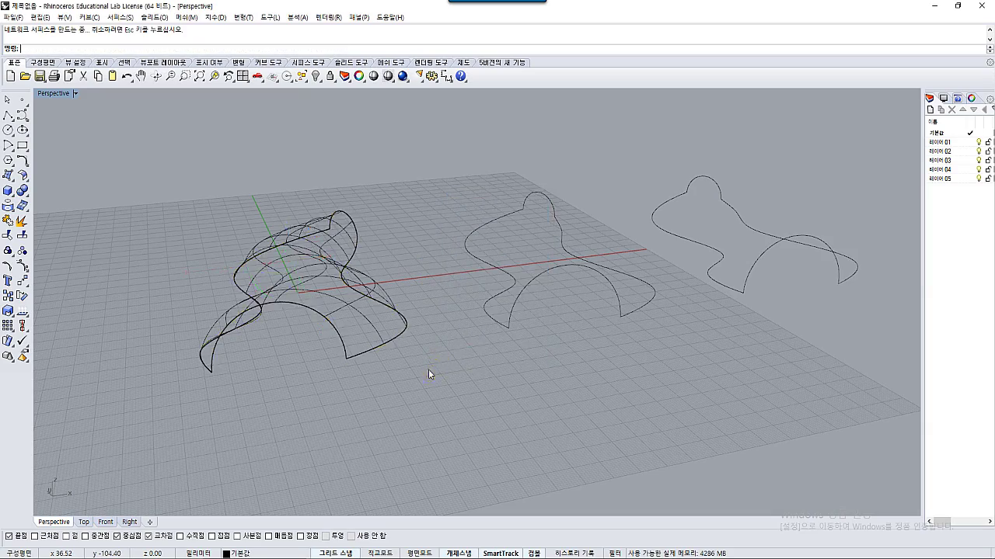
# Set the Perspective viewport to Shaded display and examine the form of the new network surface.
pyautogui.moveTo(428, 370); pyautogui.dragTo(394, 385, button='right')
pyautogui.scroll(3, 350, 301)
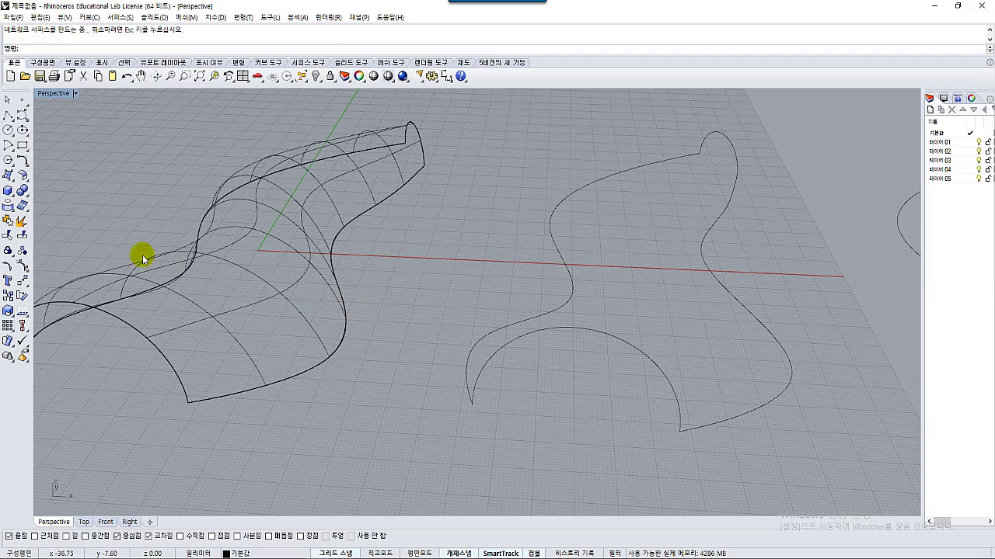
pyautogui.moveTo(228, 287); pyautogui.dragTo(360, 303, button='right')
pyautogui.click(75, 93)
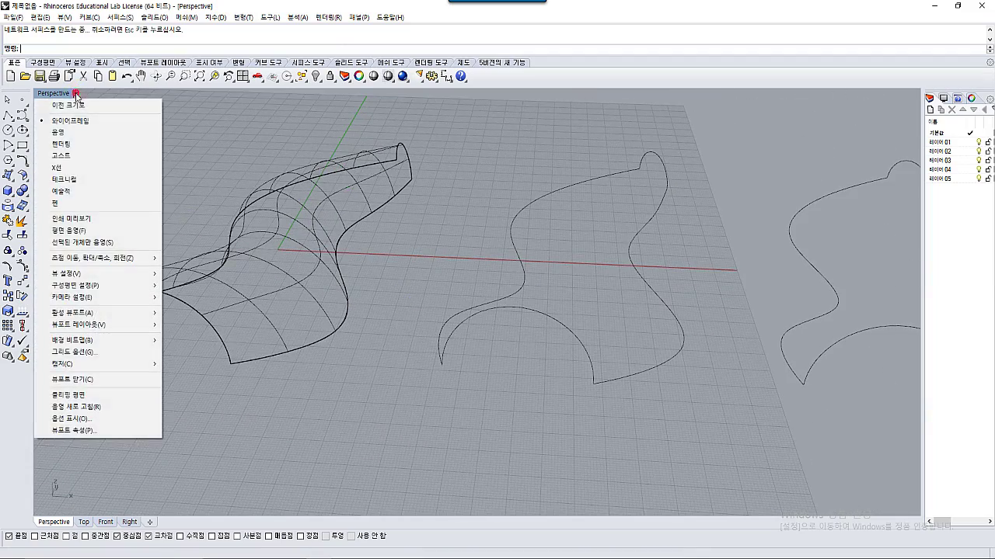
pyautogui.click(69, 133)
pyautogui.moveTo(140, 178)
pyautogui.mouseDown(button='right')
pyautogui.moveTo(383, 231)
pyautogui.moveTo(276, 258)
pyautogui.moveTo(288, 307)
pyautogui.mouseUp(button='right')
pyautogui.click(287, 308)
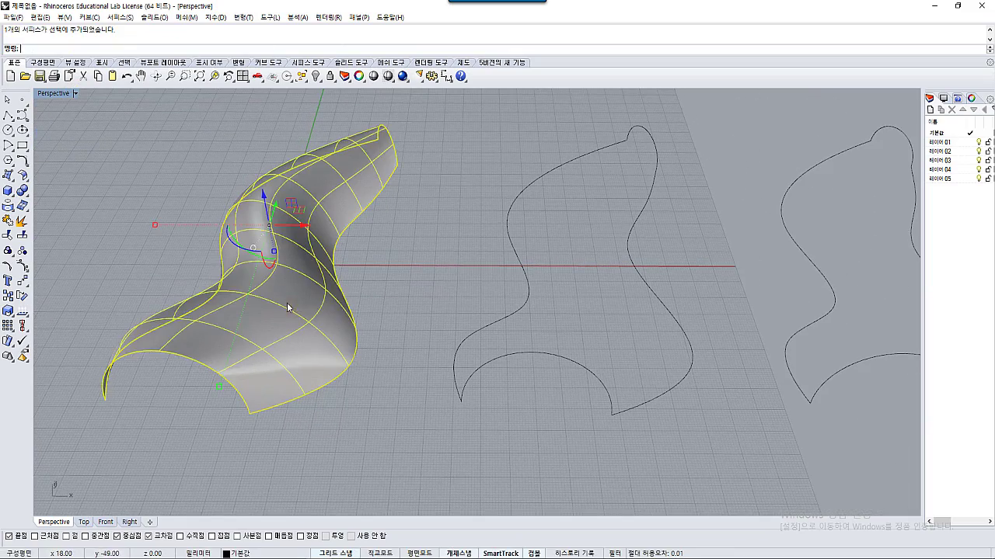
pyautogui.click(392, 286)
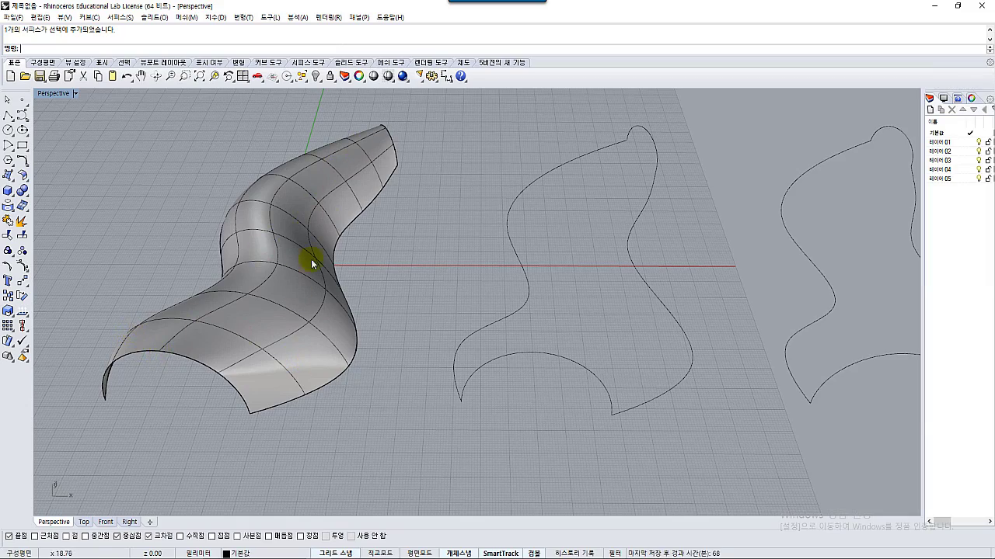
pyautogui.moveTo(314, 261); pyautogui.dragTo(321, 290, button='right')
pyautogui.moveTo(304, 337); pyautogui.dragTo(312, 337, button='right')
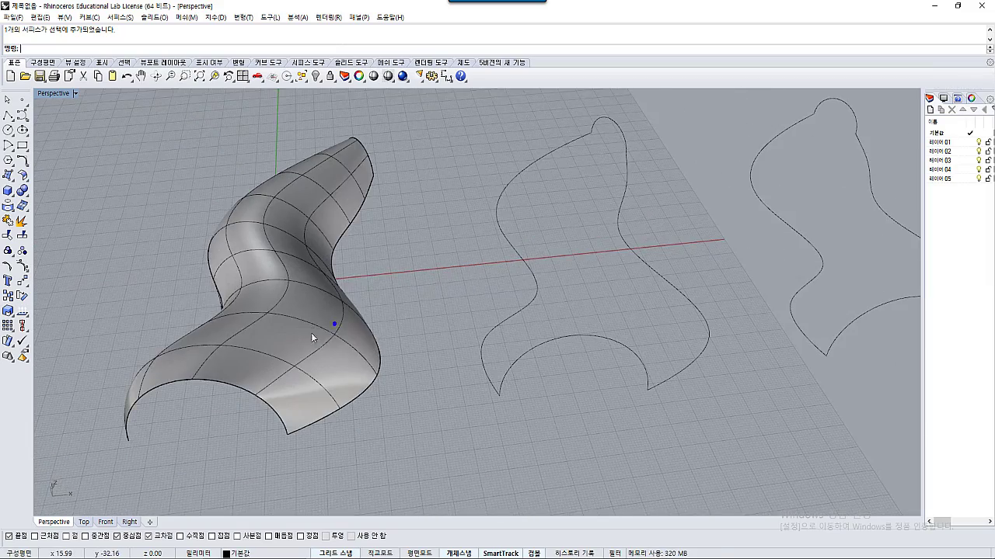
pyautogui.click(272, 412)
pyautogui.click(352, 403)
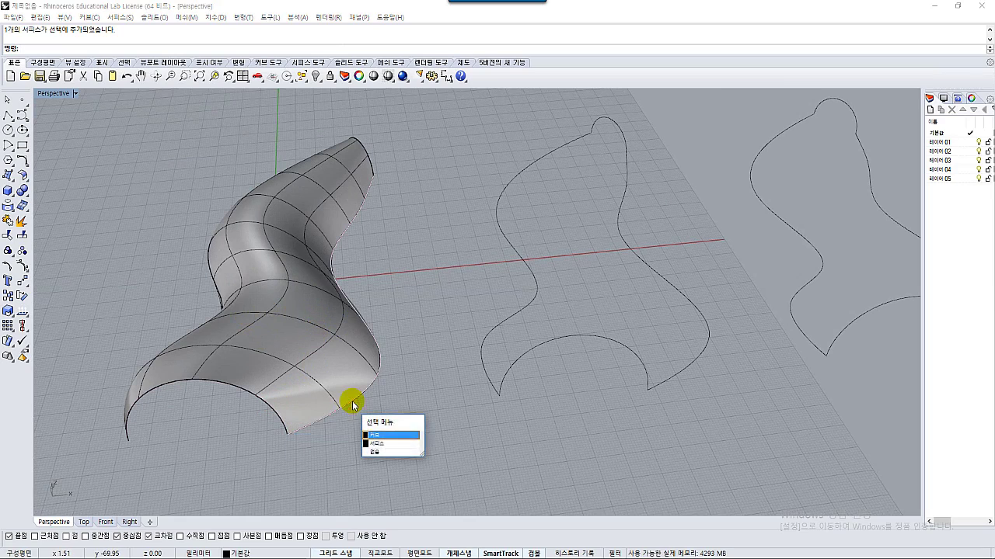
pyautogui.moveTo(329, 441); pyautogui.dragTo(322, 440, button='right')
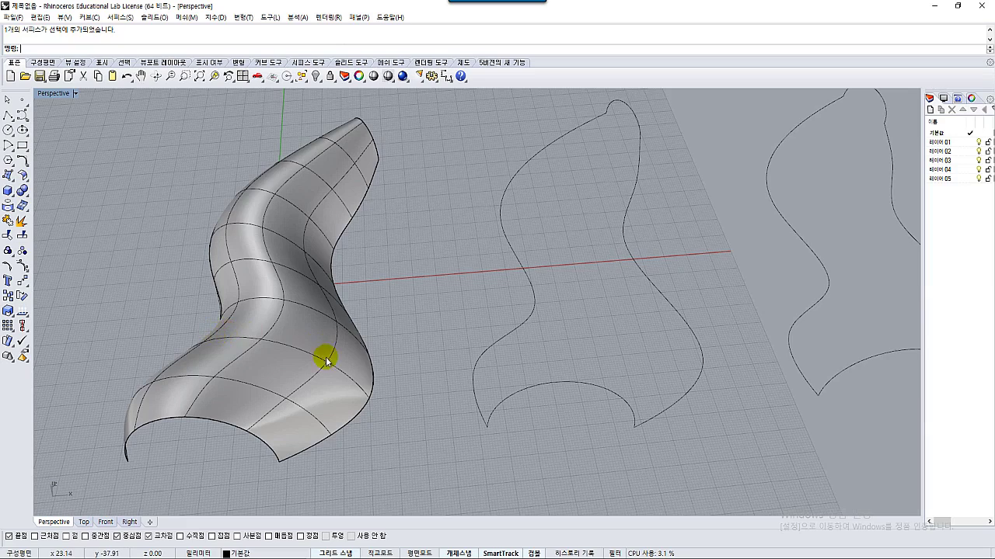
pyautogui.moveTo(325, 359); pyautogui.dragTo(315, 340, button='right')
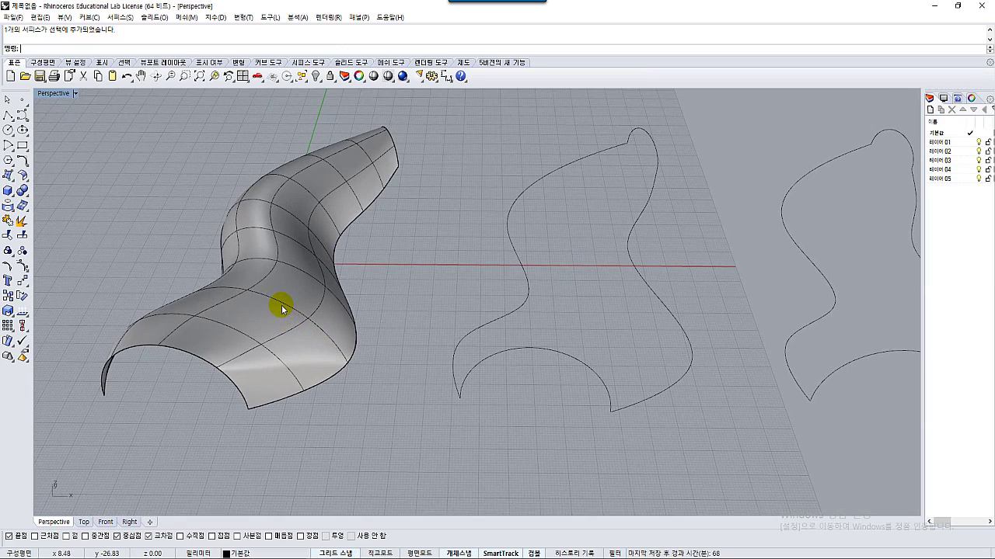
# Extract the wireframe curves from the network surface, keeping the output on the current layer without grouping.
pyautogui.click(13, 210)
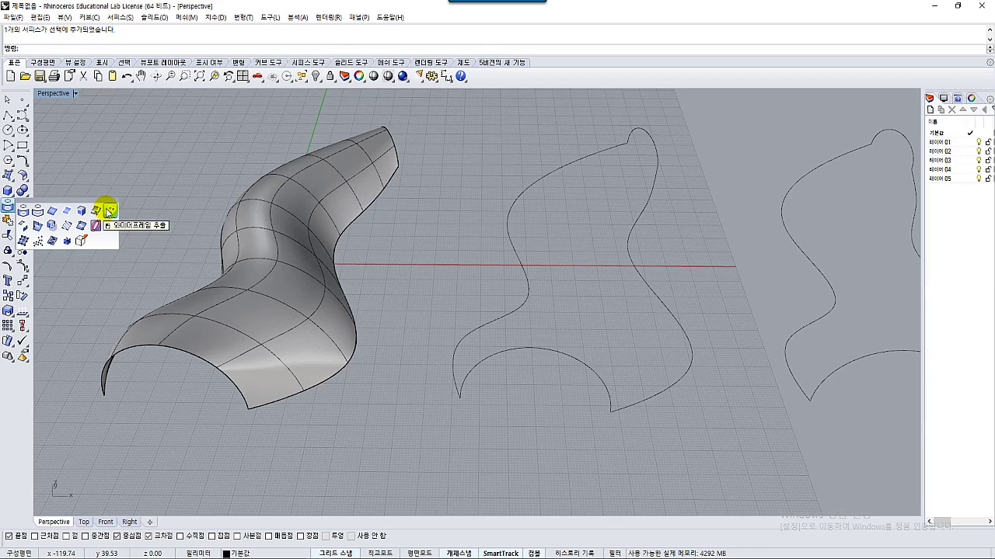
pyautogui.click(108, 211)
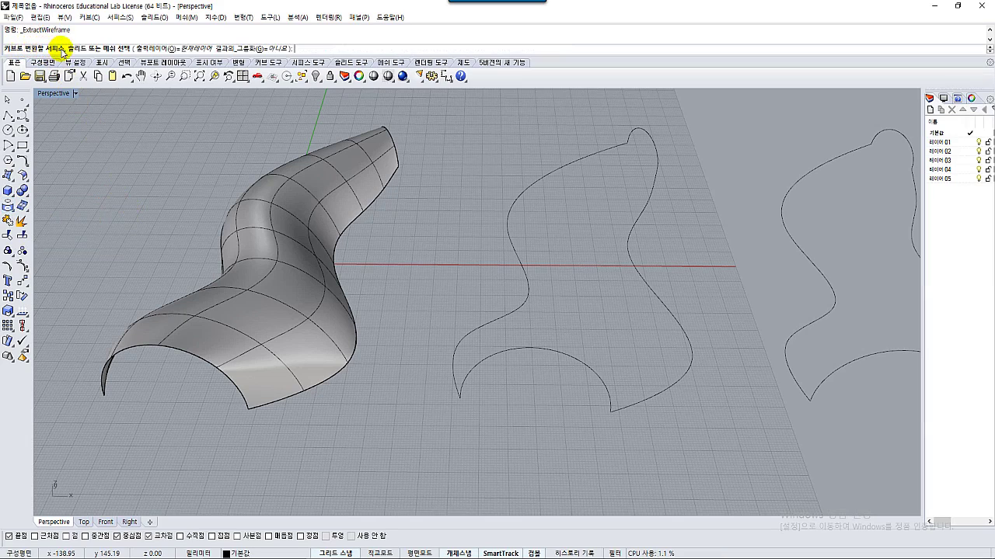
pyautogui.click(247, 309)
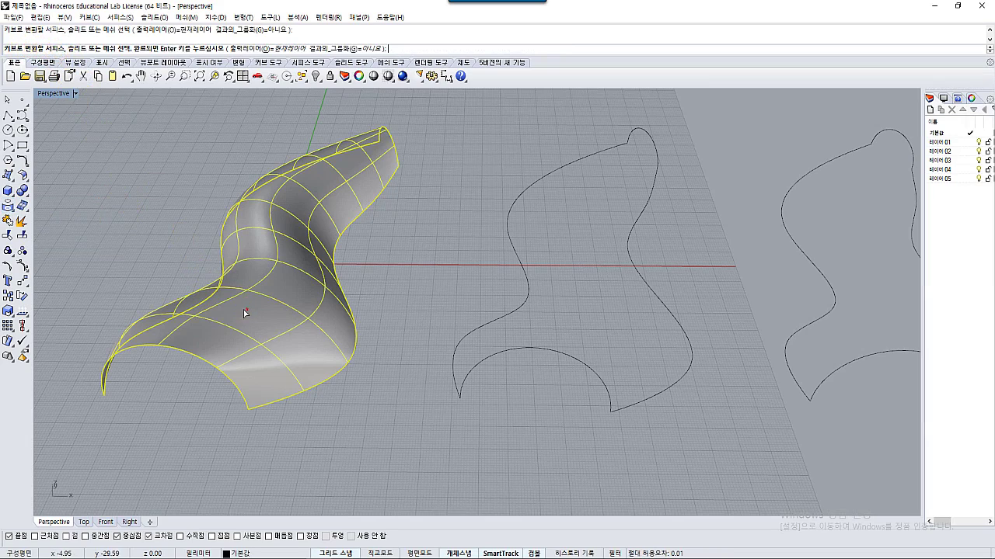
pyautogui.rightClick(163, 228)
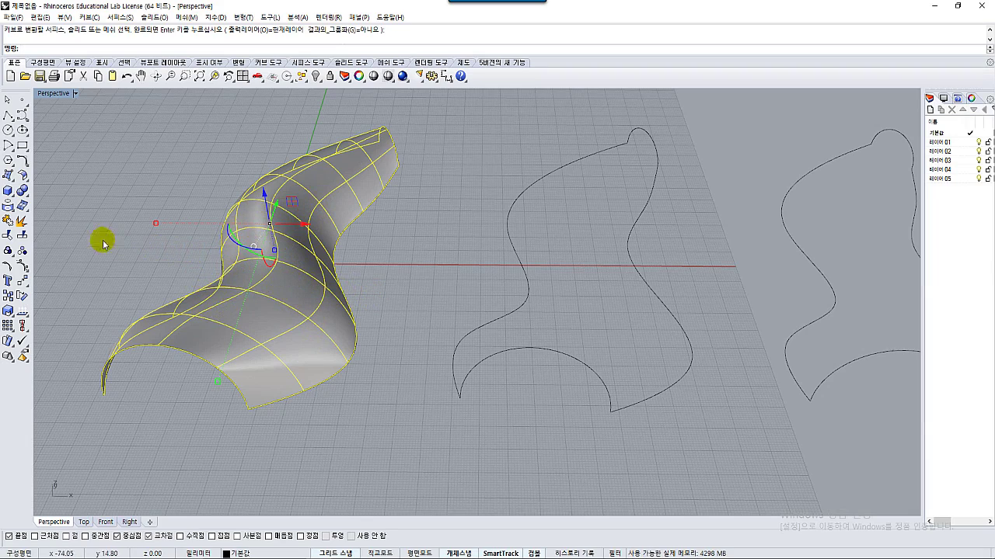
# Create pipes along all the extracted wireframe curves with a radius of 1 and flat caps, and clear the selection.
pyautogui.click(13, 178)
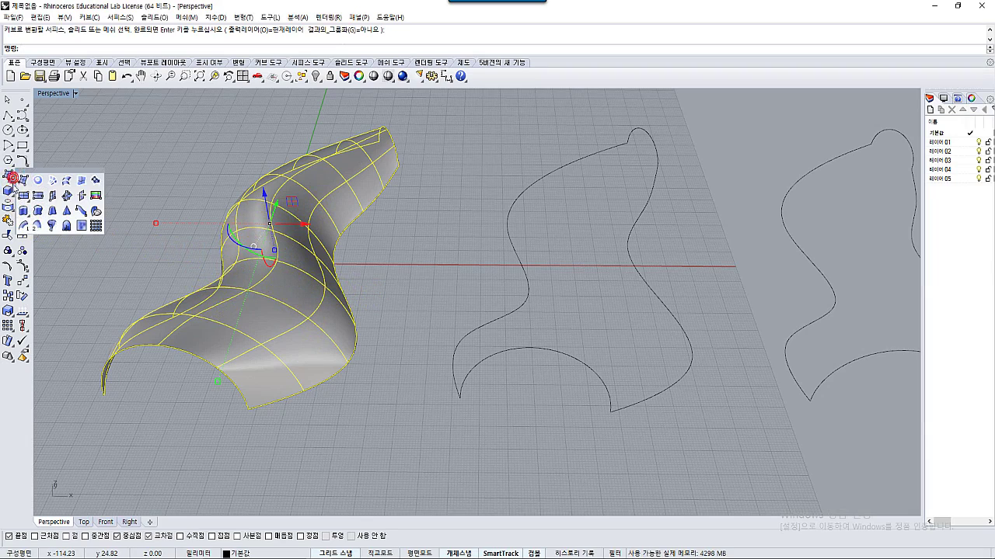
pyautogui.click(10, 194)
pyautogui.click(38, 226)
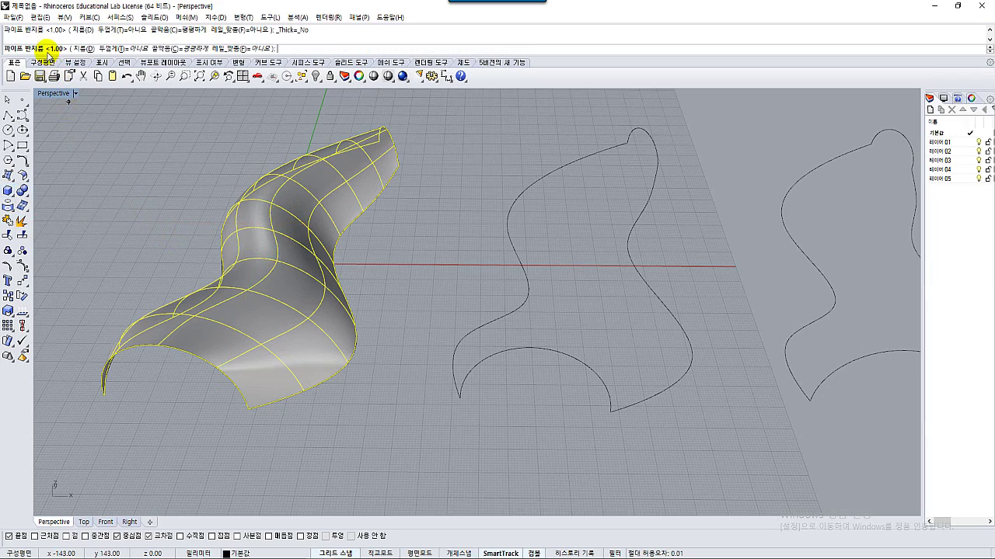
pyautogui.rightClick(157, 245)
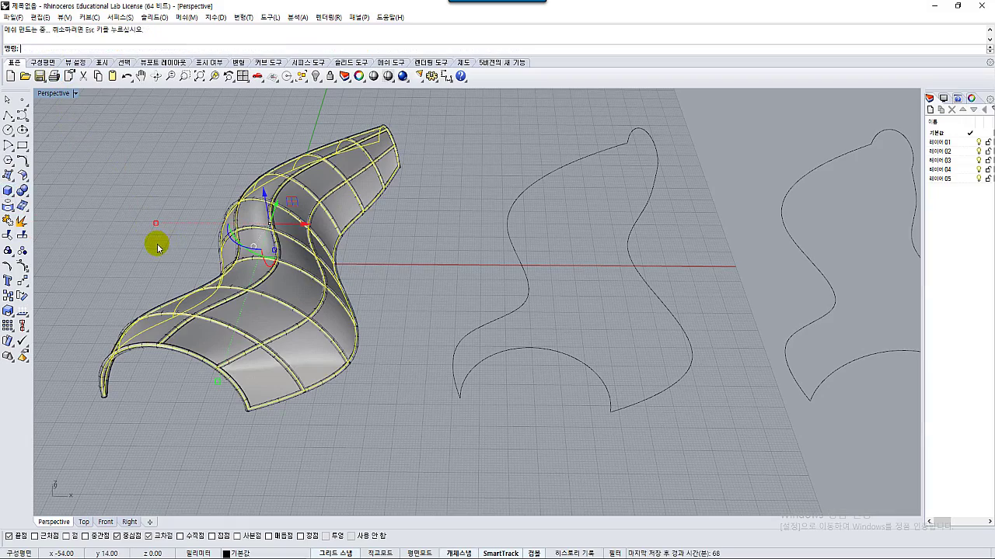
pyautogui.click(157, 244)
# Examine the piped frame on the curved surface up close and from several angles.
pyautogui.moveTo(174, 293); pyautogui.dragTo(233, 285, button='right')
pyautogui.scroll(5, 273, 314)
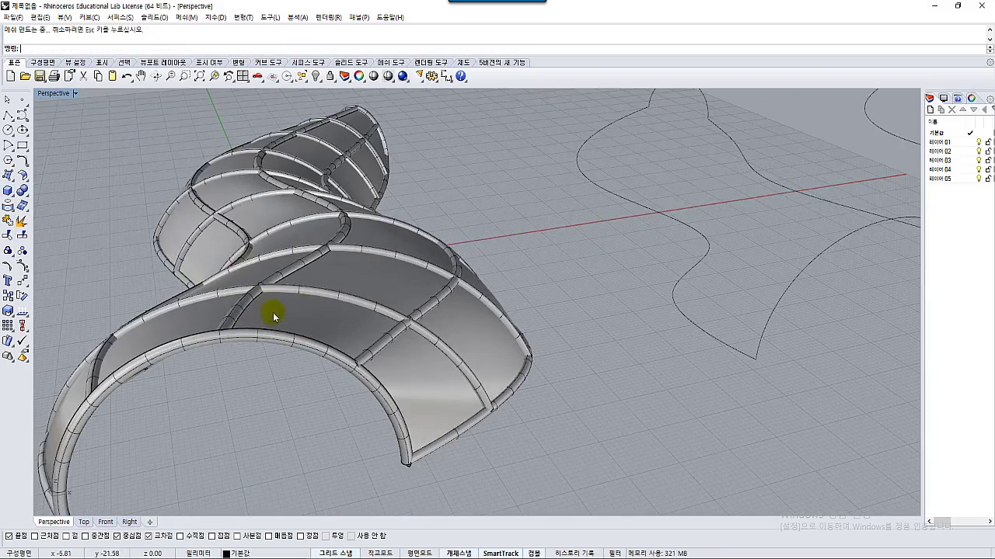
pyautogui.moveTo(273, 312)
pyautogui.mouseDown(button='right')
pyautogui.moveTo(281, 311)
pyautogui.moveTo(271, 295)
pyautogui.mouseUp(button='right')
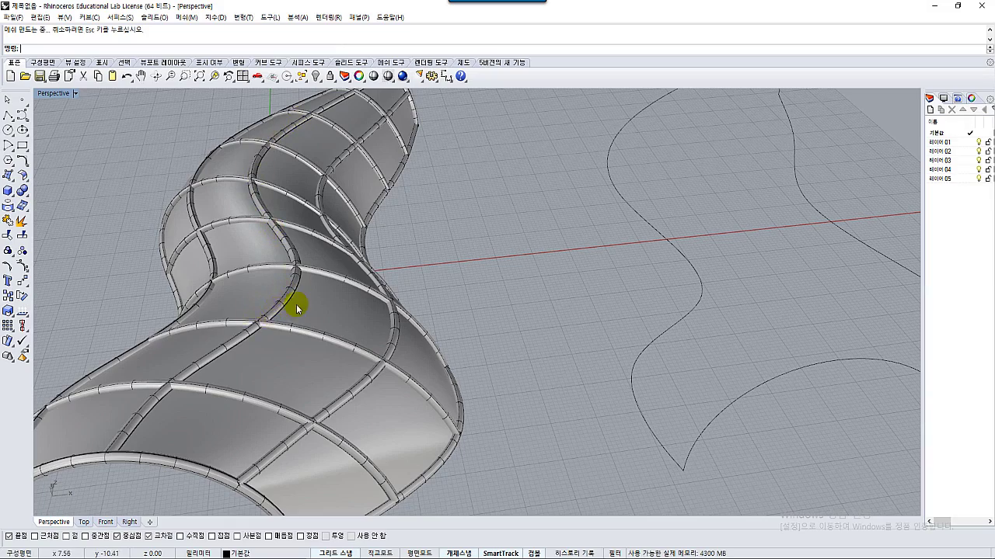
pyautogui.scroll(-5, 297, 304)
pyautogui.moveTo(371, 348); pyautogui.dragTo(341, 324, button='right')
pyautogui.moveTo(291, 350); pyautogui.dragTo(286, 311, button='right')
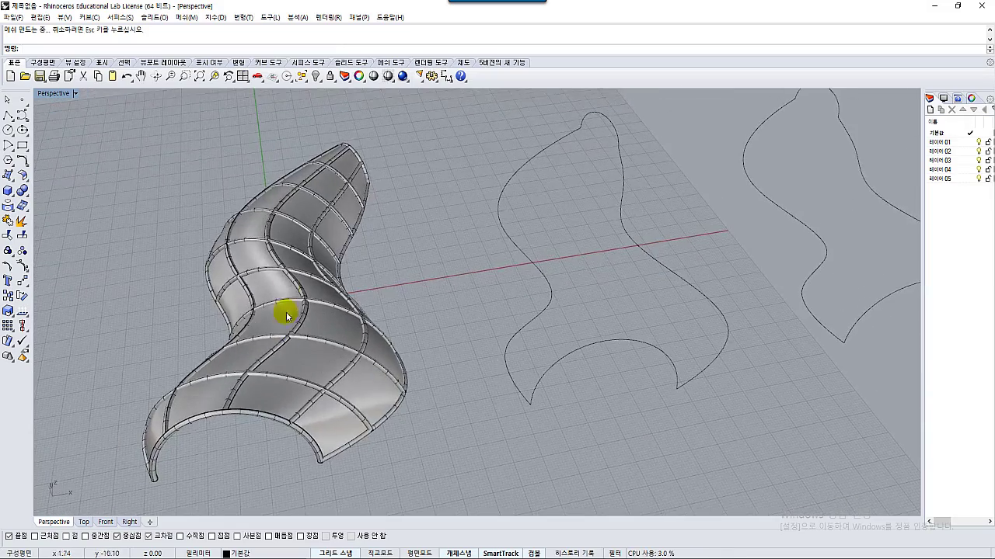
pyautogui.moveTo(393, 263); pyautogui.dragTo(388, 273, button='right')
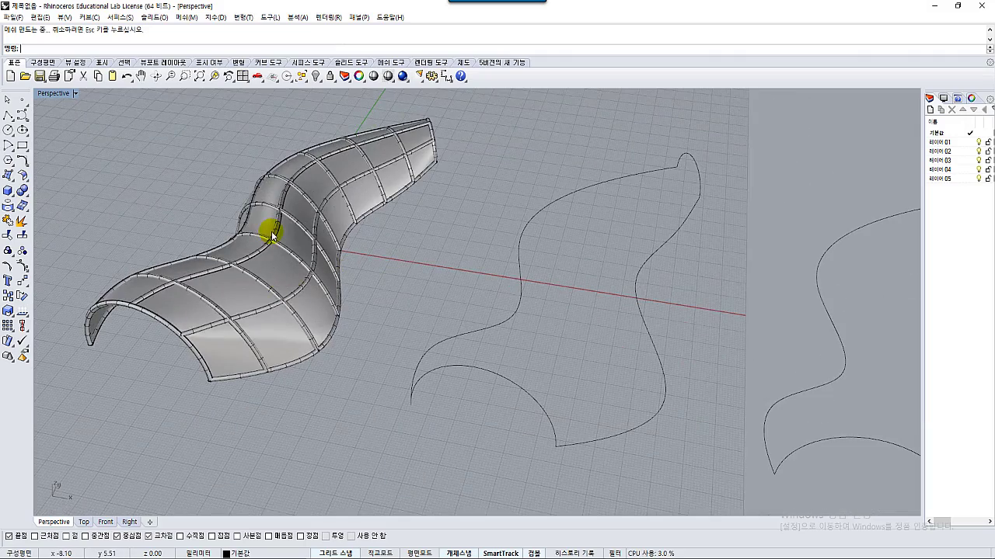
pyautogui.moveTo(261, 217)
pyautogui.mouseDown(button='right')
pyautogui.moveTo(283, 216)
pyautogui.moveTo(231, 222)
pyautogui.moveTo(262, 231)
pyautogui.mouseUp(button='right')
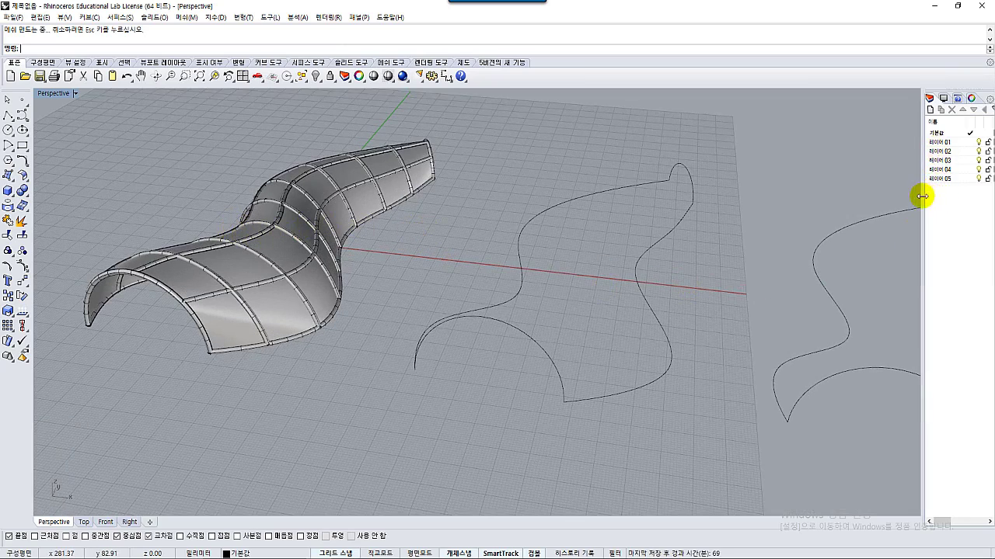
# Widen the layer list and add two new layers named 유리 and 프레임.
pyautogui.moveTo(922, 196); pyautogui.dragTo(884, 195)
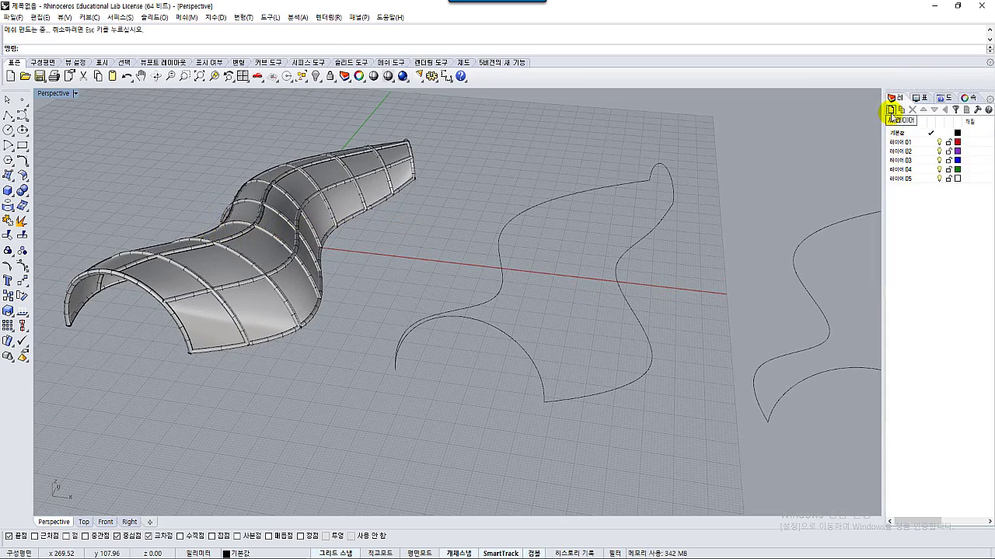
pyautogui.click(891, 110)
pyautogui.click(890, 109)
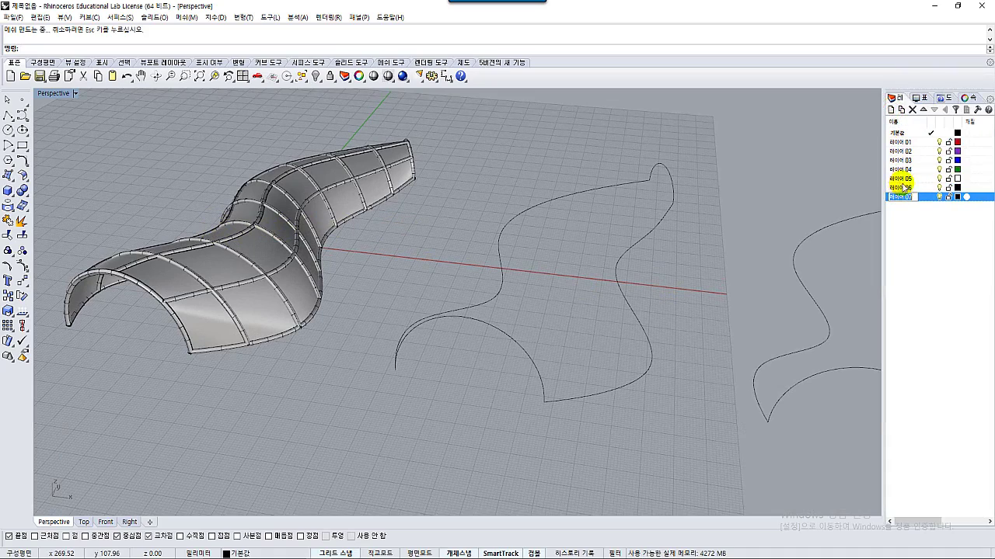
pyautogui.doubleClick(902, 187)
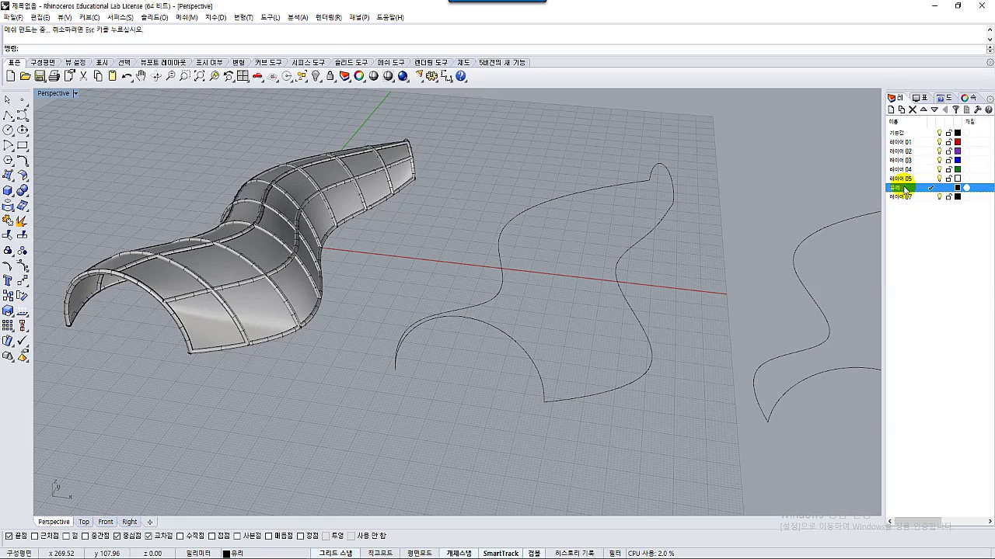
pyautogui.click(900, 199)
pyautogui.click(901, 199)
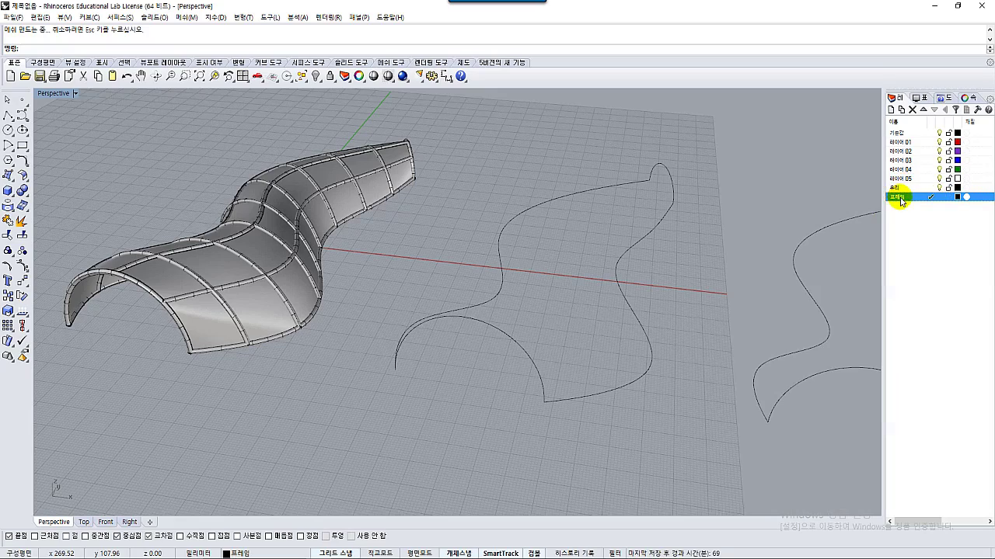
# Select the network surface between the pipes and assign it to the 유리 layer.
pyautogui.moveTo(276, 331); pyautogui.dragTo(361, 326, button='right')
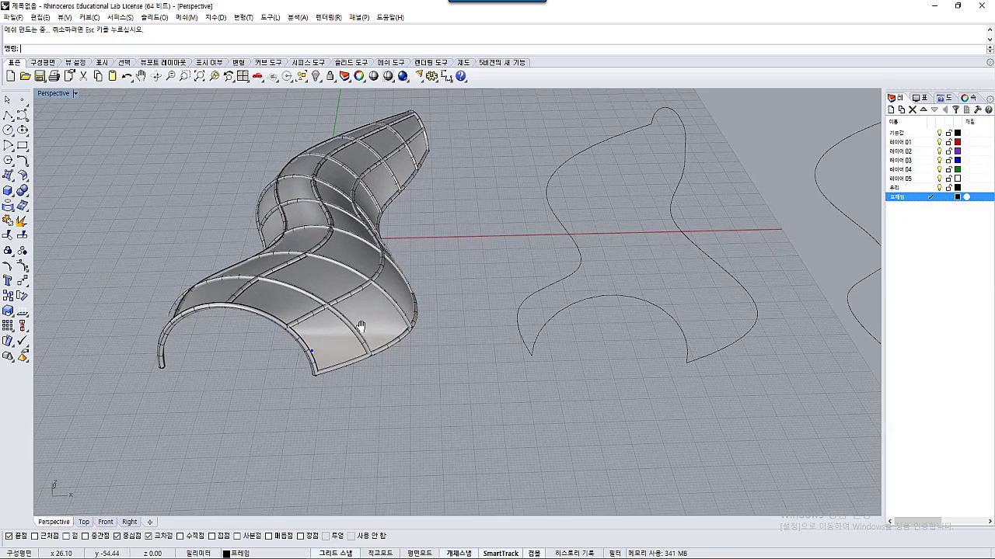
pyautogui.click(369, 317)
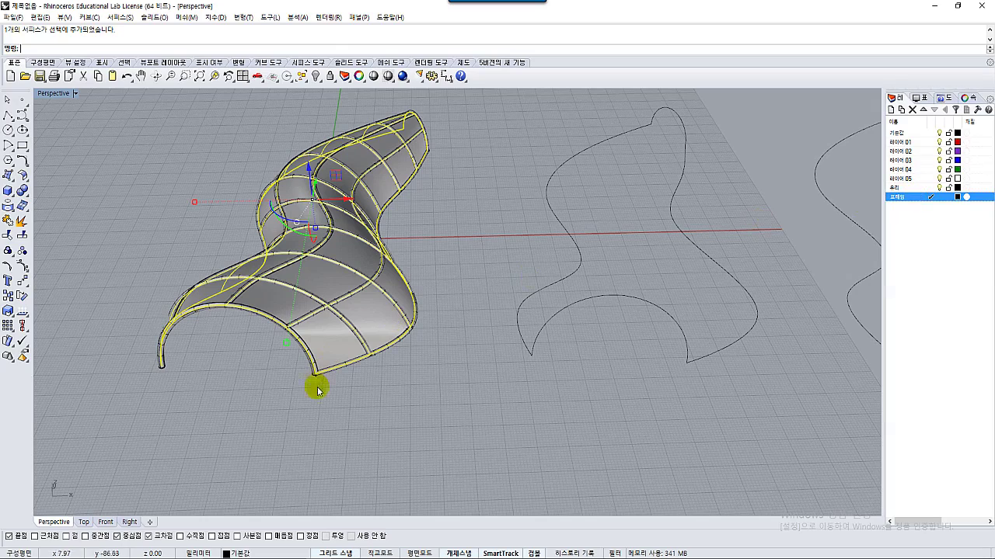
pyautogui.click(276, 550)
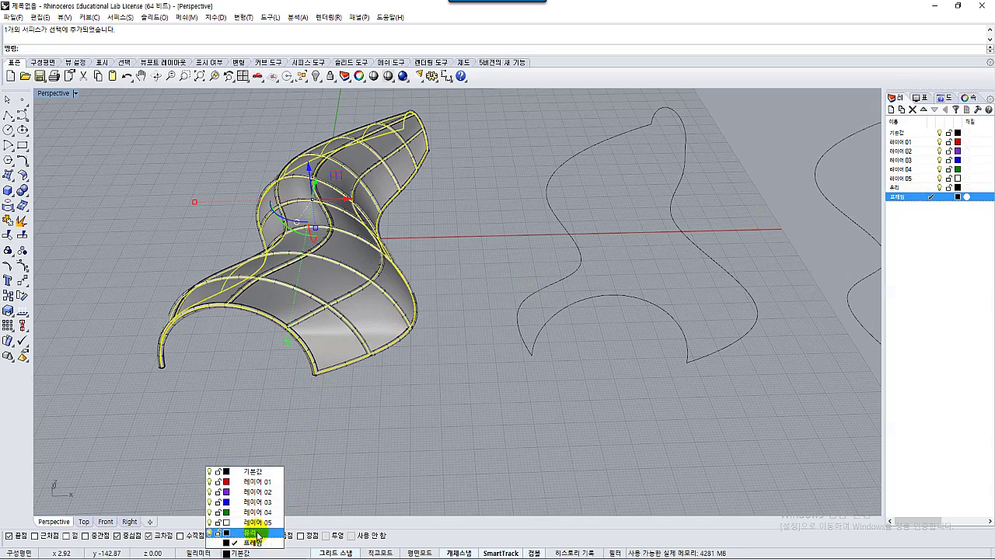
pyautogui.click(256, 530)
pyautogui.click(376, 435)
pyautogui.moveTo(377, 434); pyautogui.dragTo(384, 430, button='right')
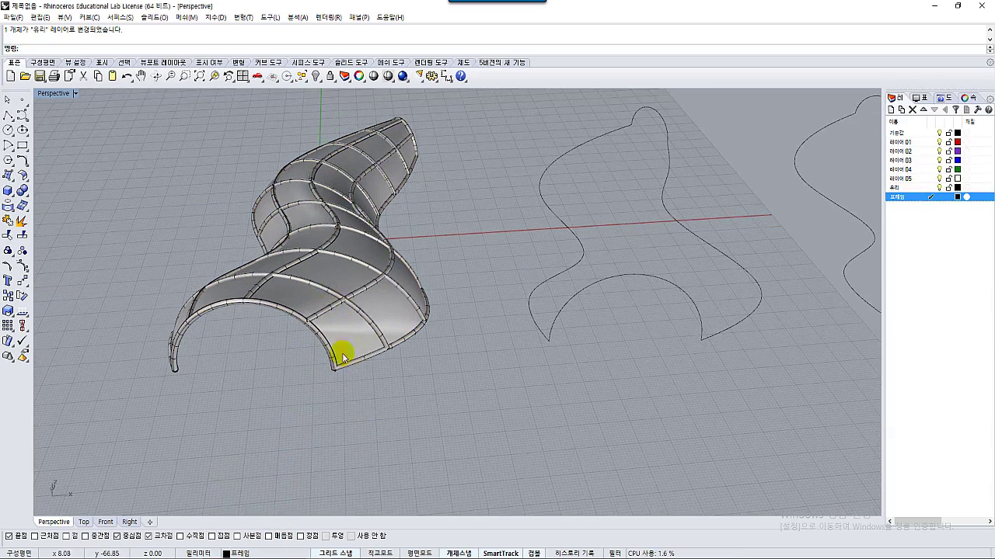
# Select all pipes and curves of the first structure, excluding the surface, and assign them to the 프레임 layer.
pyautogui.moveTo(341, 354); pyautogui.dragTo(347, 307, button='right')
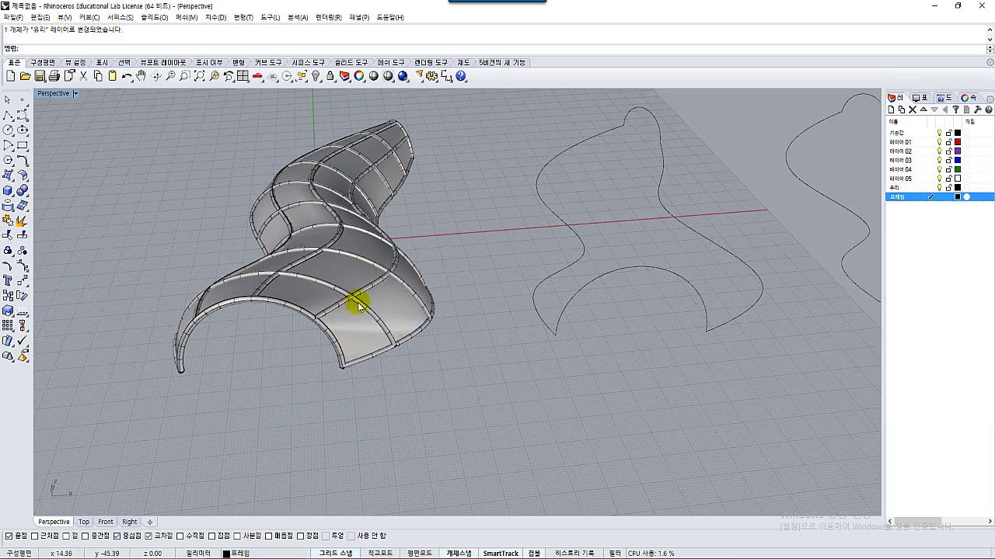
pyautogui.click(358, 305)
pyautogui.click(411, 390)
pyautogui.moveTo(404, 399); pyautogui.dragTo(416, 386, button='right')
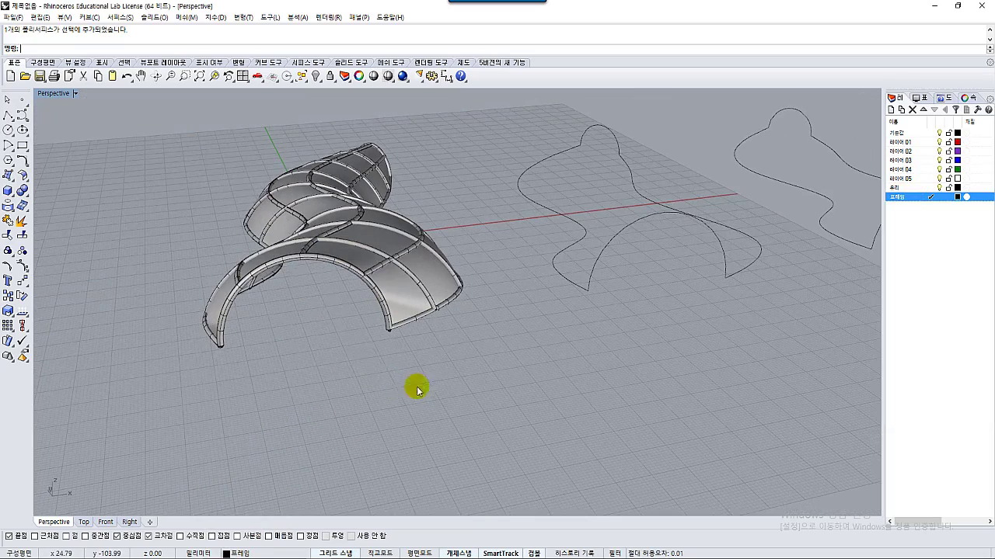
pyautogui.moveTo(143, 112); pyautogui.dragTo(455, 326)
pyautogui.moveTo(484, 360); pyautogui.dragTo(461, 387, button='right')
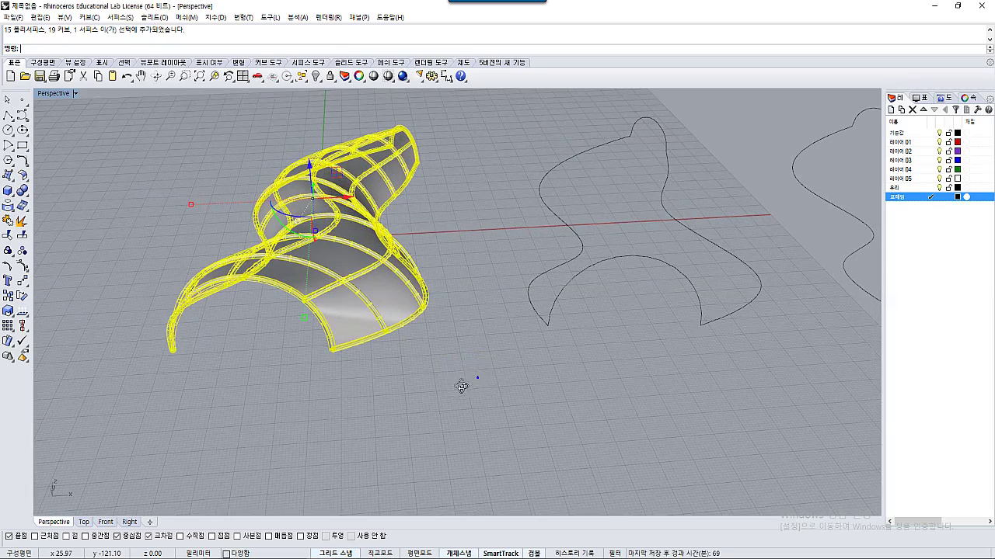
pyautogui.keyDown('ctrl'); pyautogui.click(346, 312); pyautogui.keyUp('ctrl')
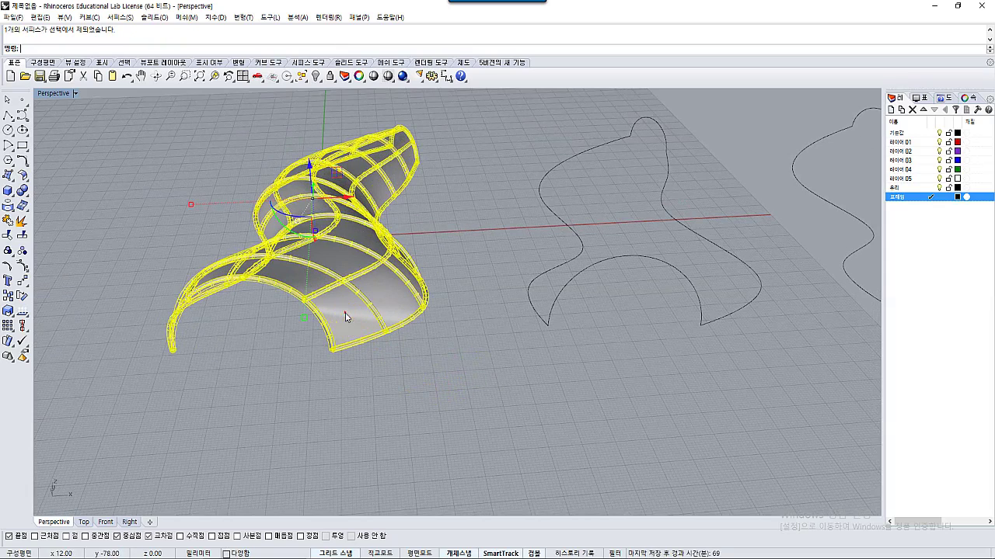
pyautogui.click(274, 553)
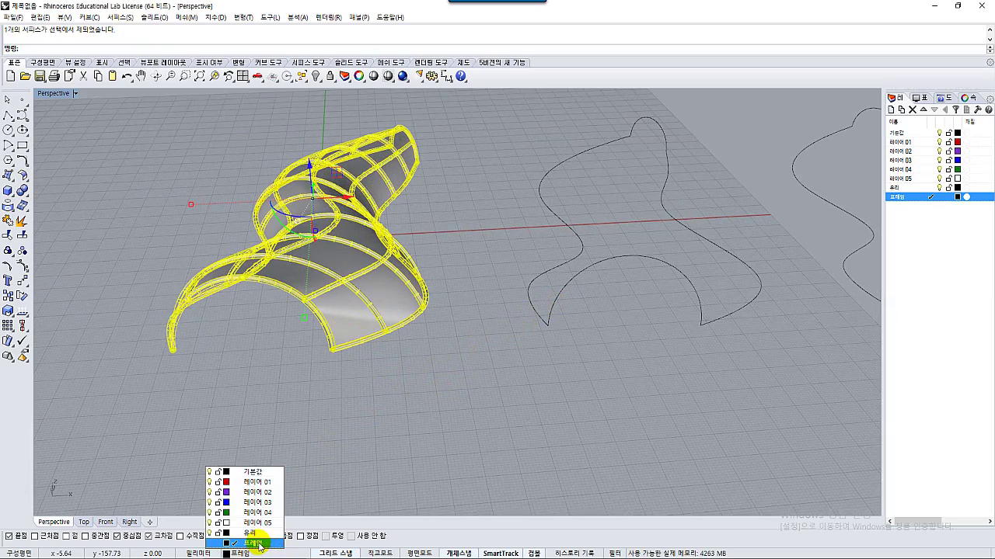
pyautogui.click(256, 543)
pyautogui.press('Escape')
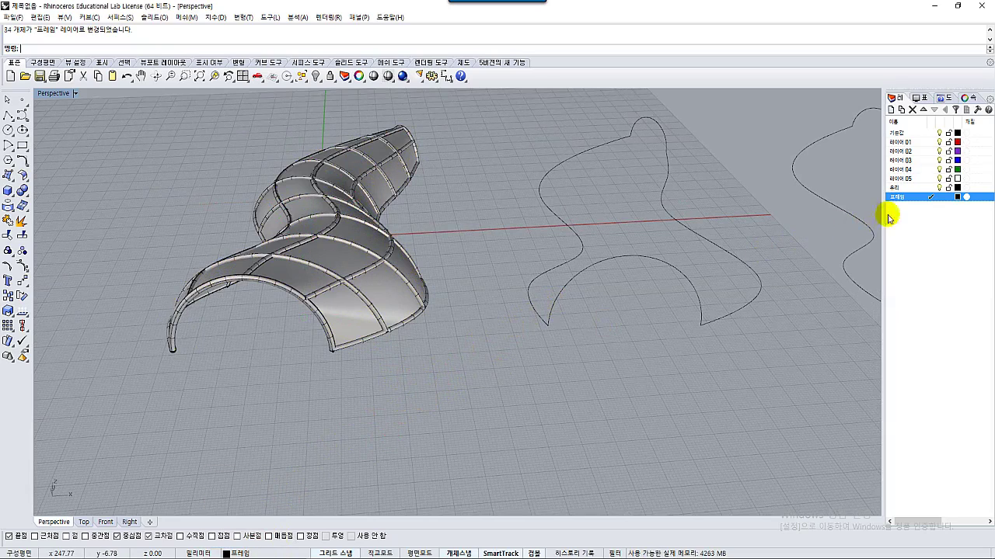
# Make 기본값 the current layer and toggle the 프레임 and 유리 layers off and on to check their contents.
pyautogui.click(908, 135)
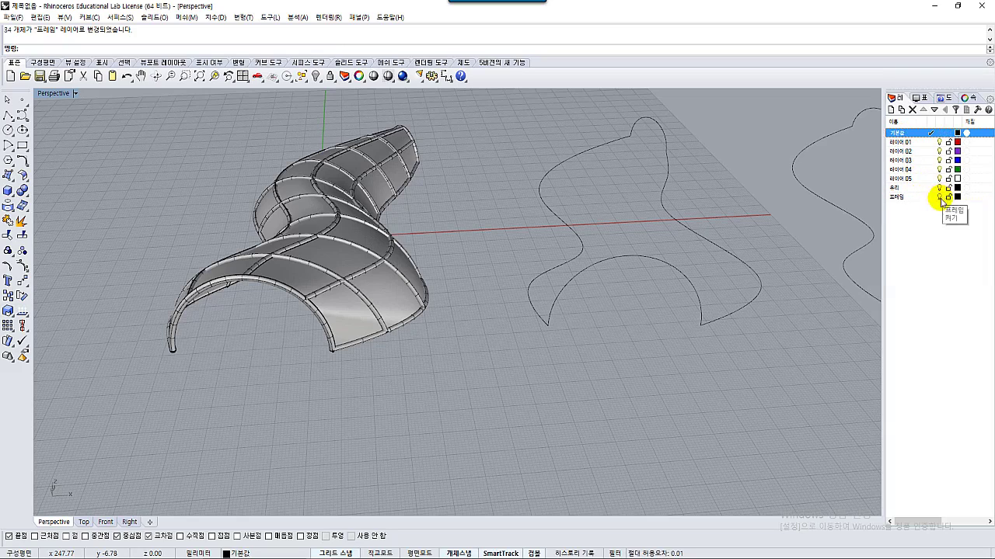
pyautogui.click(940, 197)
pyautogui.click(940, 198)
pyautogui.click(939, 198)
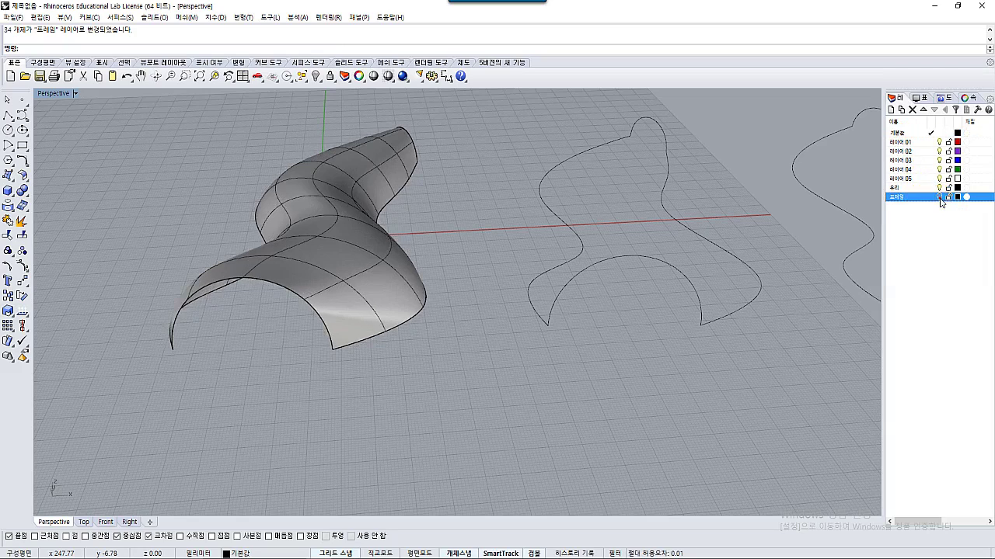
pyautogui.click(939, 197)
pyautogui.click(929, 206)
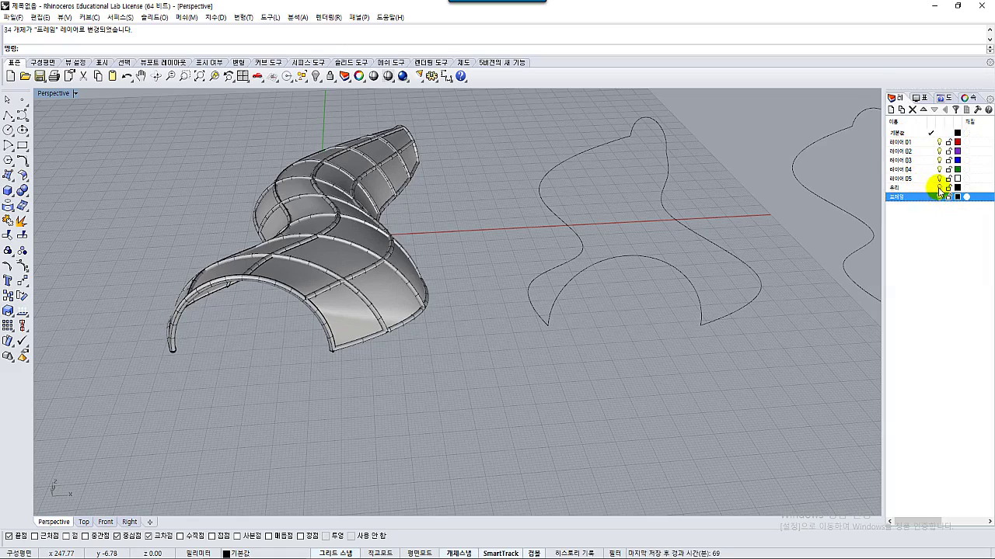
pyautogui.click(938, 188)
pyautogui.click(939, 188)
pyautogui.click(938, 188)
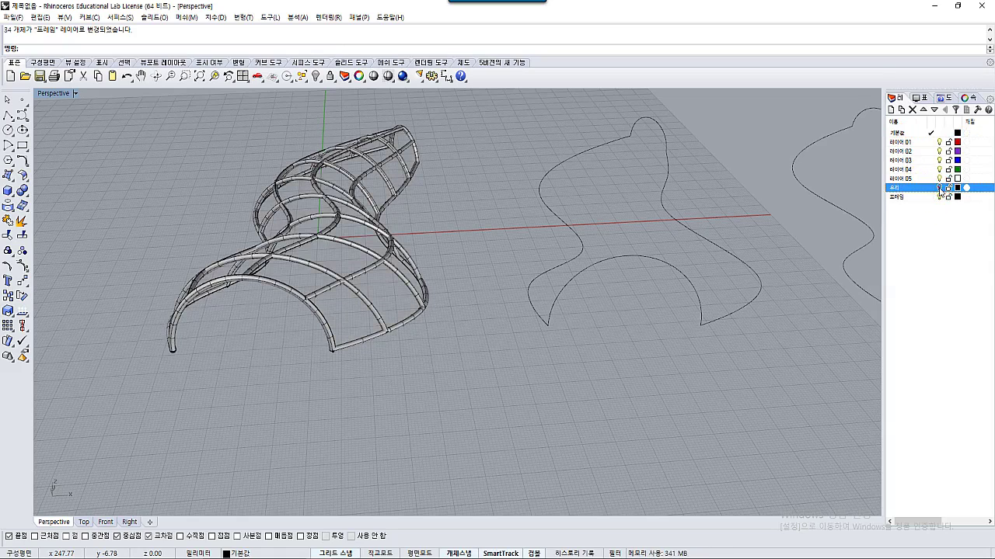
pyautogui.click(938, 188)
# Assign the 구리 material from the 금속 library folder to the 프레임 layer.
pyautogui.click(966, 197)
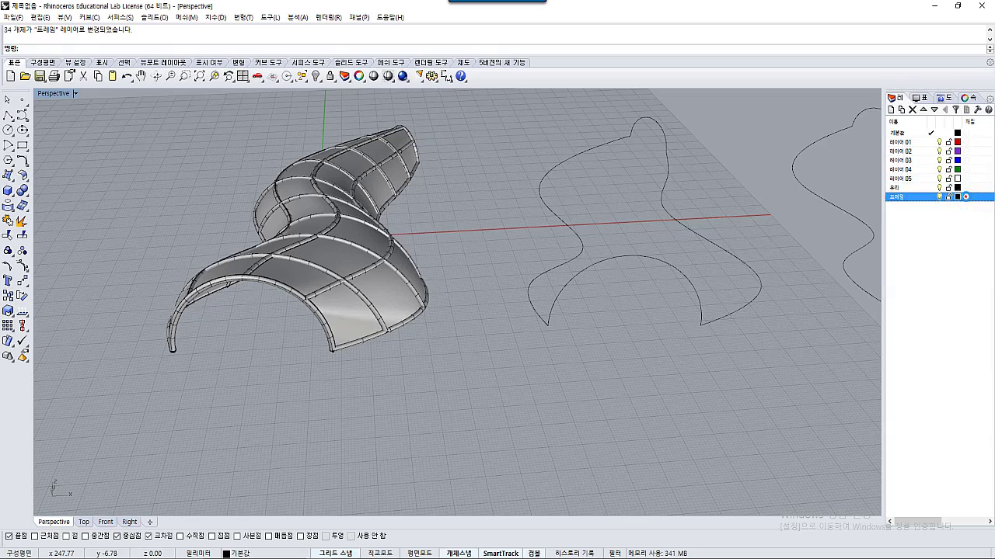
pyautogui.click(461, 173)
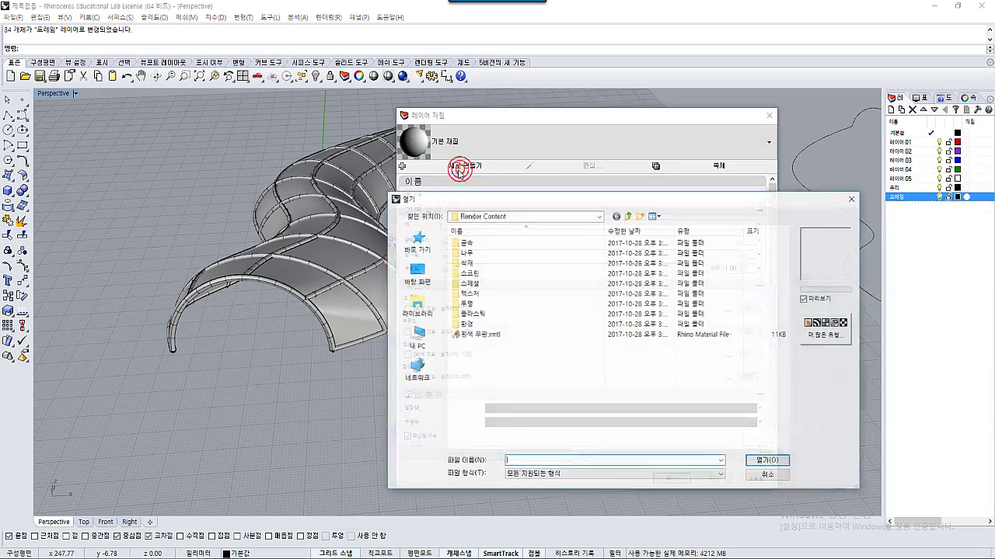
pyautogui.doubleClick(465, 244)
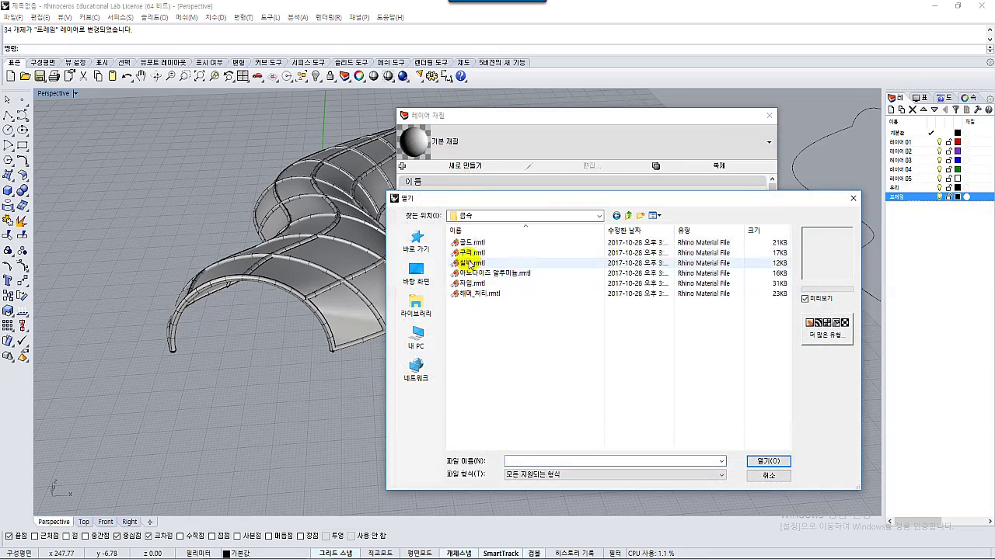
pyautogui.click(464, 243)
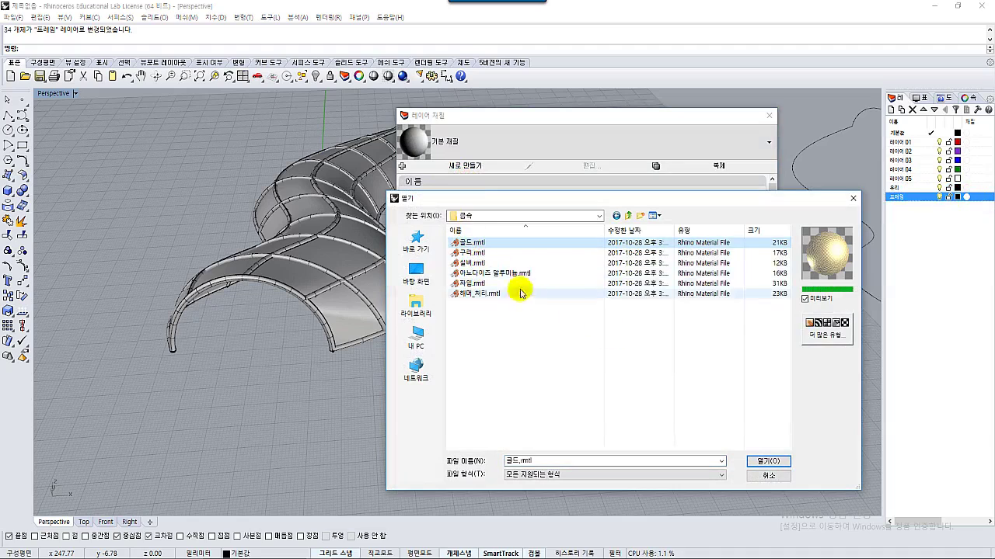
pyautogui.click(471, 253)
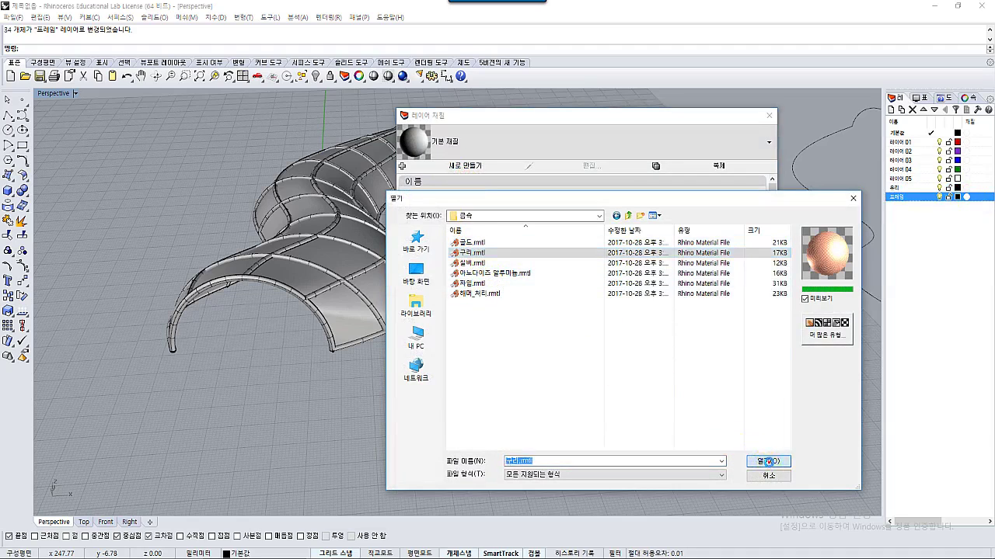
pyautogui.click(758, 461)
pyautogui.click(673, 479)
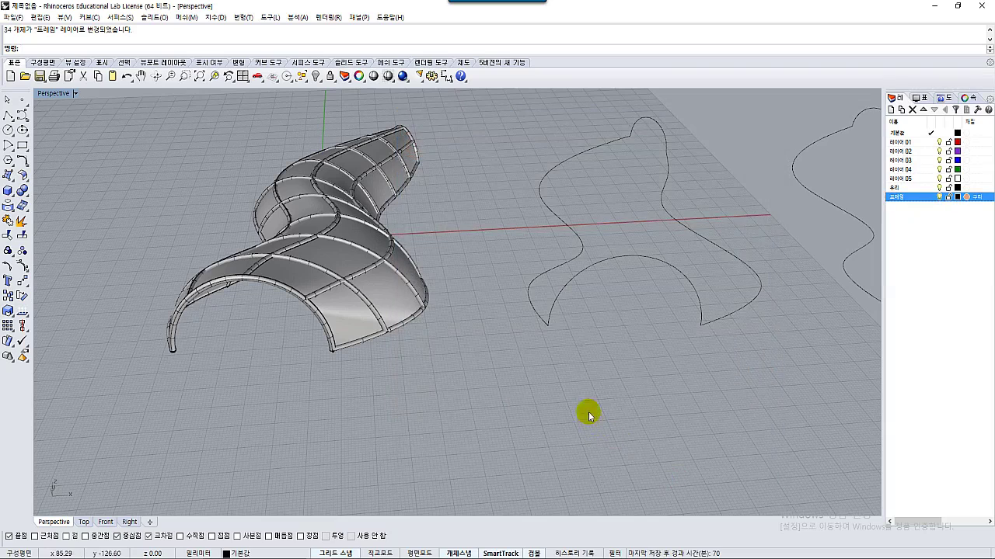
# Assign the 유리 material from the 투명 library folder to the 유리 layer and lower its transparency to a little over half.
pyautogui.click(965, 188)
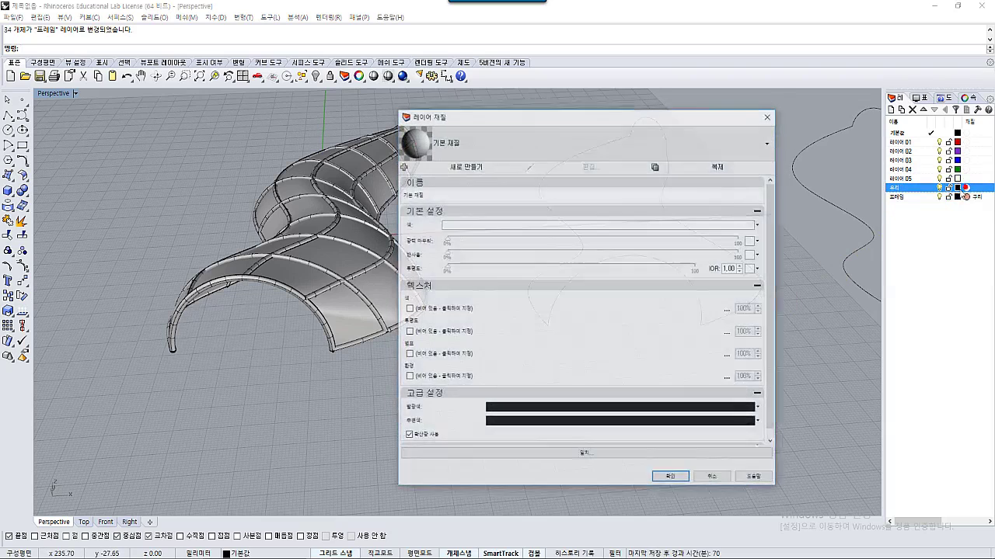
pyautogui.click(451, 169)
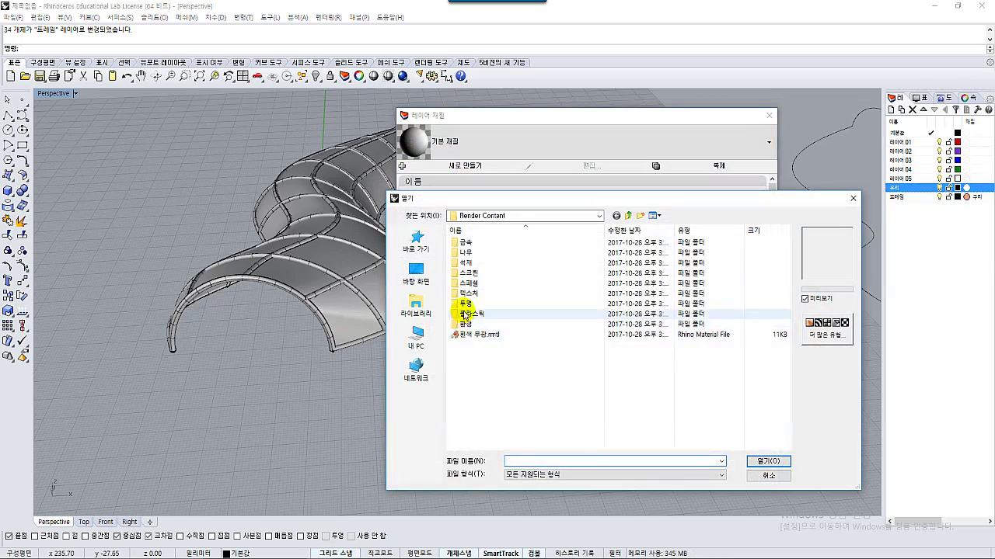
pyautogui.doubleClick(466, 303)
pyautogui.click(472, 303)
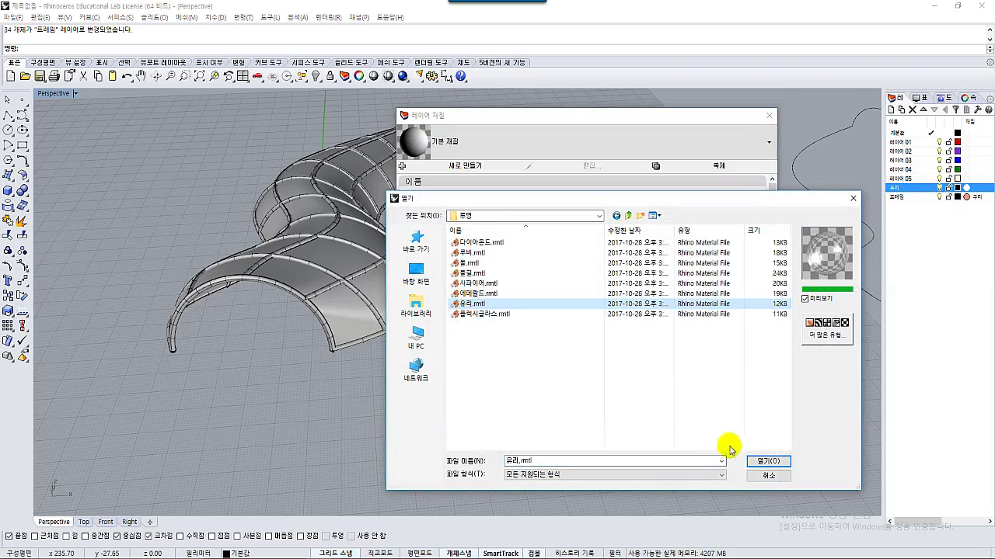
pyautogui.click(768, 460)
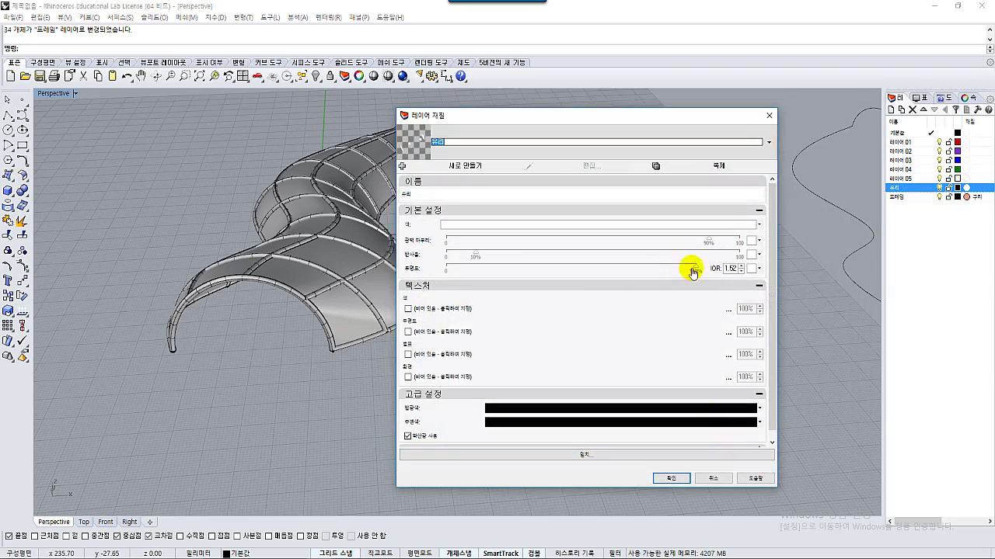
pyautogui.moveTo(683, 272); pyautogui.dragTo(587, 269)
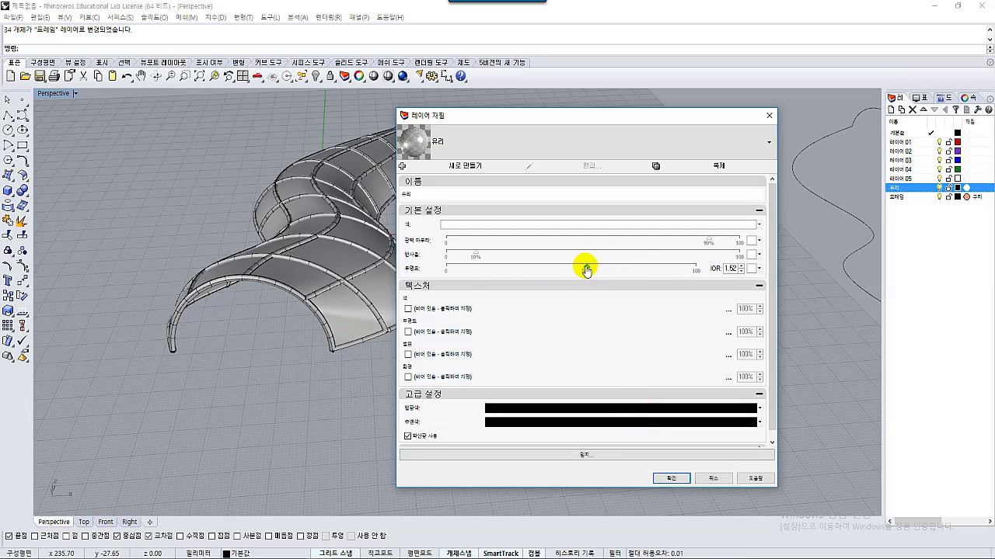
pyautogui.click(670, 478)
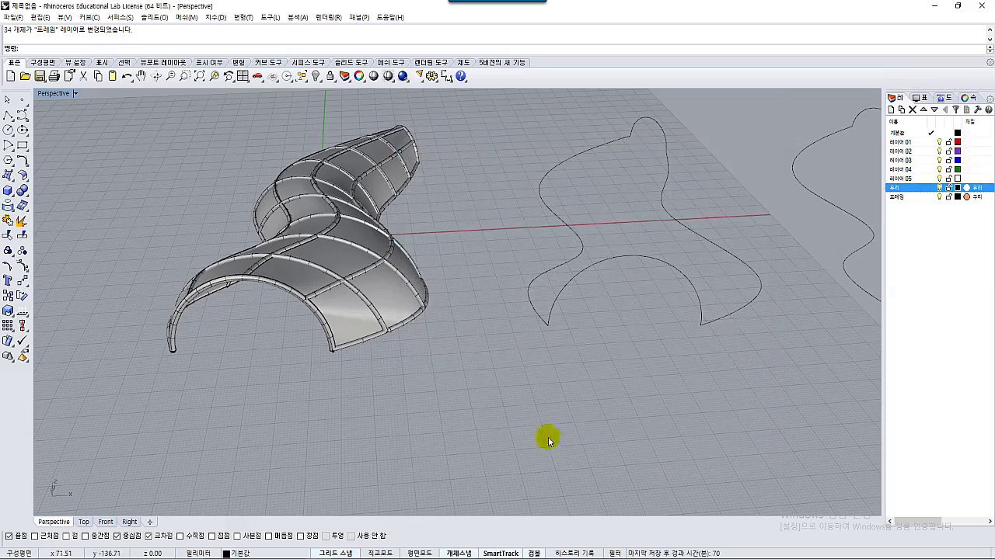
# Show the viewport in 렌더링 display mode and examine the materials on the first structure from several angles and distances.
pyautogui.click(76, 93)
pyautogui.click(78, 144)
pyautogui.moveTo(78, 144); pyautogui.dragTo(197, 246, button='right')
pyautogui.scroll(3, 293, 240)
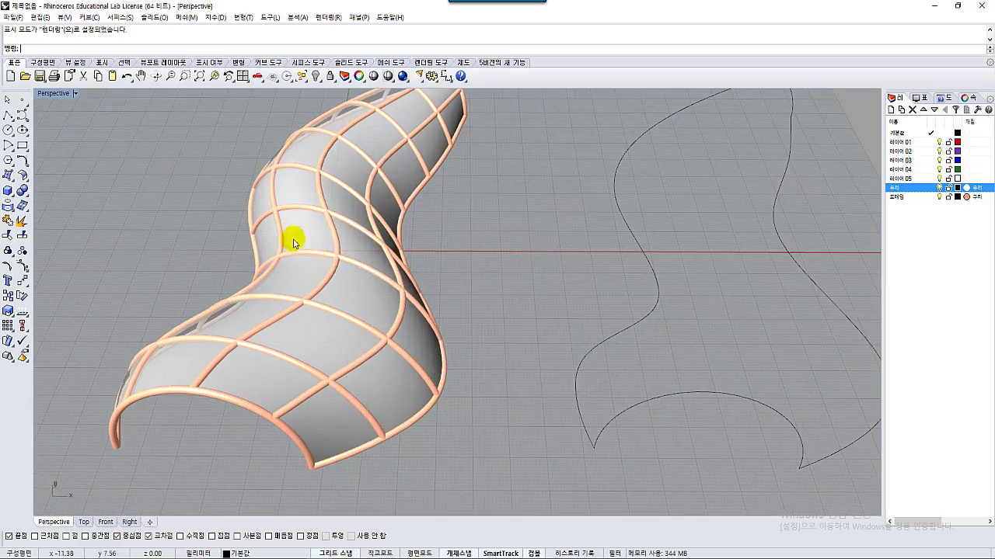
pyautogui.moveTo(432, 284); pyautogui.dragTo(478, 350, button='right')
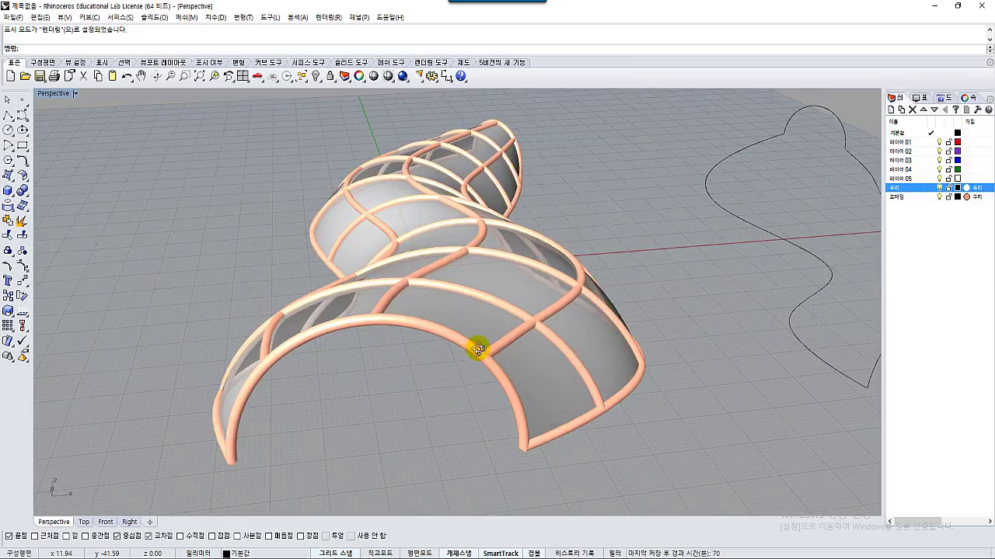
pyautogui.moveTo(518, 293); pyautogui.dragTo(518, 314, button='right')
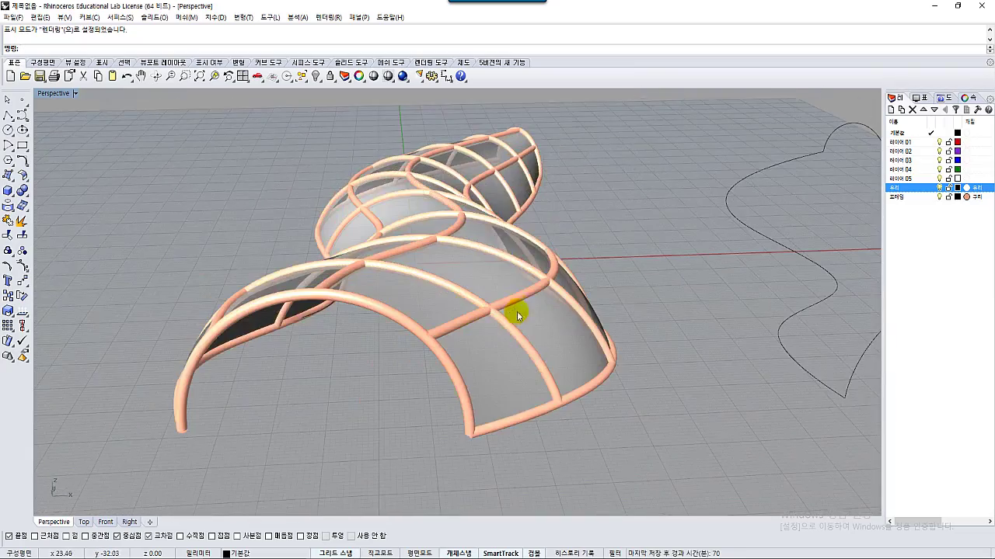
pyautogui.moveTo(401, 264); pyautogui.dragTo(467, 294, button='right')
pyautogui.scroll(5, 403, 264)
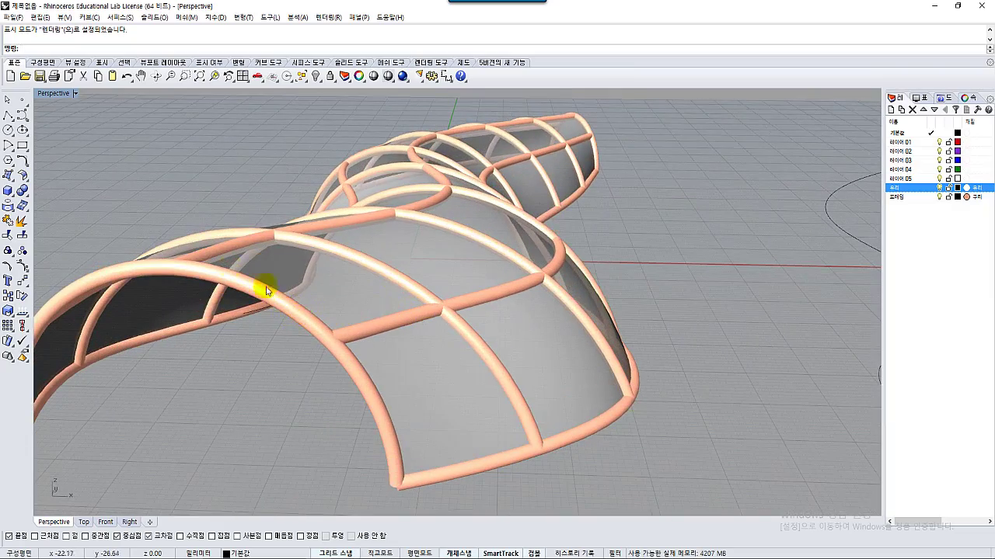
pyautogui.scroll(-5, 266, 279)
pyautogui.moveTo(268, 268); pyautogui.dragTo(301, 289, button='right')
pyautogui.scroll(2, 420, 311)
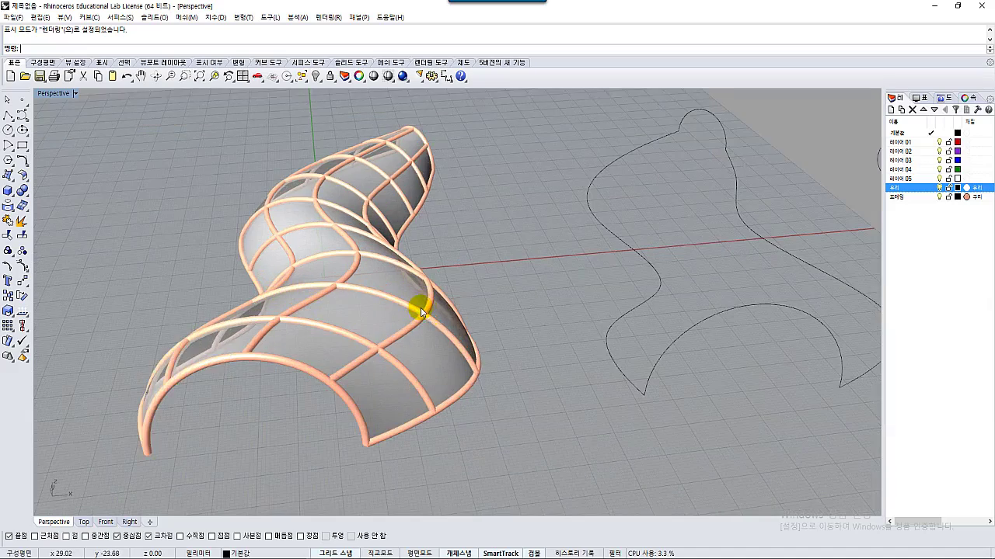
# Create a network surface from the second set of curves with the edge curve tolerance set to 10.
pyautogui.moveTo(495, 332); pyautogui.dragTo(425, 315, button='right')
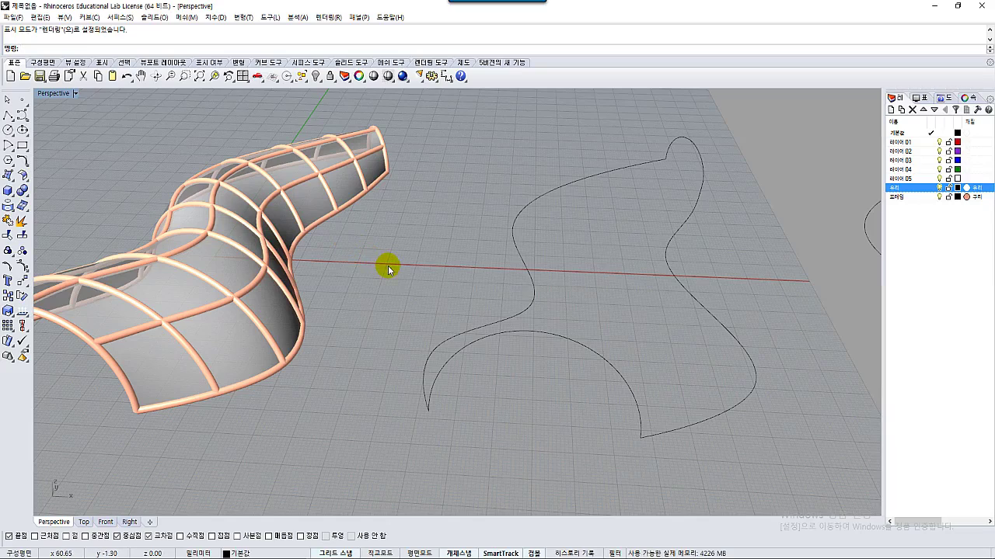
pyautogui.moveTo(389, 268); pyautogui.dragTo(437, 265, button='right')
pyautogui.moveTo(558, 260); pyautogui.dragTo(413, 301, button='right')
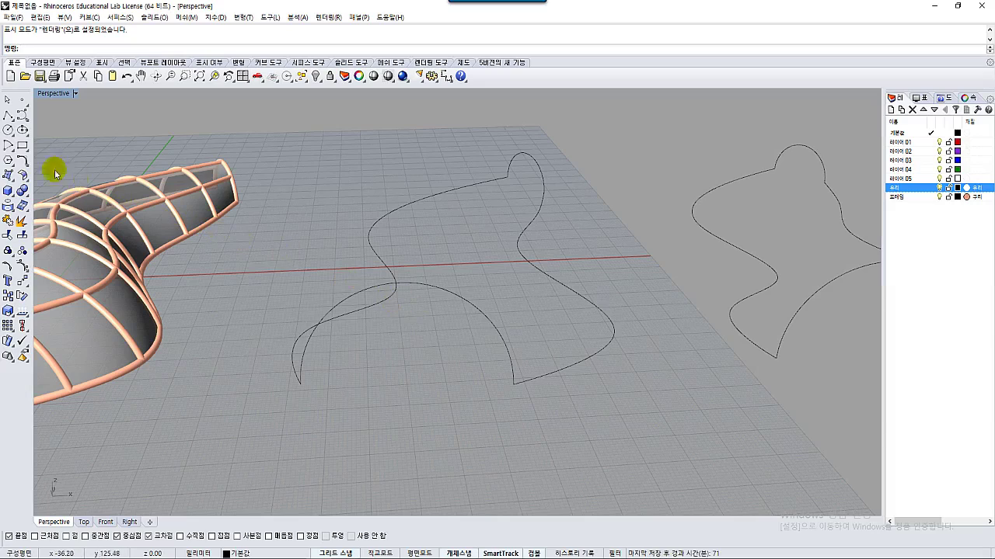
pyautogui.click(9, 175)
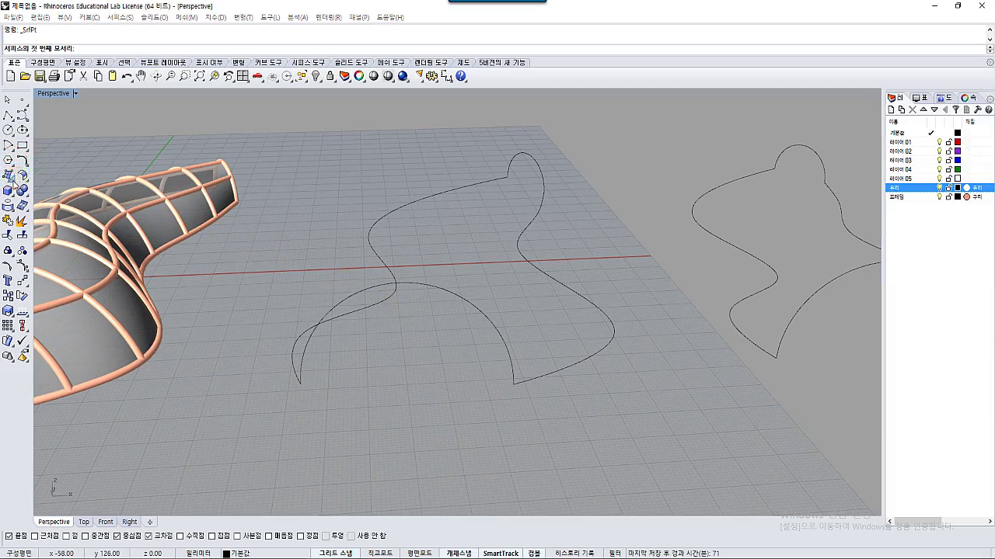
pyautogui.click(9, 175)
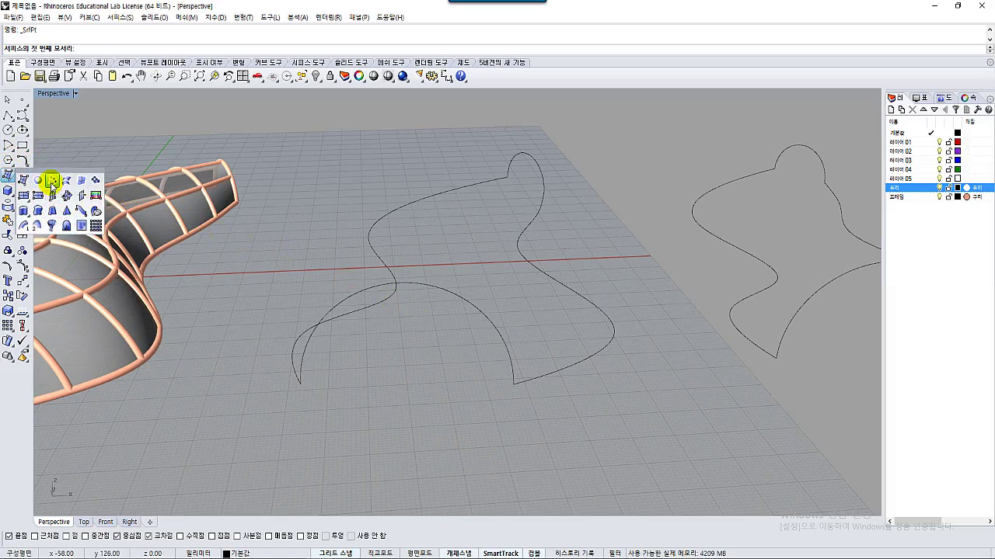
pyautogui.click(51, 183)
pyautogui.moveTo(281, 128); pyautogui.dragTo(607, 442)
pyautogui.rightClick(551, 412)
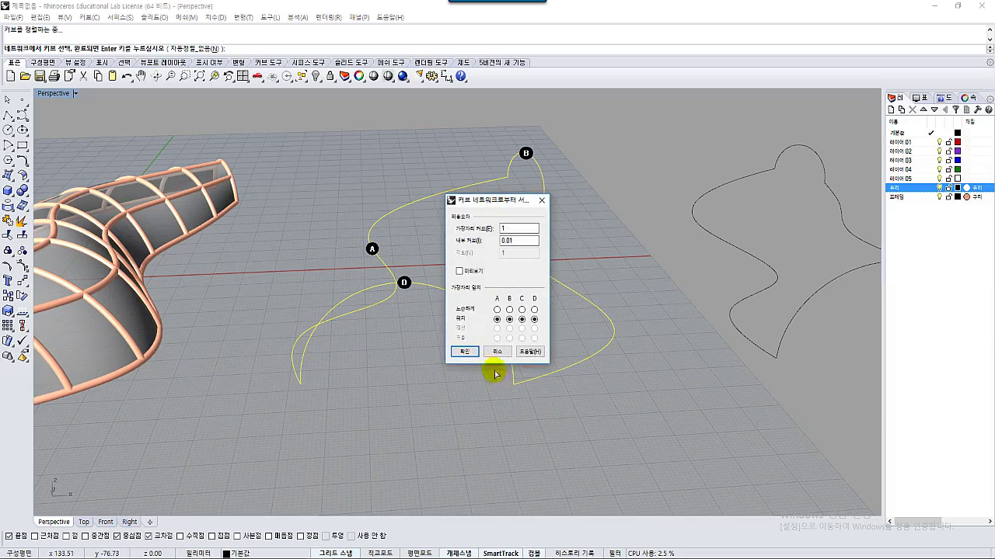
pyautogui.moveTo(490, 232); pyautogui.dragTo(490, 255)
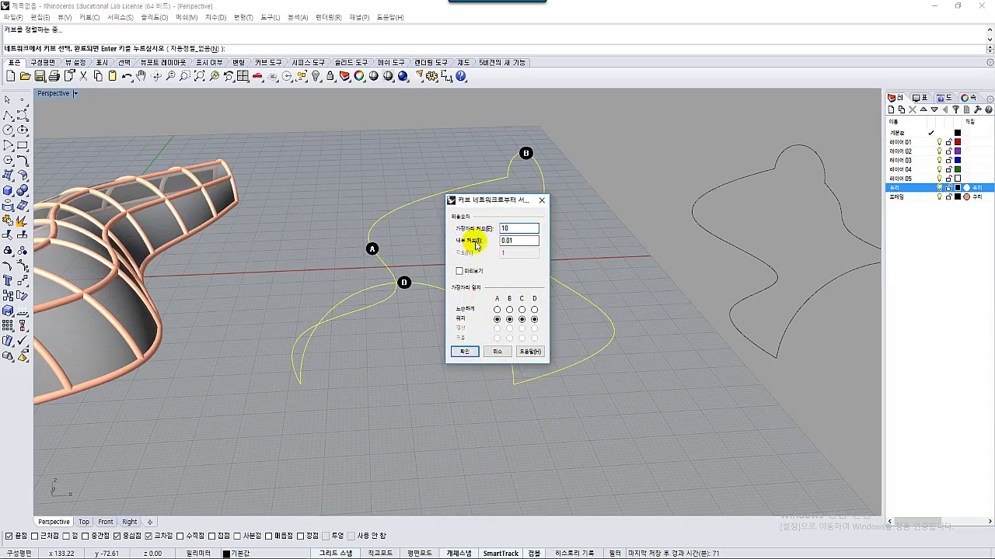
pyautogui.click(463, 350)
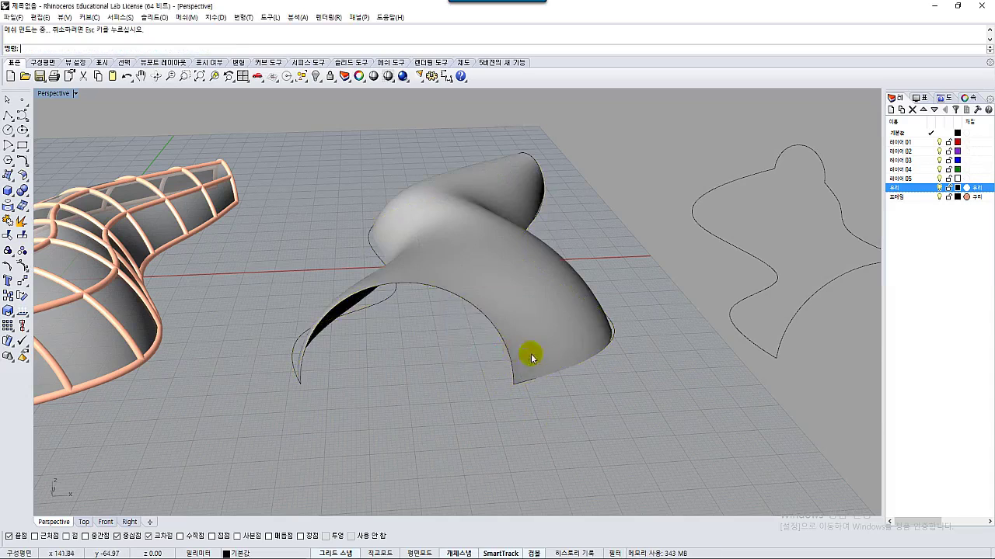
# Set the viewport to 음영 display mode and inspect the second surface beside the first structure.
pyautogui.moveTo(532, 354)
pyautogui.mouseDown(button='right')
pyautogui.moveTo(520, 373)
pyautogui.moveTo(524, 366)
pyautogui.mouseUp(button='right')
pyautogui.click(76, 94)
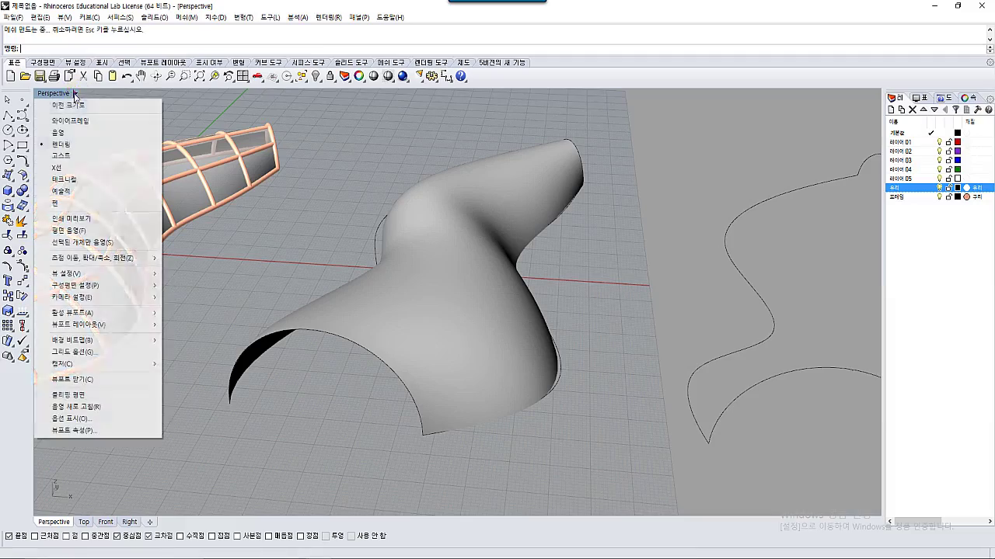
pyautogui.click(62, 126)
pyautogui.moveTo(363, 300); pyautogui.dragTo(463, 309, button='right')
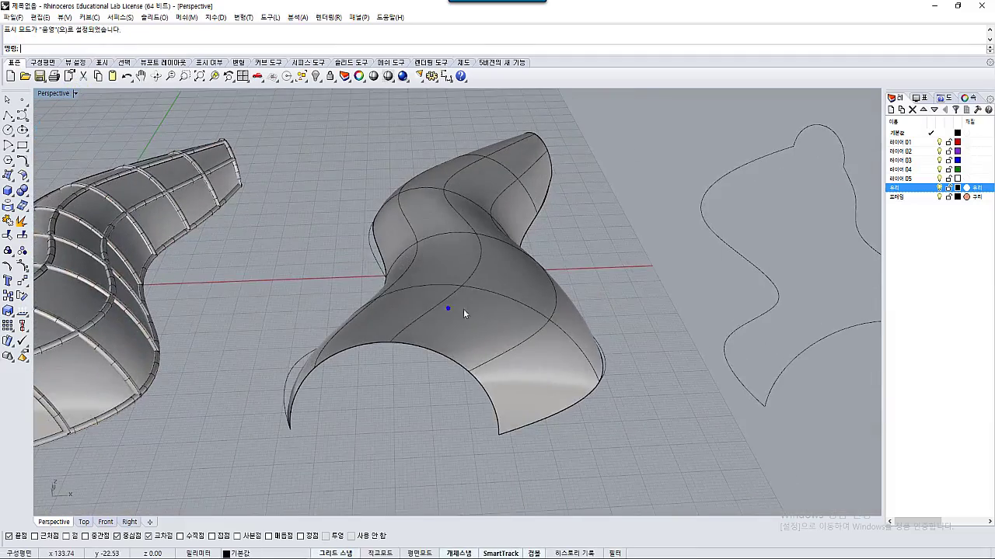
pyautogui.moveTo(549, 323); pyautogui.dragTo(328, 234, button='right')
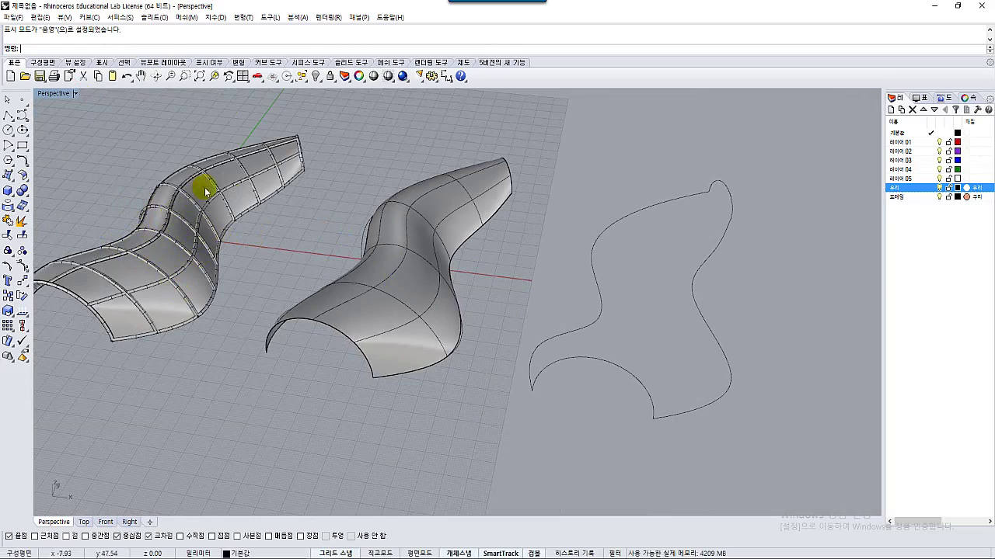
pyautogui.moveTo(459, 222); pyautogui.dragTo(465, 301, button='right')
pyautogui.scroll(4, 452, 304)
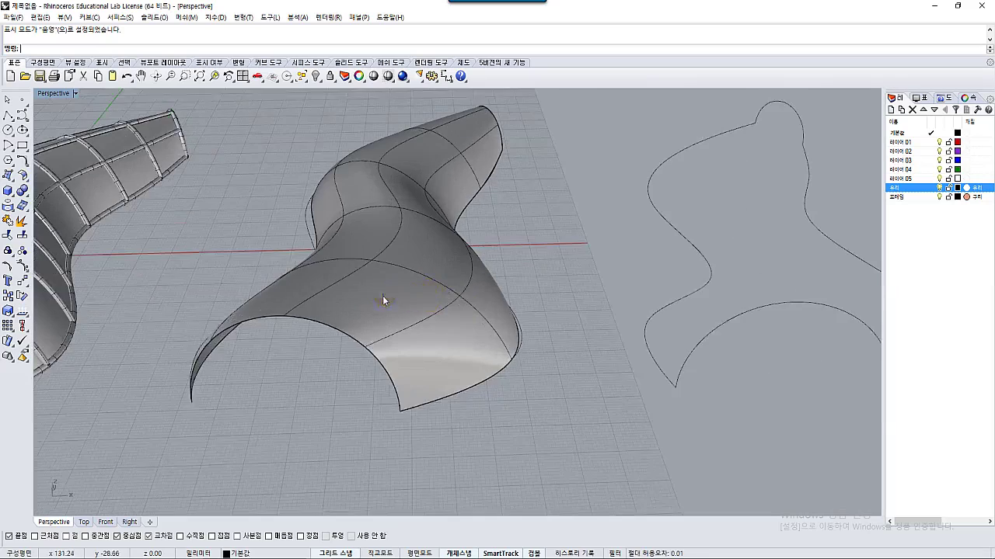
# Extract the wireframe curves of the second network surface.
pyautogui.click(9, 205)
pyautogui.click(112, 214)
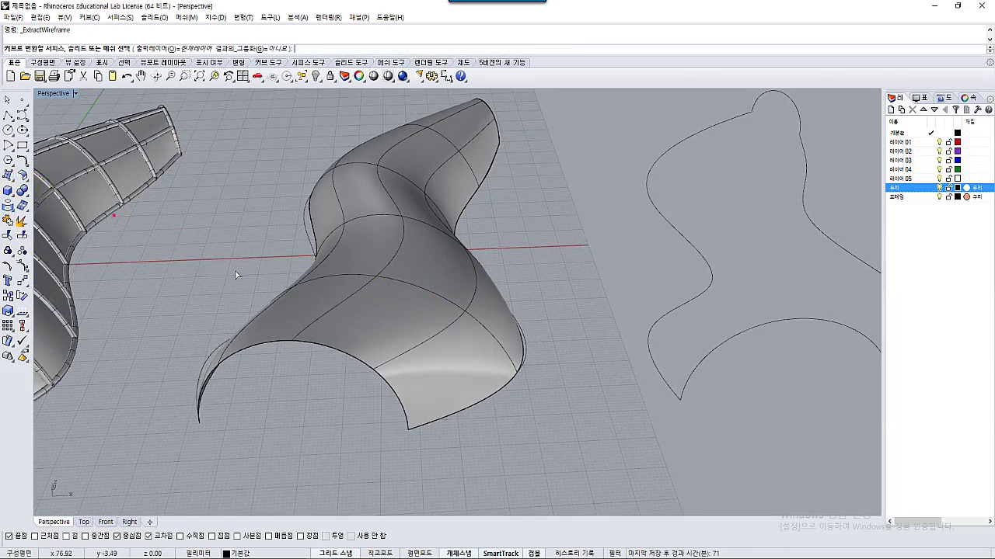
pyautogui.click(383, 297)
pyautogui.press('Return')
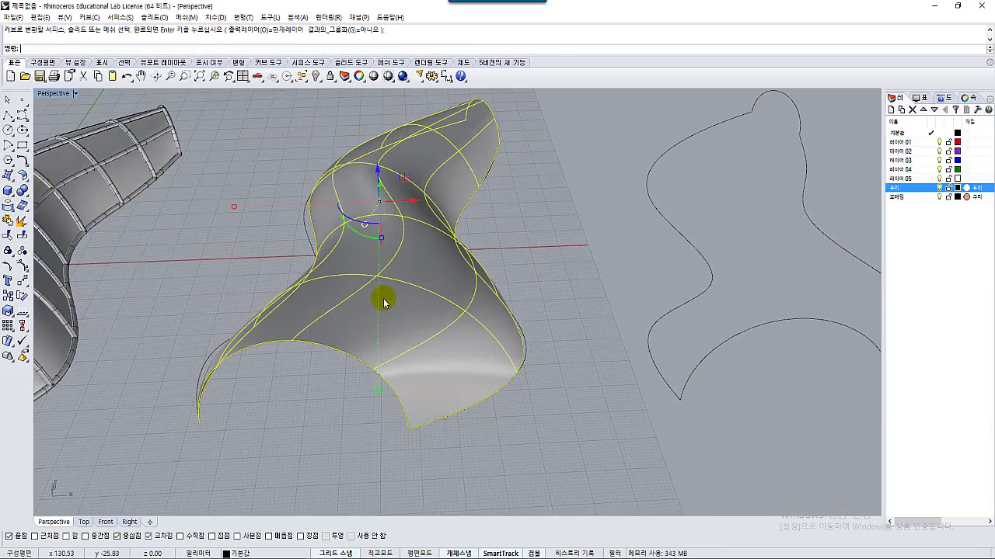
# Extrude the second surface's extracted wireframe curves straight up by the default distance of 1 mm, without making solids.
pyautogui.click(13, 198)
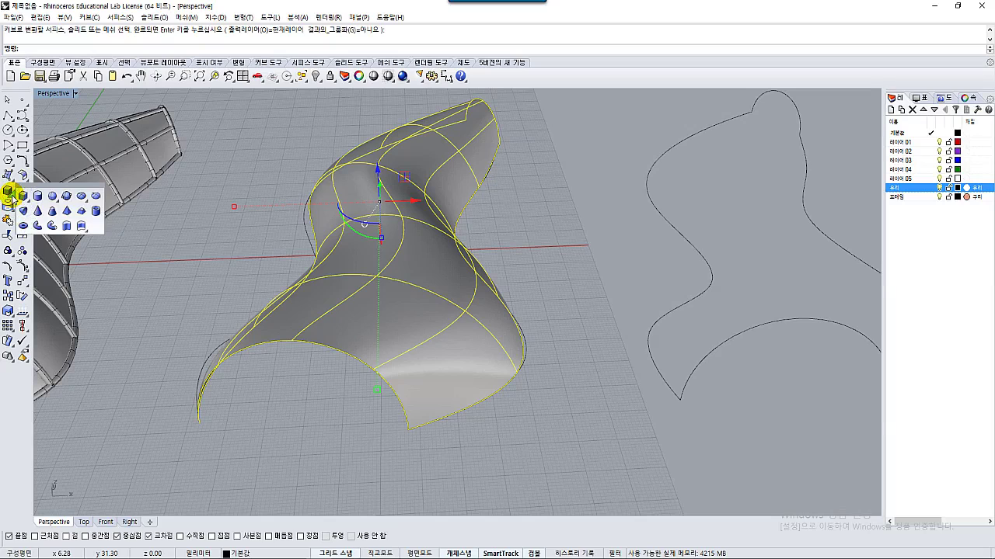
pyautogui.click(9, 176)
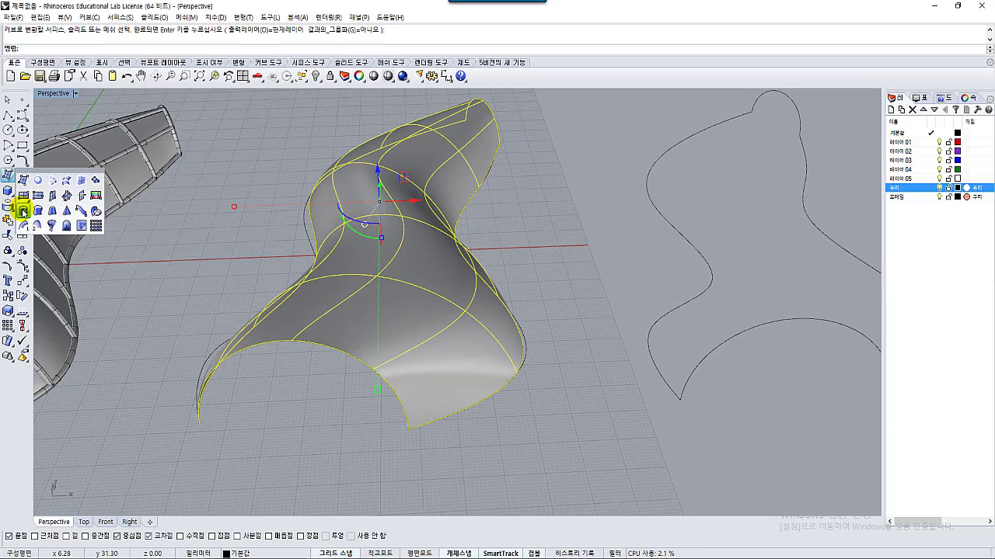
pyautogui.click(23, 210)
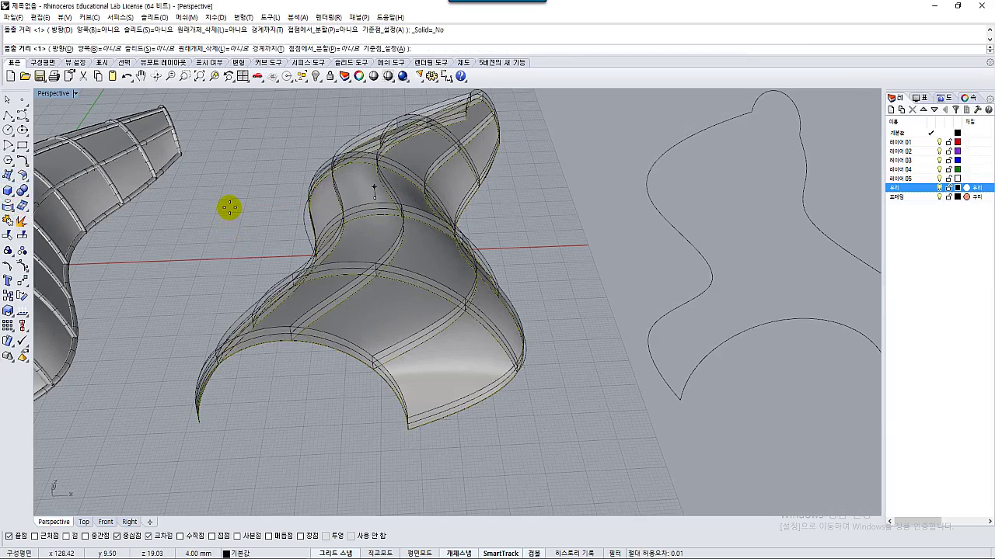
pyautogui.press('Return')
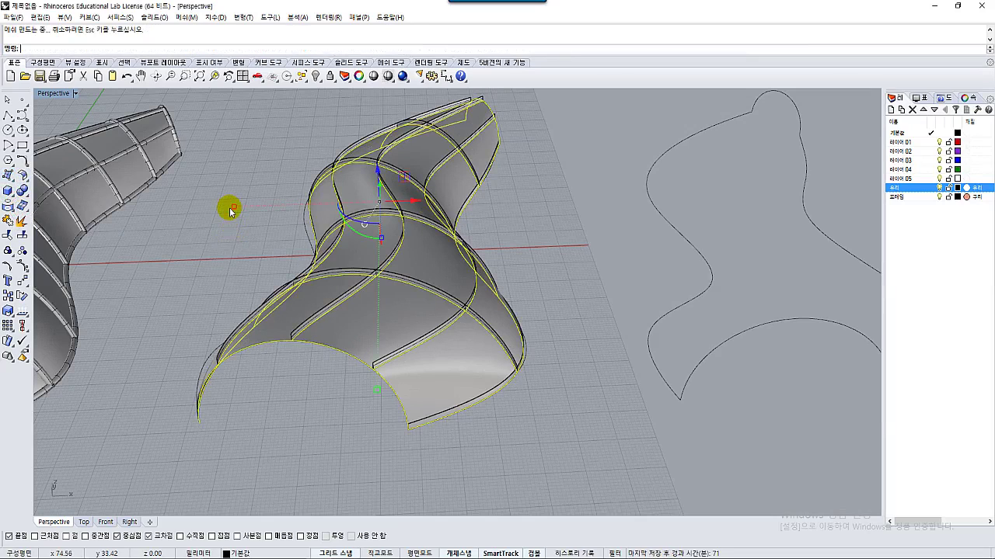
pyautogui.click(232, 234)
pyautogui.moveTo(232, 261); pyautogui.dragTo(266, 265, button='right')
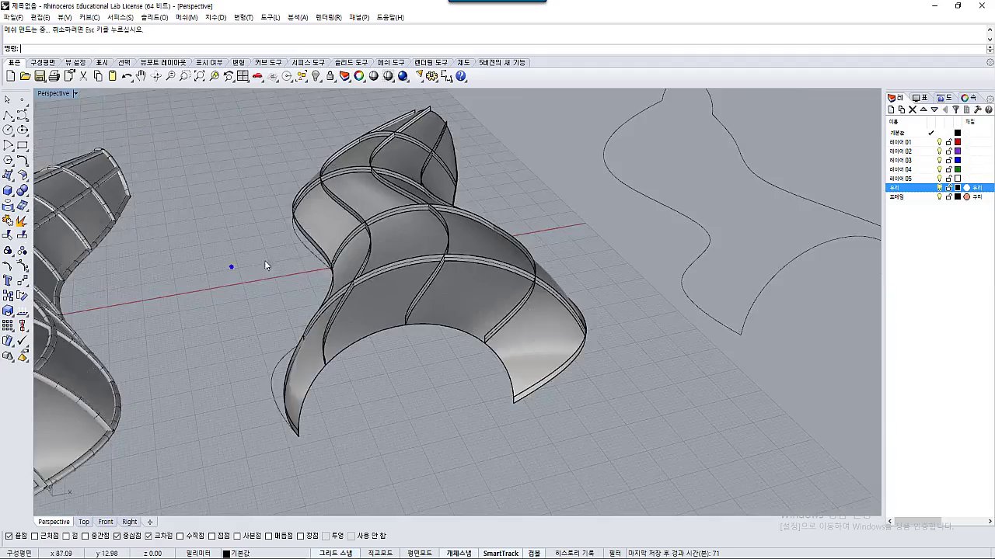
# Open the selection filter and place it beside the second structure.
pyautogui.scroll(6, 426, 268)
pyautogui.scroll(-7, 431, 256)
pyautogui.moveTo(431, 256); pyautogui.dragTo(433, 302, button='right')
pyautogui.scroll(4, 435, 294)
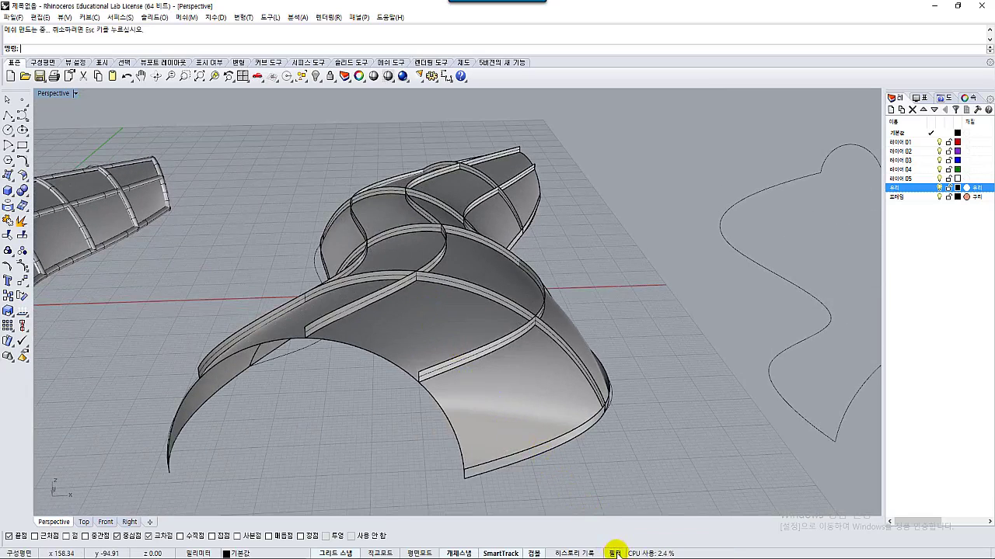
pyautogui.click(614, 552)
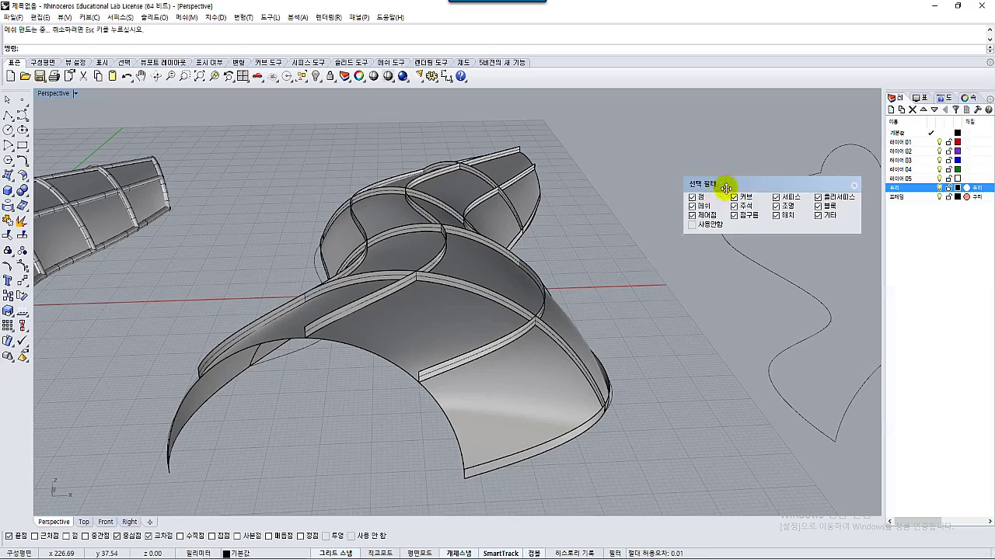
pyautogui.moveTo(724, 187); pyautogui.dragTo(644, 167)
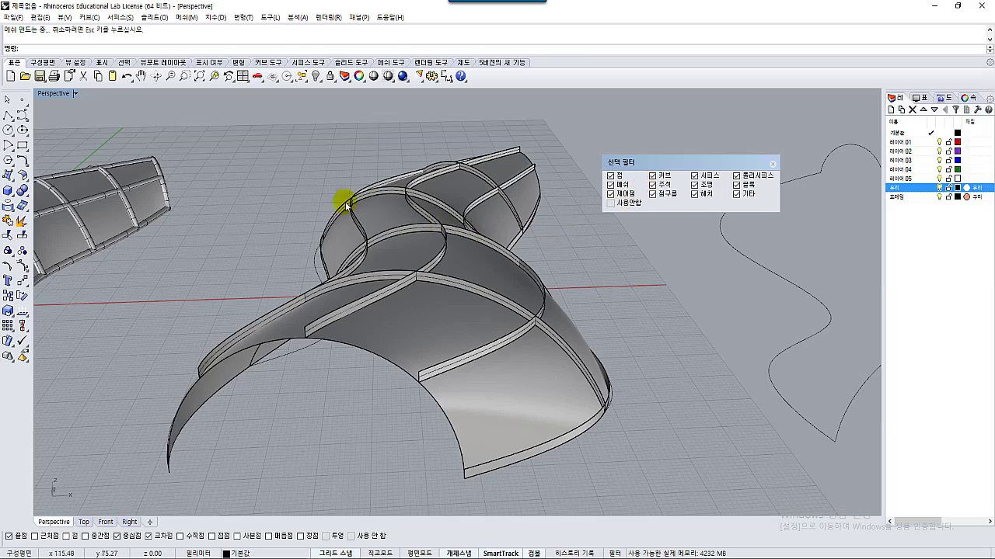
# Select the second structure's objects and try the selection filter's options for turning all object types or the filter itself off and on.
pyautogui.moveTo(180, 121); pyautogui.dragTo(632, 456)
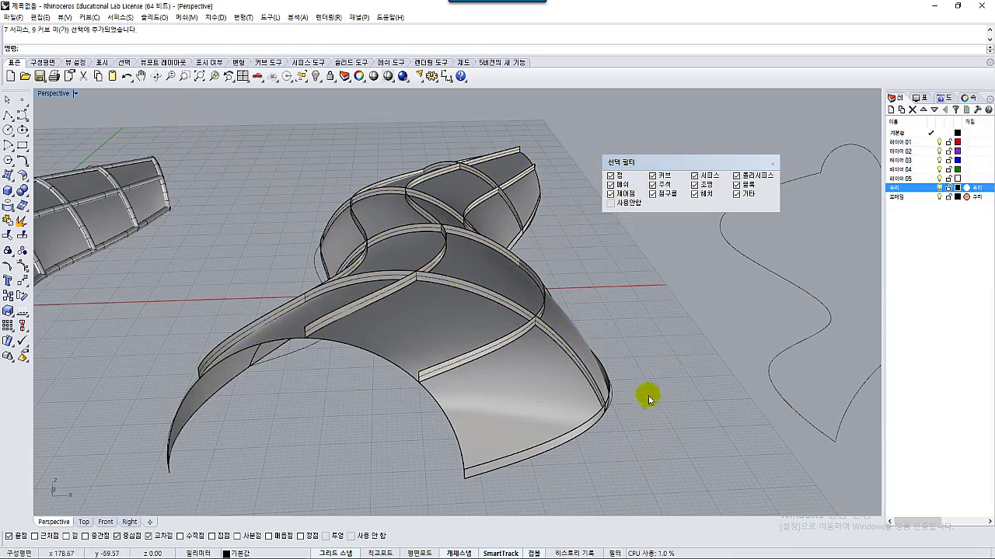
pyautogui.click(627, 204)
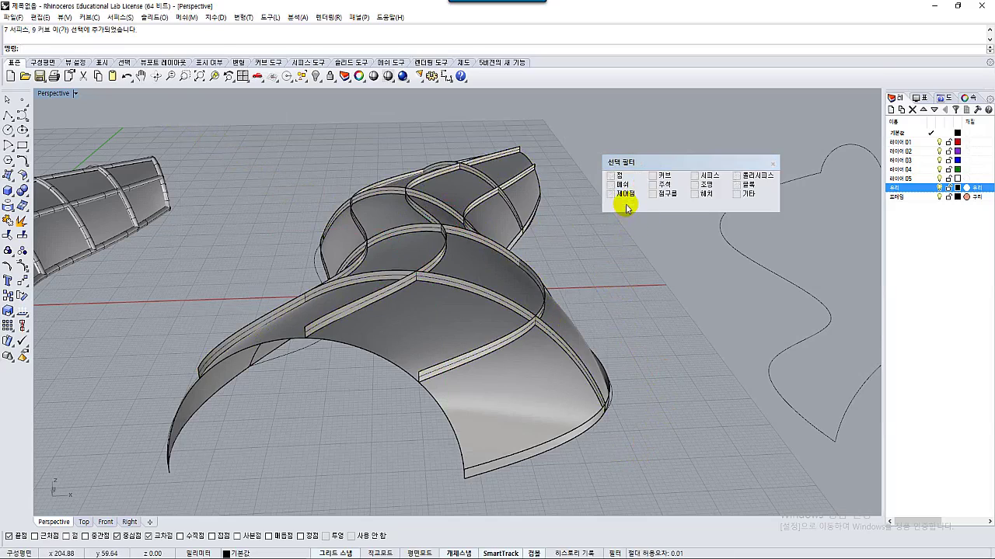
pyautogui.click(626, 204)
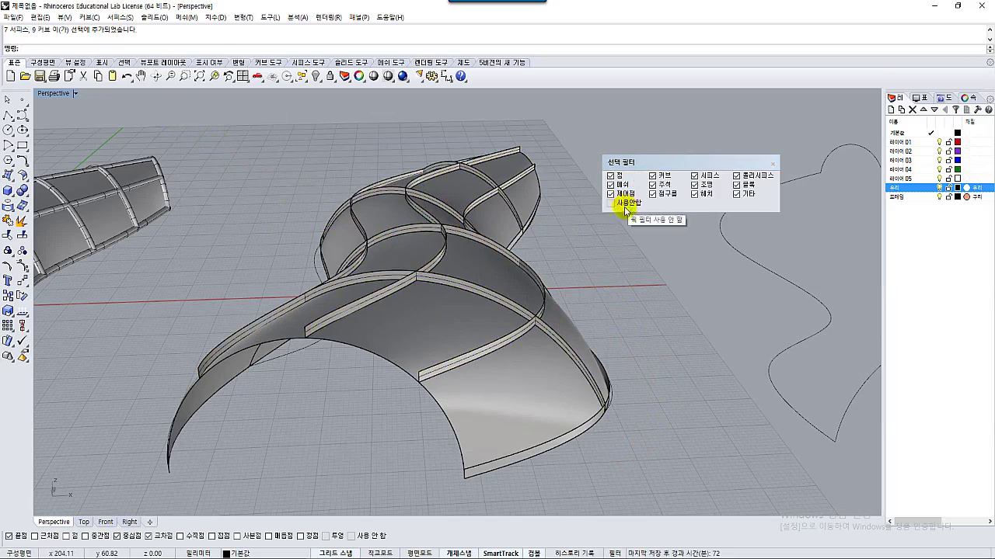
pyautogui.click(618, 205)
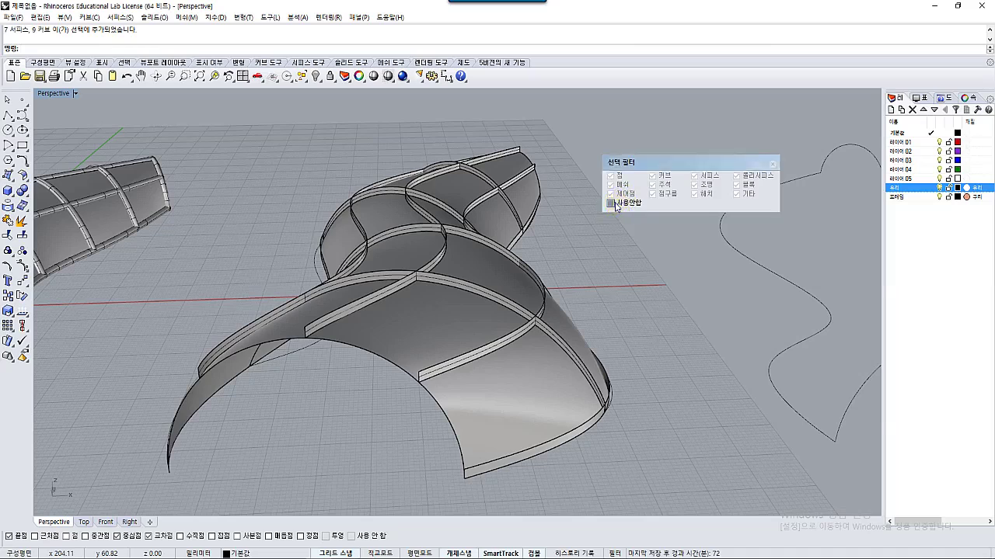
pyautogui.click(617, 204)
pyautogui.rightClick(614, 203)
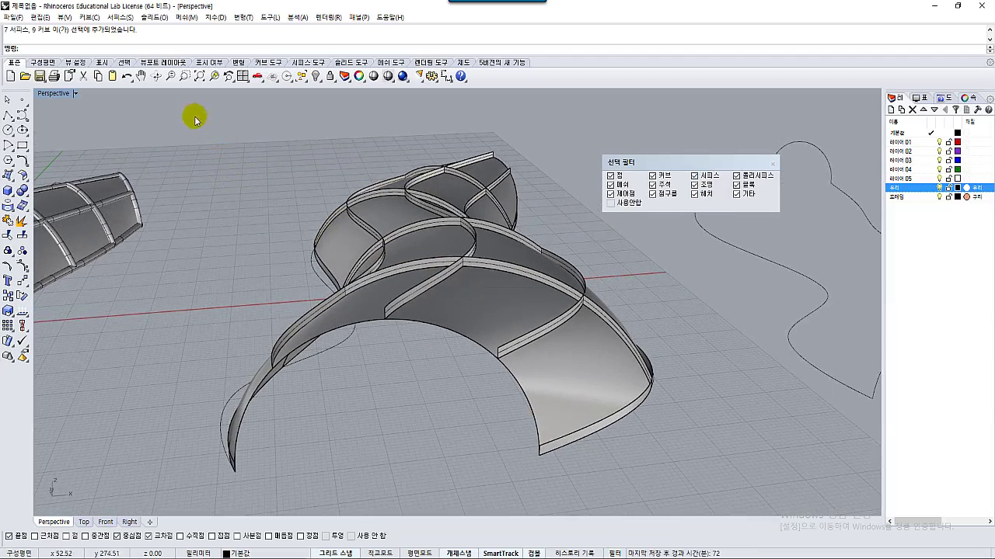
# Restrict picking to 서피스 and select the second structure's extruded strips without the network surface, then clear the selection and close the filter.
pyautogui.rightClick(651, 209)
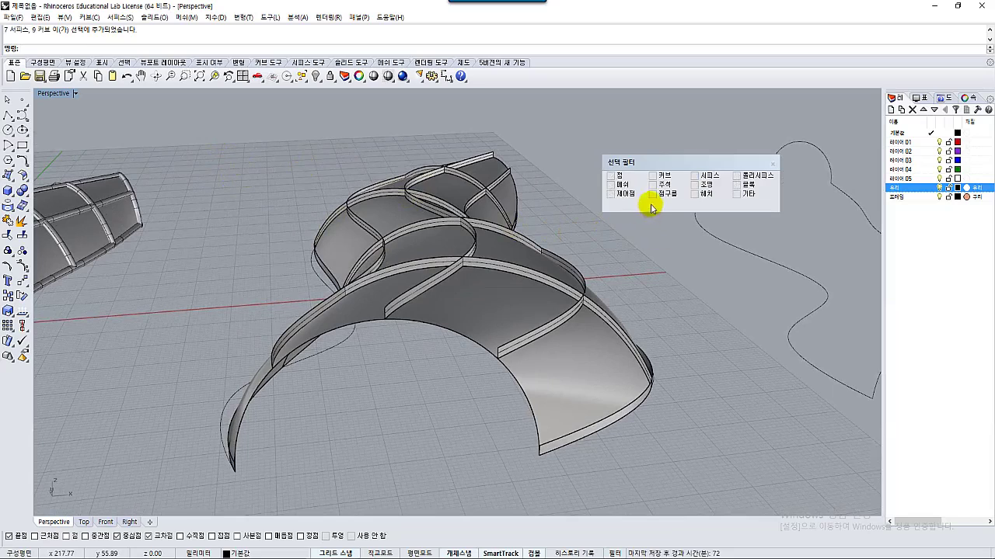
pyautogui.click(694, 176)
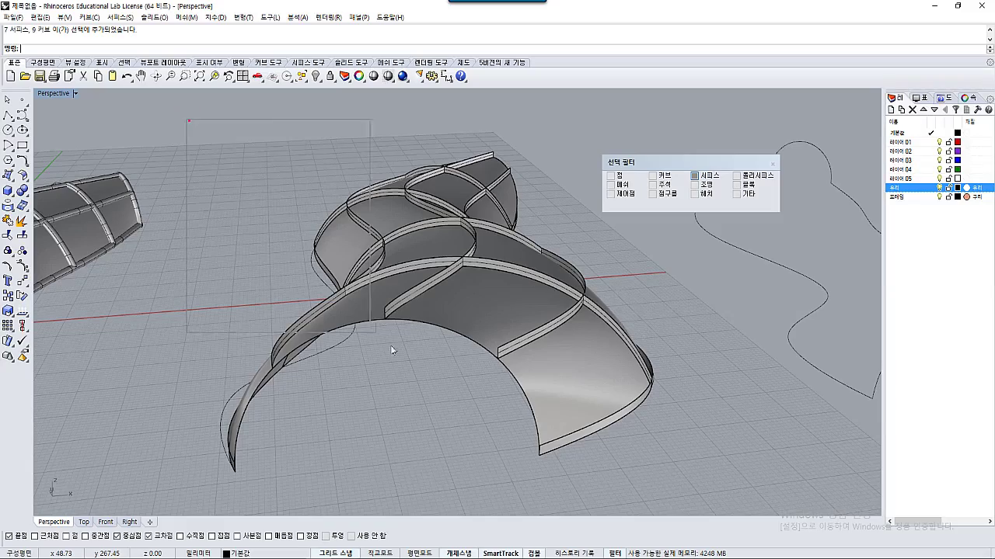
pyautogui.moveTo(390, 350); pyautogui.dragTo(686, 489)
pyautogui.moveTo(686, 489); pyautogui.dragTo(600, 465, button='right')
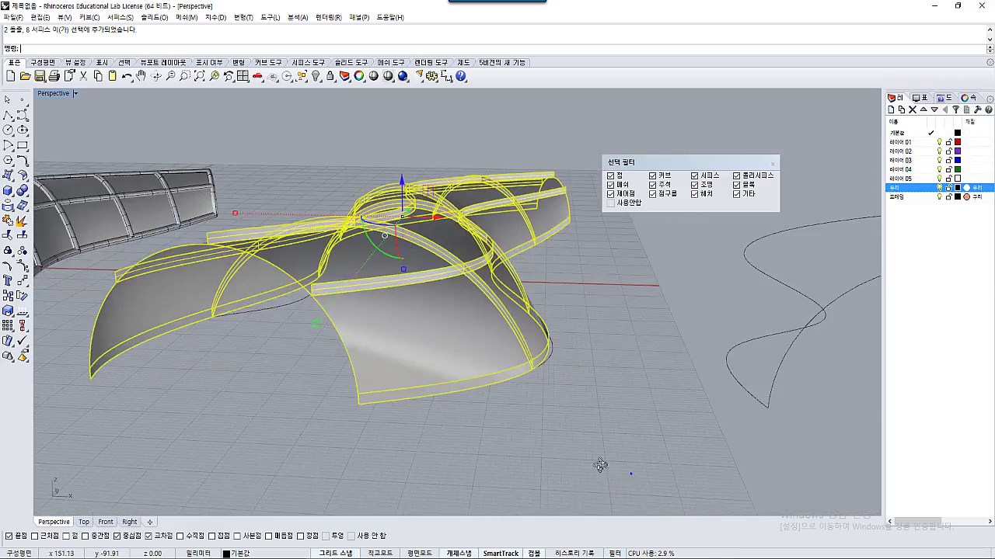
pyautogui.moveTo(406, 309); pyautogui.dragTo(421, 342, button='right')
pyautogui.moveTo(446, 309); pyautogui.dragTo(474, 325, button='right')
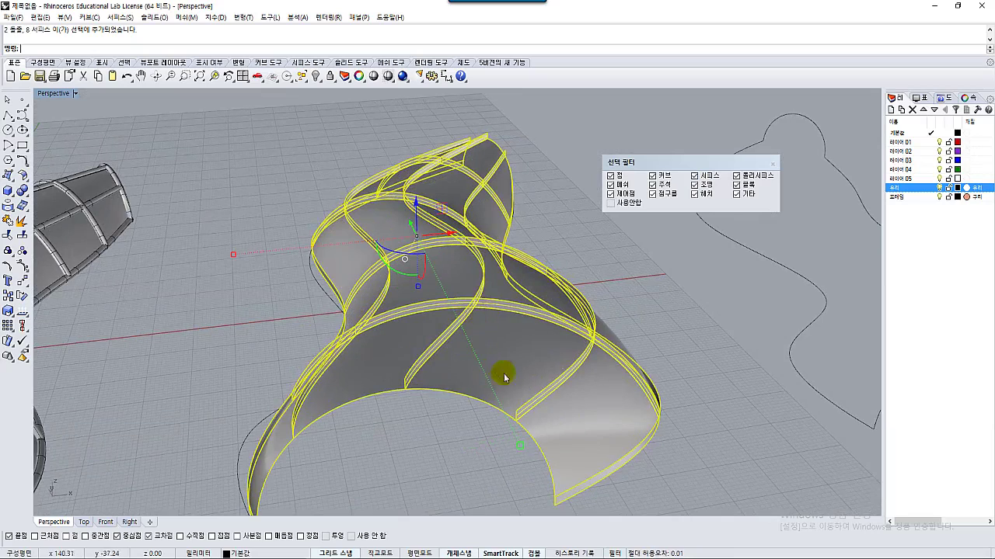
pyautogui.keyDown('ctrl'); pyautogui.click(573, 409); pyautogui.keyUp('ctrl')
pyautogui.moveTo(577, 407); pyautogui.dragTo(524, 413, button='right')
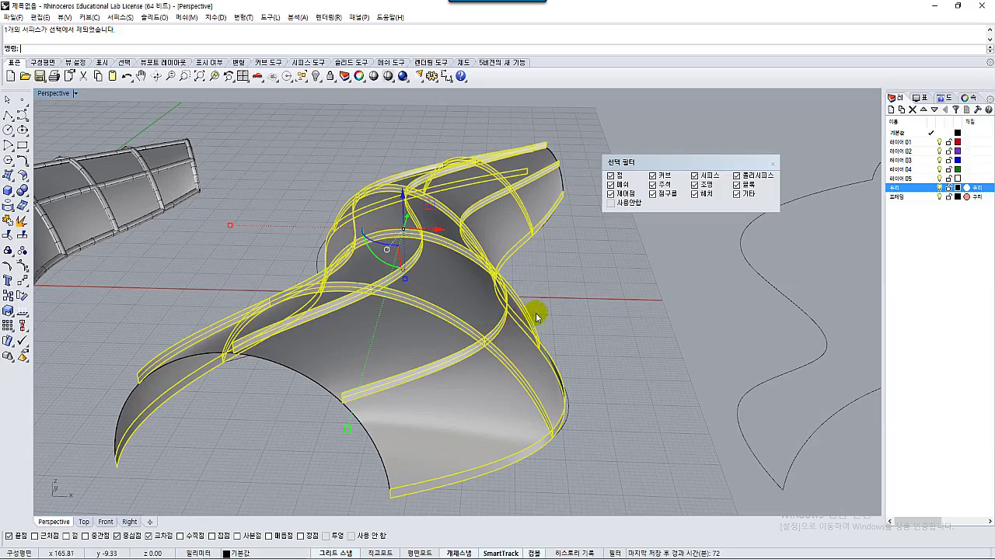
pyautogui.click(566, 290)
pyautogui.moveTo(528, 332)
pyautogui.mouseDown(button='right')
pyautogui.moveTo(516, 322)
pyautogui.moveTo(533, 324)
pyautogui.moveTo(524, 313)
pyautogui.moveTo(522, 329)
pyautogui.mouseUp(button='right')
pyautogui.click(772, 164)
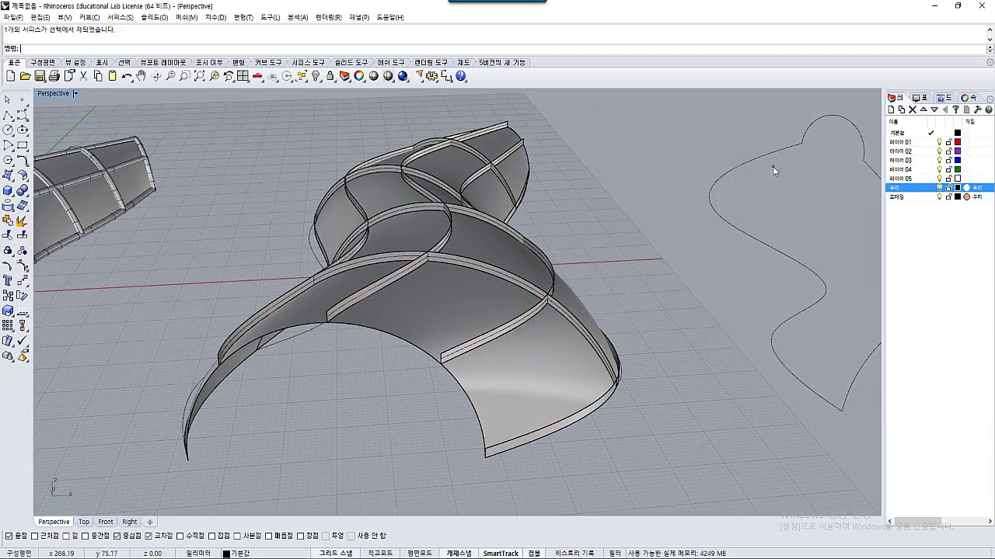
# Using the 서피스-only selection filter, offset all extruded strips of the second structure by 1 mm as solids, leaving out the network surface.
pyautogui.click(614, 554)
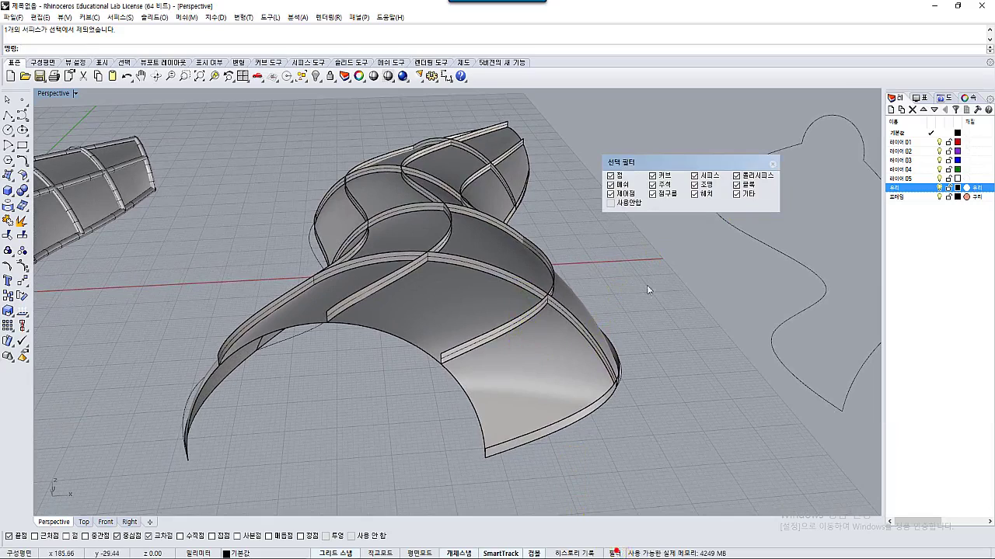
pyautogui.rightClick(615, 205)
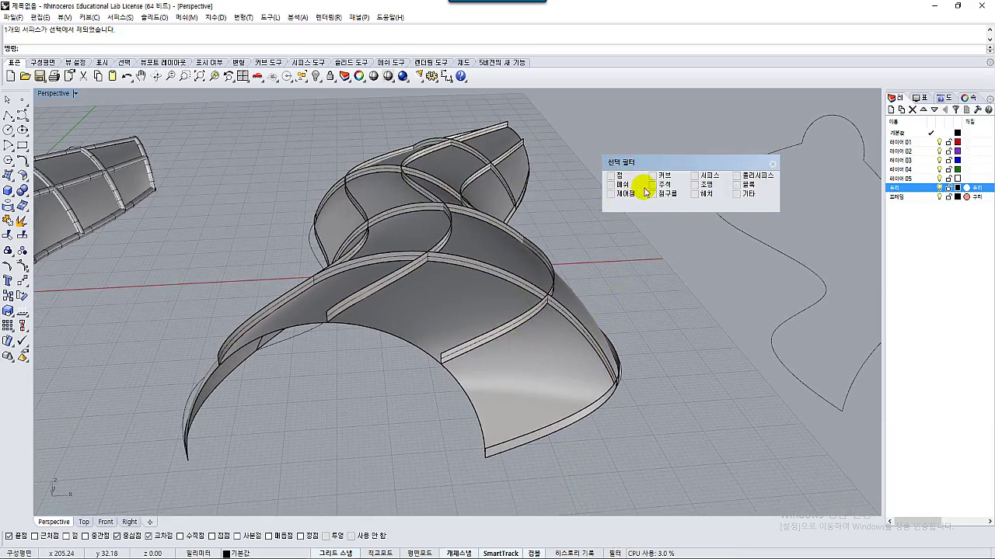
pyautogui.click(693, 177)
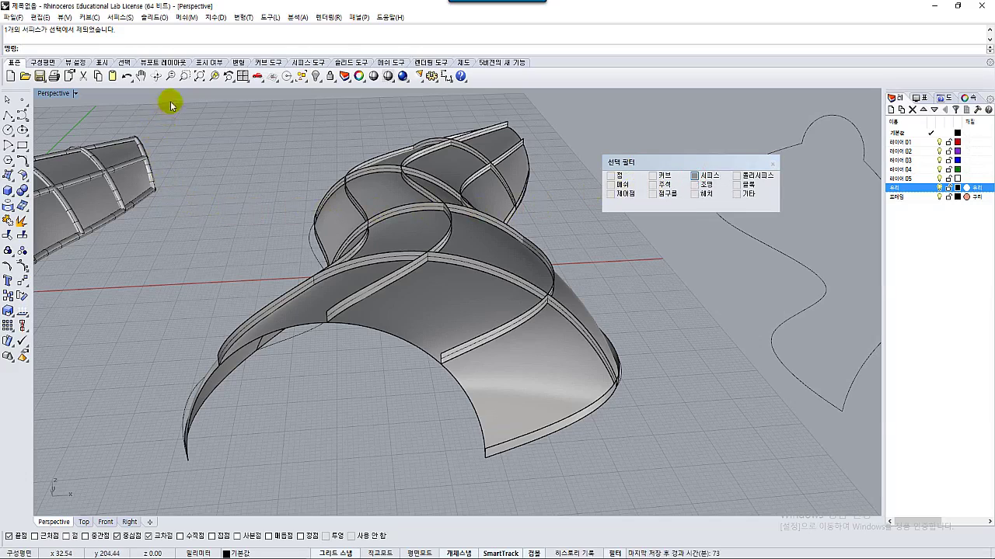
pyautogui.moveTo(341, 392); pyautogui.dragTo(646, 490)
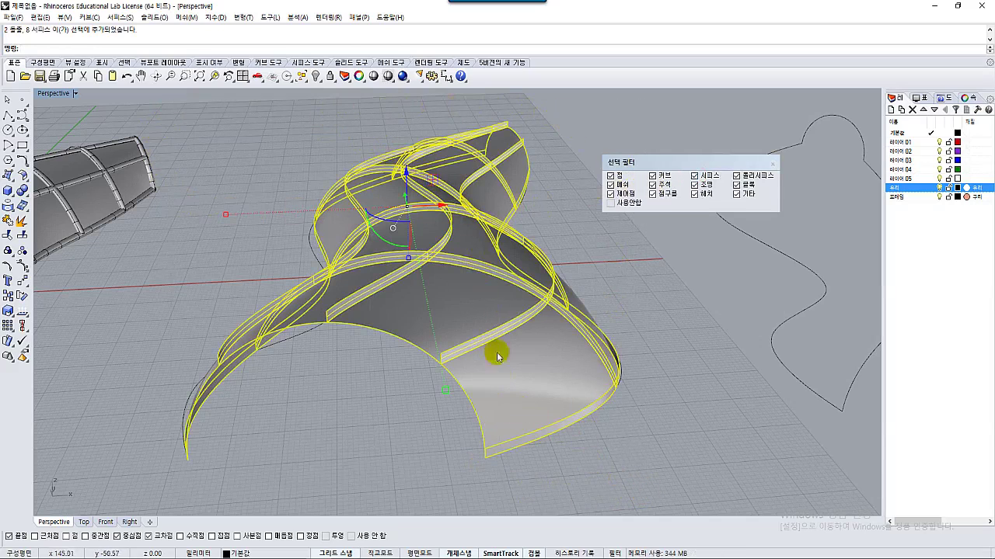
pyautogui.keyDown('ctrl'); pyautogui.click(455, 307); pyautogui.keyUp('ctrl')
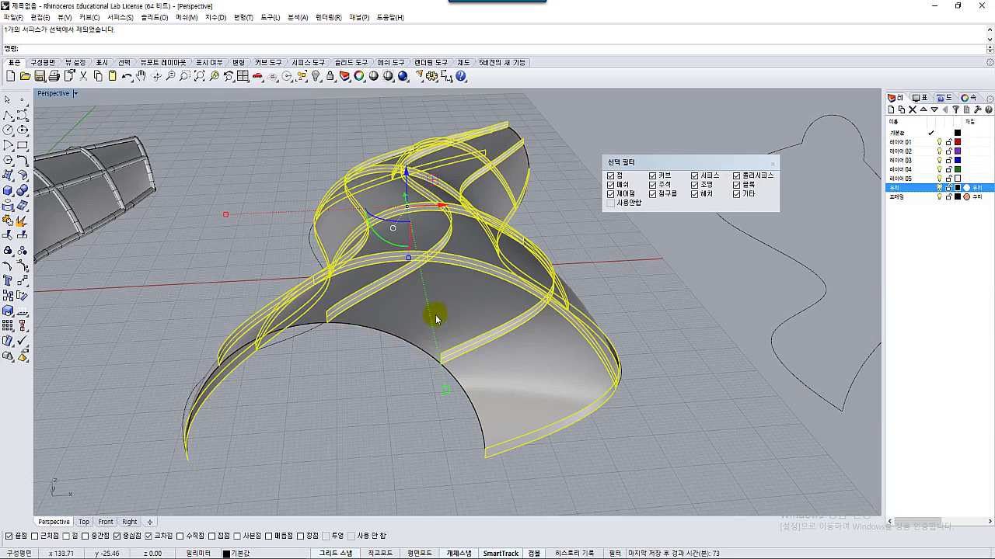
pyautogui.click(24, 178)
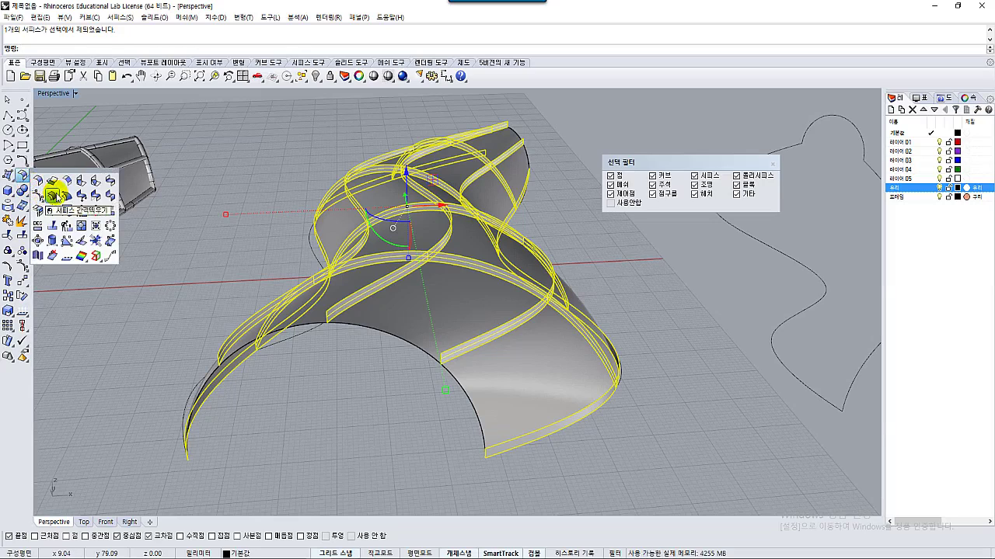
pyautogui.click(53, 196)
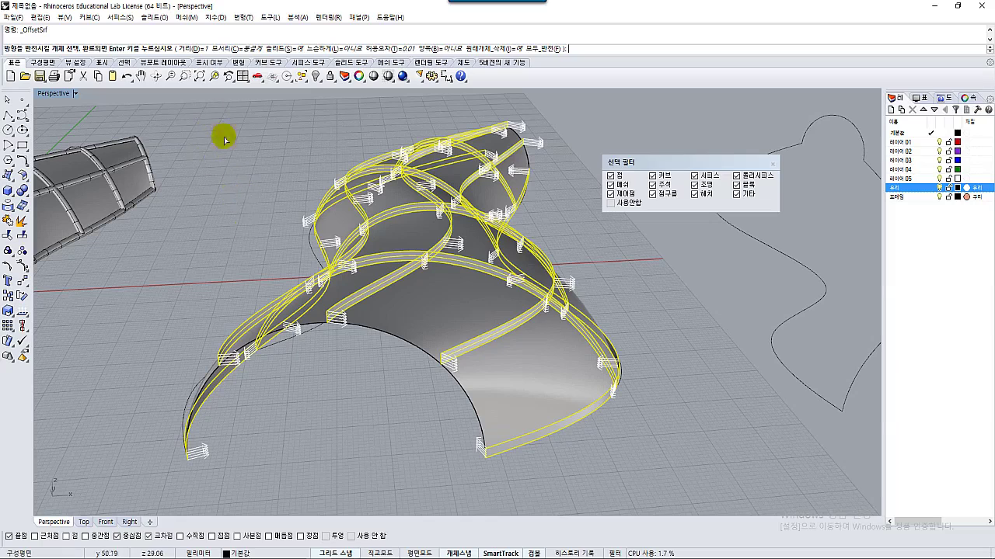
pyautogui.press('Return')
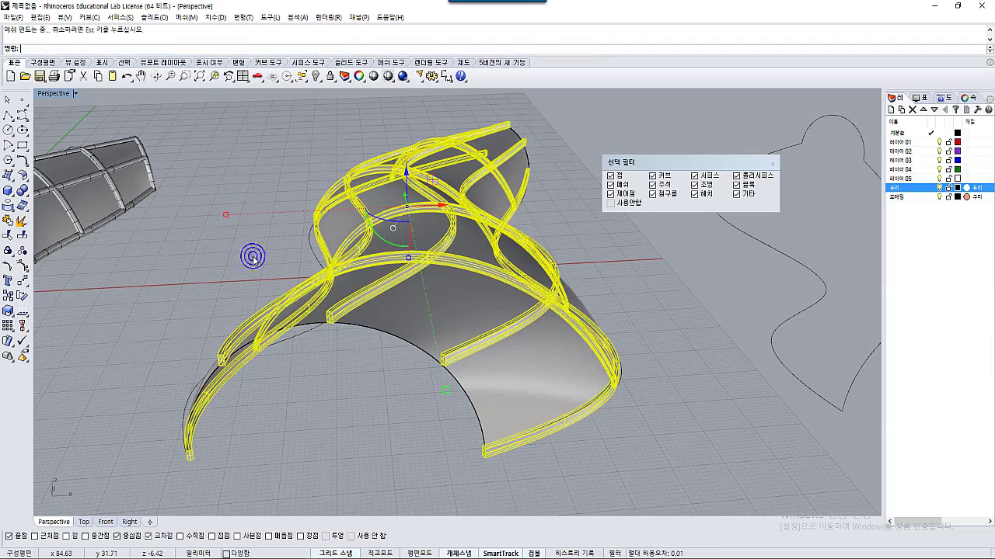
# Inspect the thickened frame members of the second structure and how they sit on the network surface.
pyautogui.click(348, 386)
pyautogui.moveTo(344, 381); pyautogui.dragTo(407, 275, button='right')
pyautogui.scroll(3, 407, 279)
pyautogui.scroll(-4, 407, 286)
pyautogui.moveTo(427, 328)
pyautogui.mouseDown(button='right')
pyautogui.moveTo(415, 285)
pyautogui.moveTo(425, 307)
pyautogui.moveTo(412, 338)
pyautogui.moveTo(441, 340)
pyautogui.mouseUp(button='right')
pyautogui.click(395, 309)
pyautogui.click(345, 404)
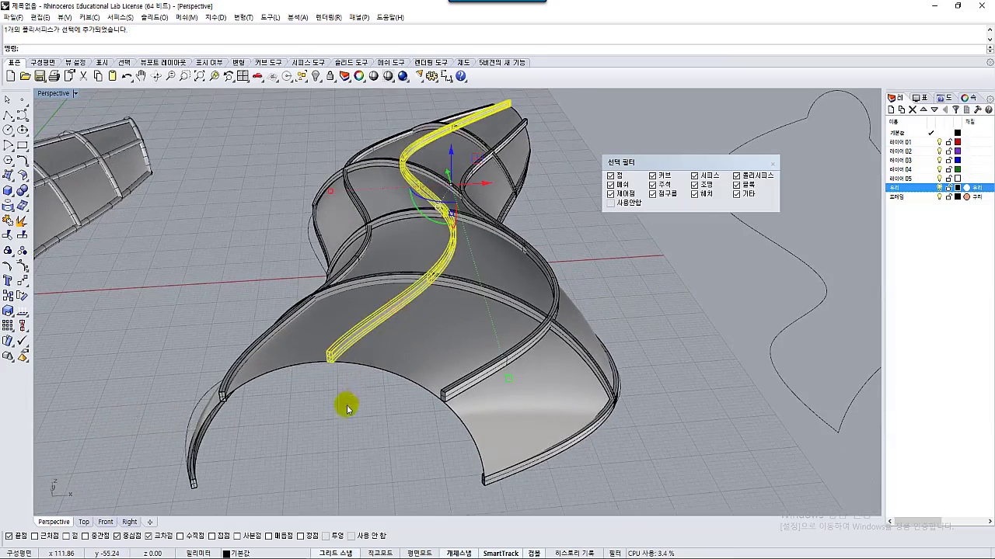
pyautogui.moveTo(359, 408); pyautogui.dragTo(380, 396, button='right')
# Assign the second structure's frame solids and curves, without the network surface, to the 프레임 layer.
pyautogui.scroll(-5, 368, 407)
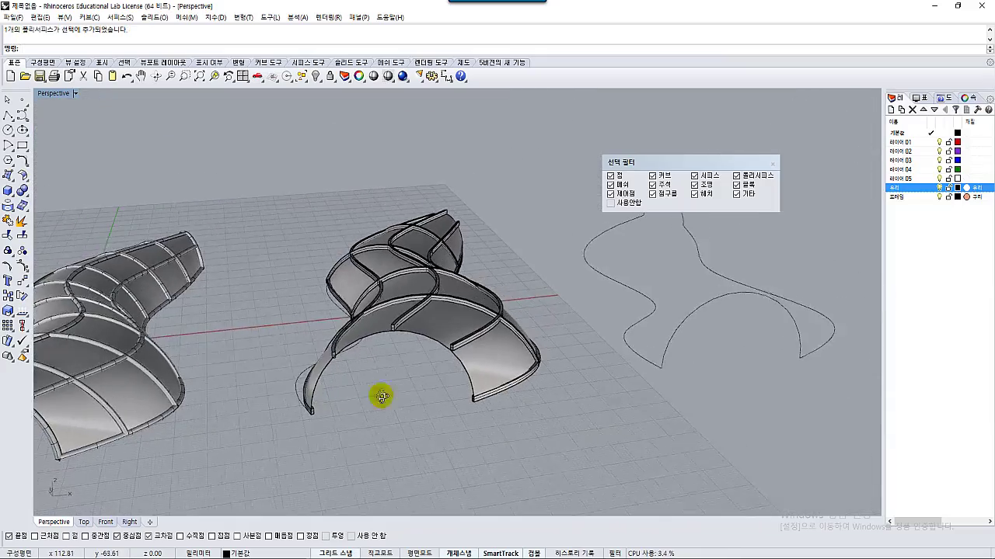
pyautogui.moveTo(278, 173); pyautogui.dragTo(544, 455)
pyautogui.moveTo(544, 455); pyautogui.dragTo(508, 426, button='right')
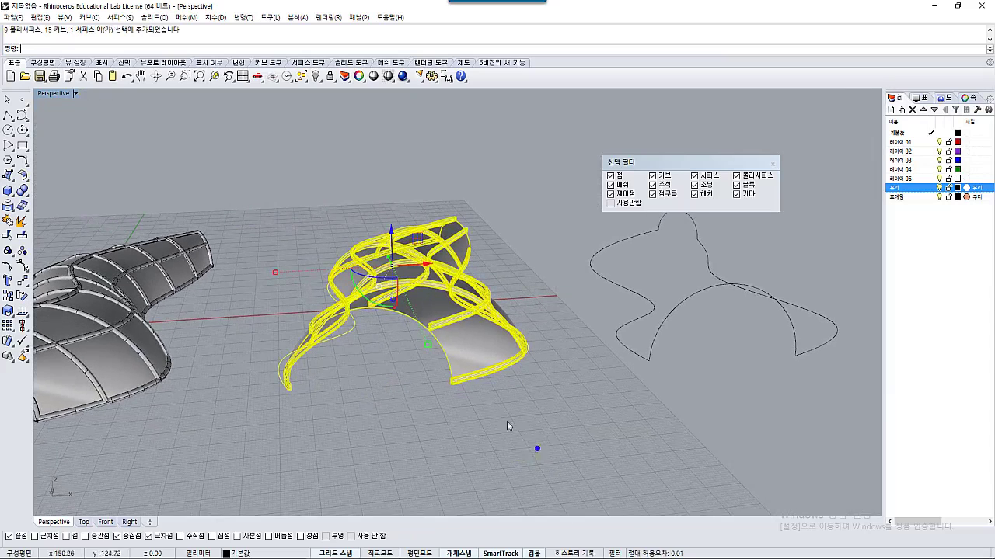
pyautogui.keyDown('ctrl'); pyautogui.click(420, 309); pyautogui.keyUp('ctrl')
pyautogui.click(264, 553)
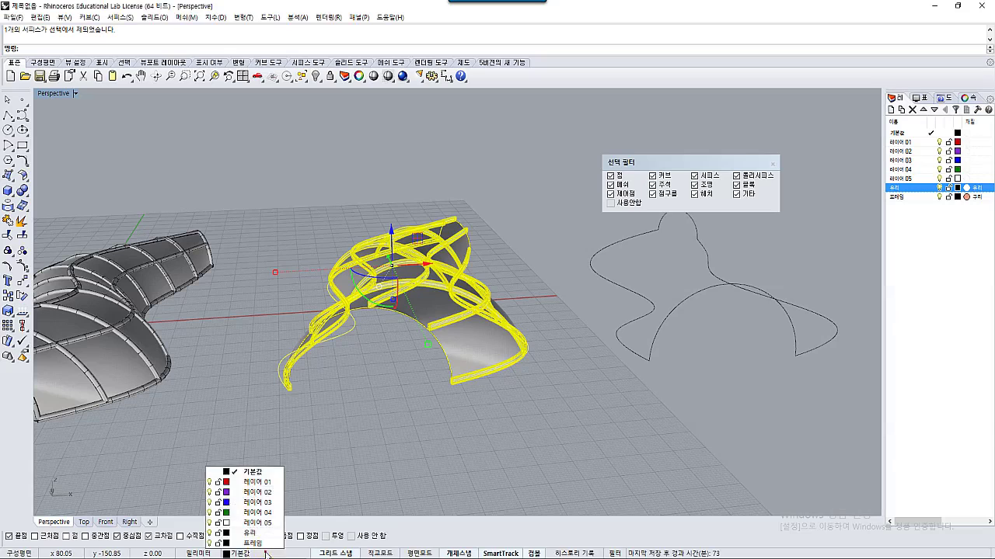
pyautogui.click(257, 543)
pyautogui.press('Escape')
# Assign the second structure's network surface to the 유리 layer.
pyautogui.moveTo(384, 375); pyautogui.dragTo(397, 394, button='right')
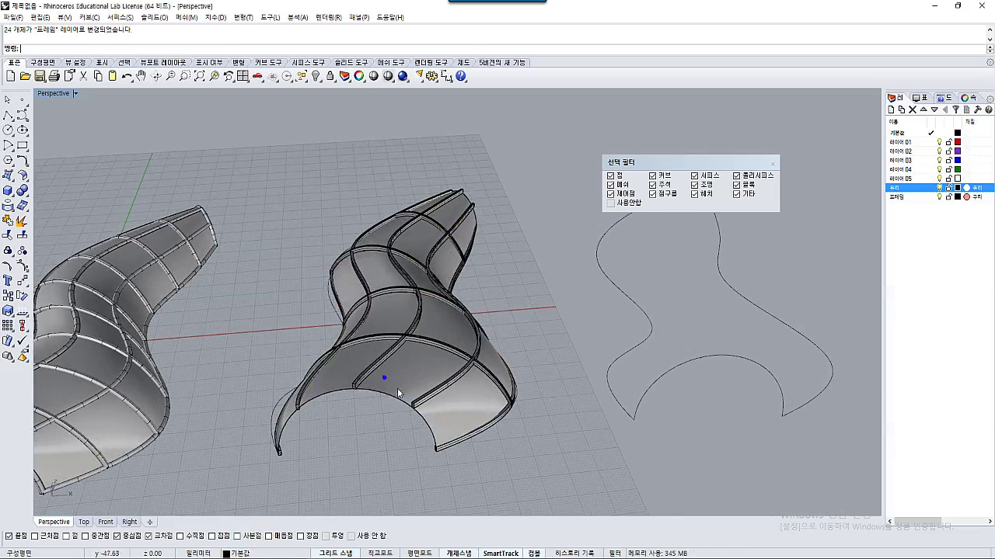
pyautogui.click(397, 388)
pyautogui.click(259, 553)
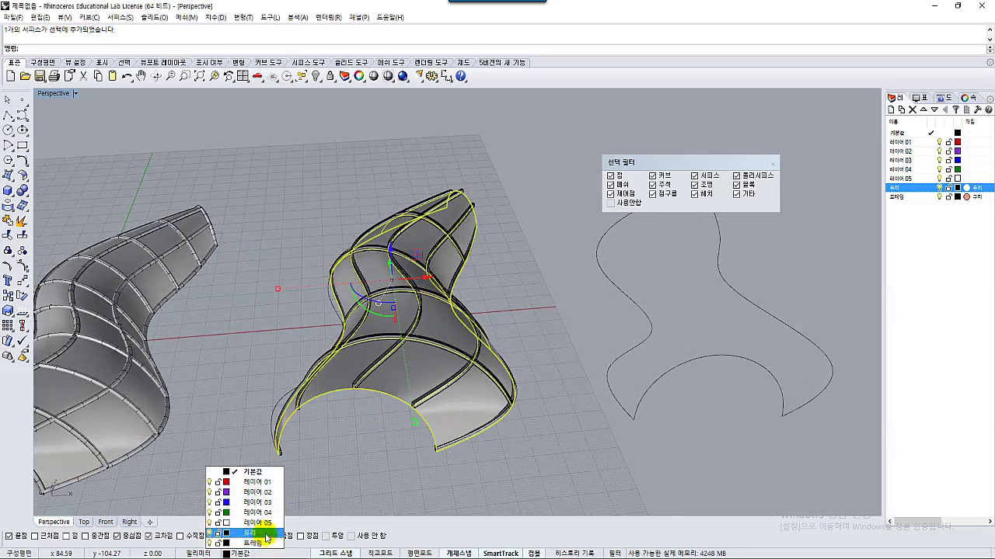
pyautogui.click(267, 533)
pyautogui.press('Escape')
# Set the viewport to 렌더링 display mode and inspect the second structure's frame and glass materials up close.
pyautogui.moveTo(344, 482); pyautogui.dragTo(369, 410, button='right')
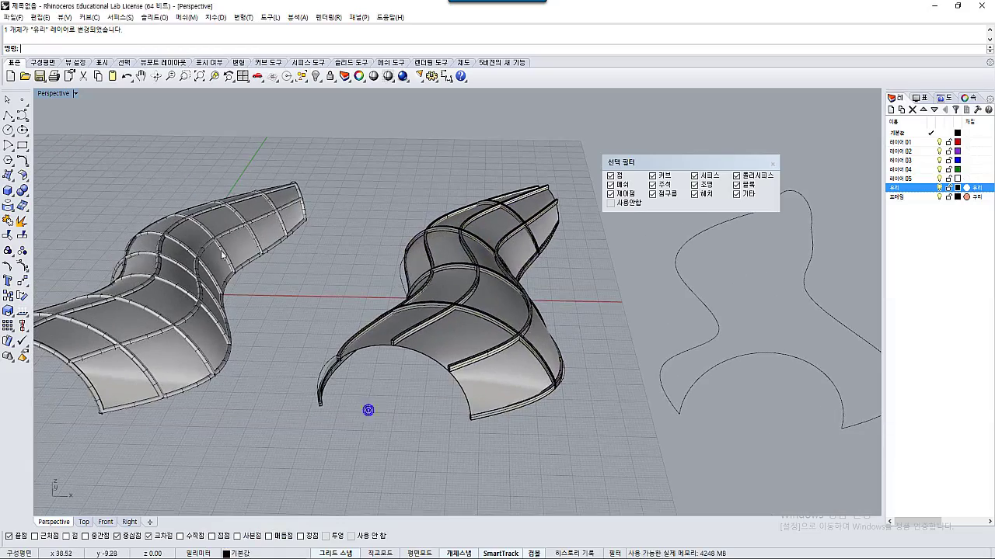
pyautogui.click(54, 93)
pyautogui.click(62, 143)
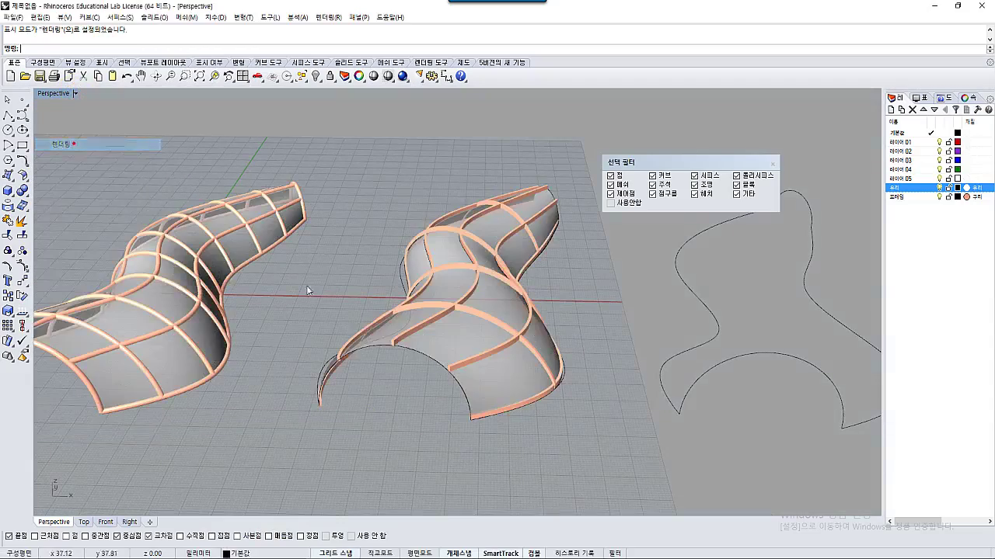
pyautogui.scroll(8, 371, 345)
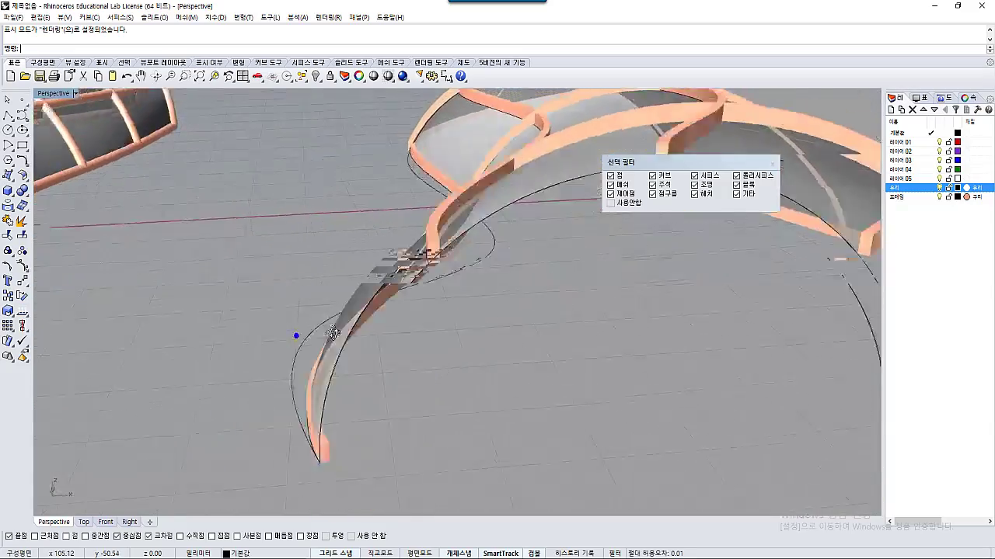
pyautogui.moveTo(332, 332)
pyautogui.mouseDown(button='right')
pyautogui.moveTo(309, 329)
pyautogui.moveTo(355, 324)
pyautogui.moveTo(327, 324)
pyautogui.moveTo(247, 376)
pyautogui.moveTo(304, 407)
pyautogui.moveTo(395, 338)
pyautogui.moveTo(406, 315)
pyautogui.moveTo(370, 307)
pyautogui.moveTo(338, 318)
pyautogui.moveTo(344, 346)
pyautogui.moveTo(443, 373)
pyautogui.moveTo(349, 381)
pyautogui.moveTo(370, 372)
pyautogui.moveTo(424, 399)
pyautogui.moveTo(428, 362)
pyautogui.moveTo(471, 325)
pyautogui.mouseUp(button='right')
pyautogui.scroll(4, 470, 325)
# Create a network surface from the third set of boundary curves, keeping an edge-curve tolerance of 10.
pyautogui.keyDown('shift'); pyautogui.moveTo(487, 350); pyautogui.dragTo(461, 360, button='right'); pyautogui.keyUp('shift')
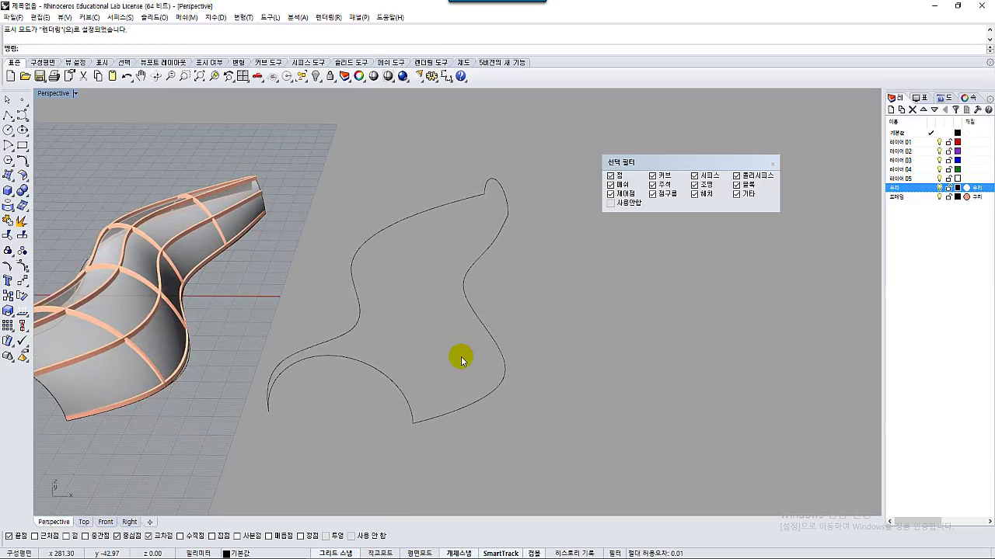
pyautogui.moveTo(457, 337); pyautogui.dragTo(459, 323, button='right')
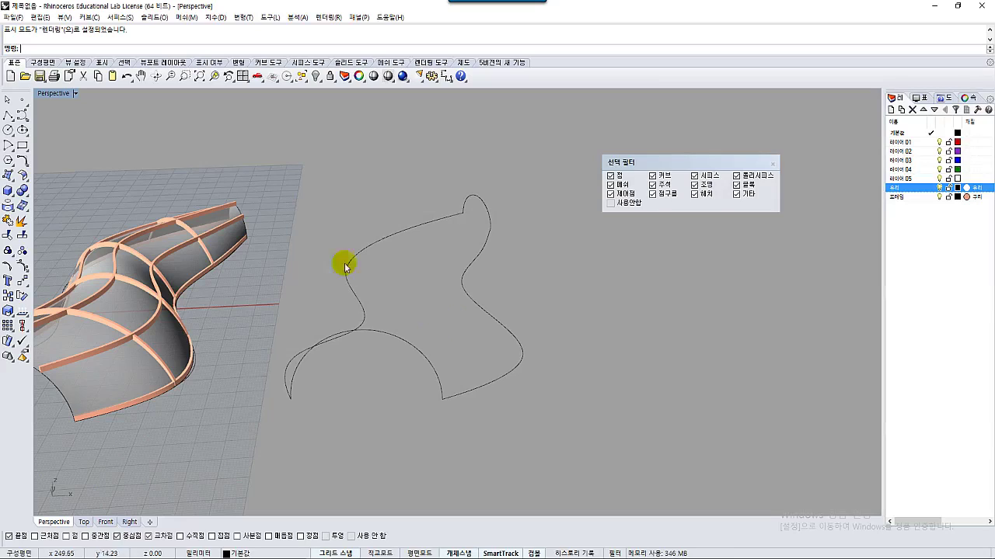
pyautogui.click(10, 177)
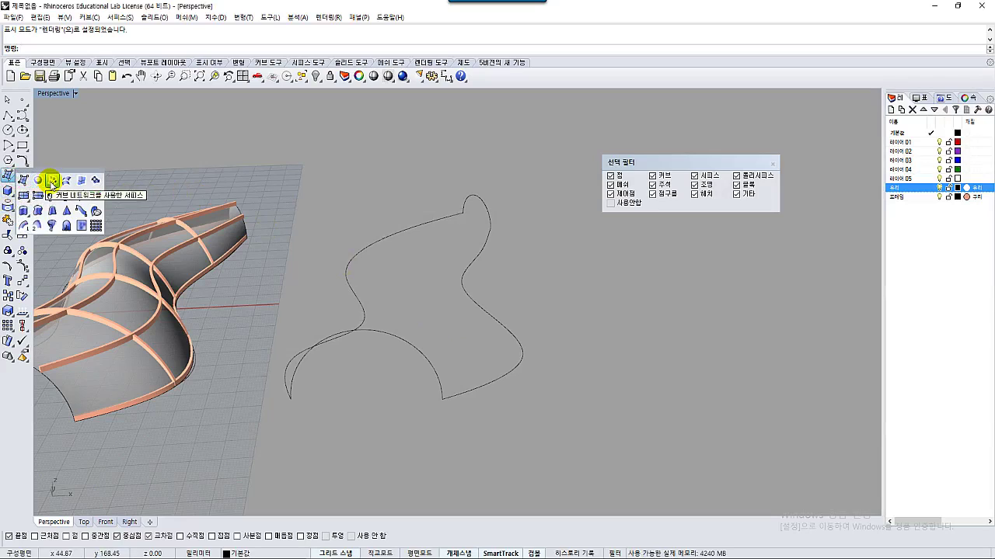
pyautogui.click(52, 180)
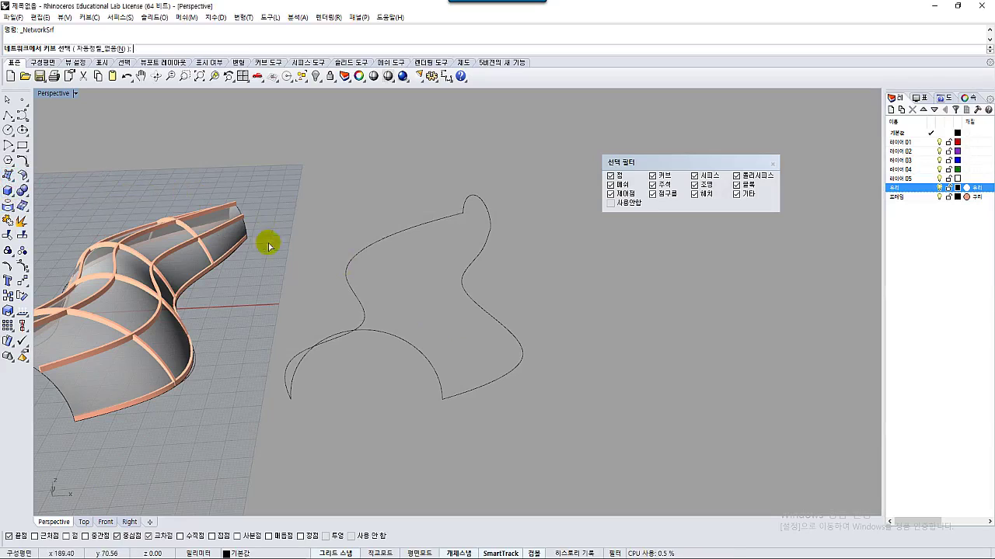
pyautogui.moveTo(272, 148); pyautogui.dragTo(556, 421)
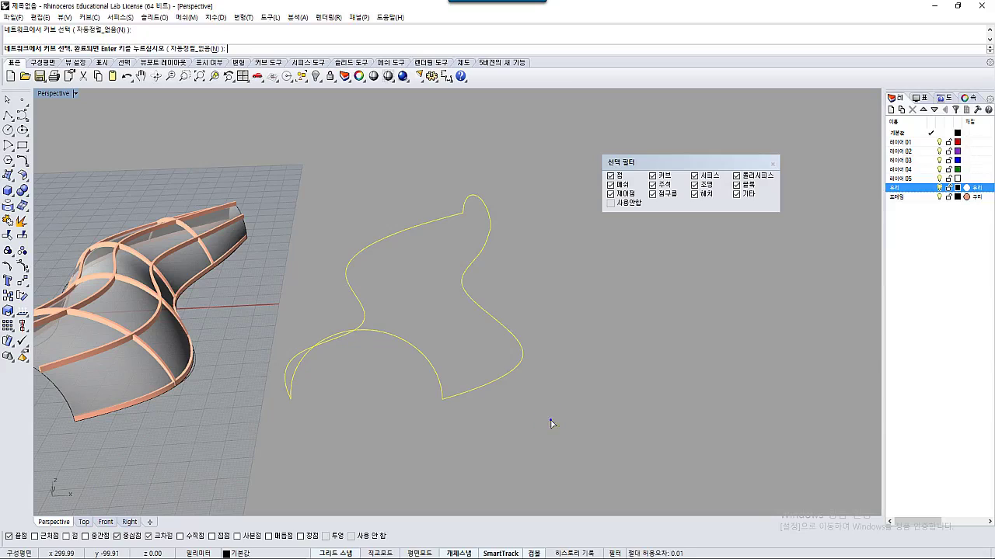
pyautogui.press('Return')
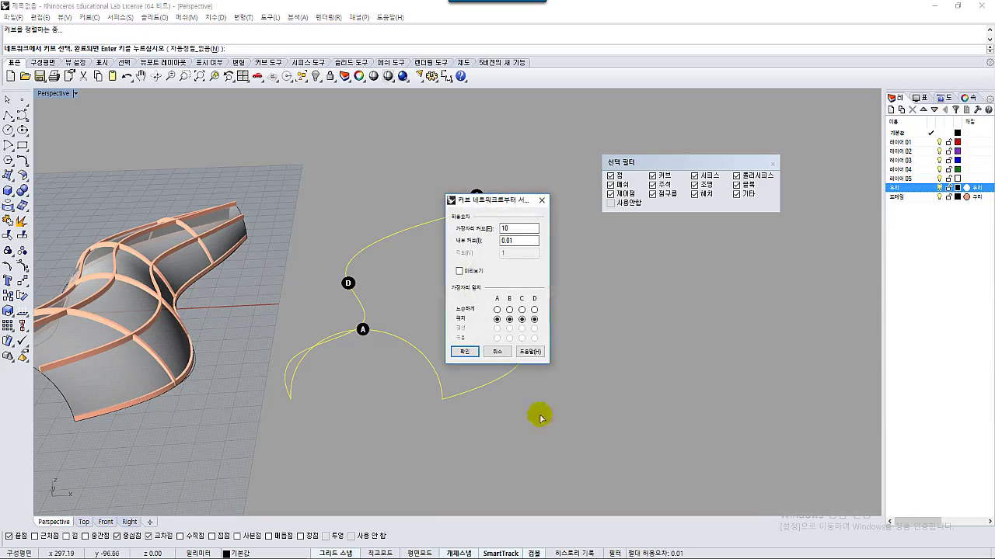
pyautogui.click(505, 228)
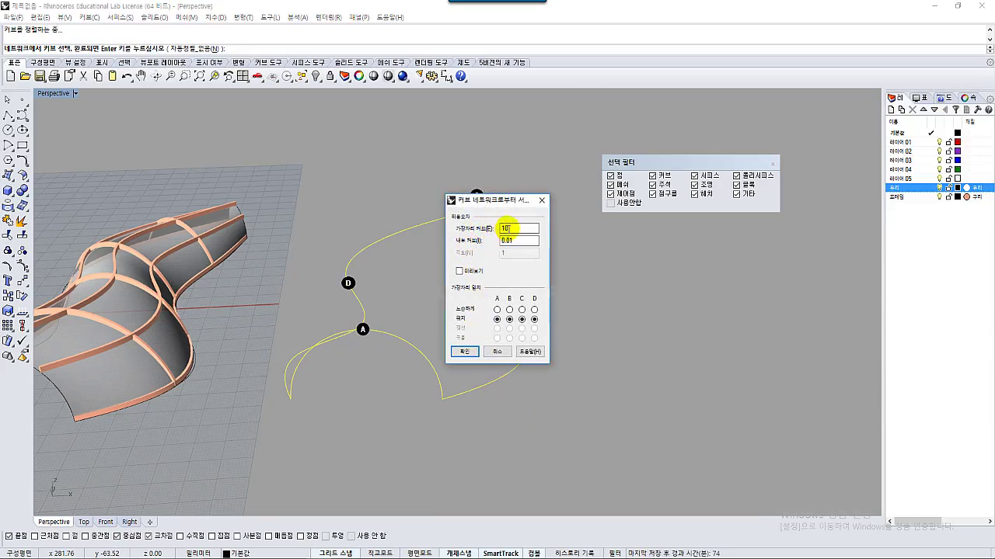
pyautogui.click(464, 351)
pyautogui.moveTo(547, 383); pyautogui.dragTo(458, 373, button='right')
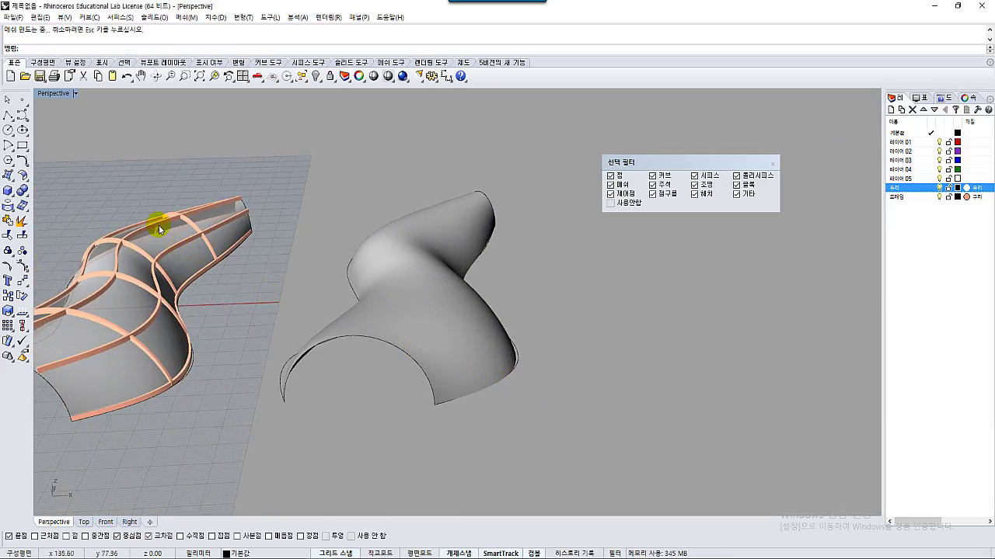
# Create the flat UV boundary curve of the third network surface.
pyautogui.click(10, 206)
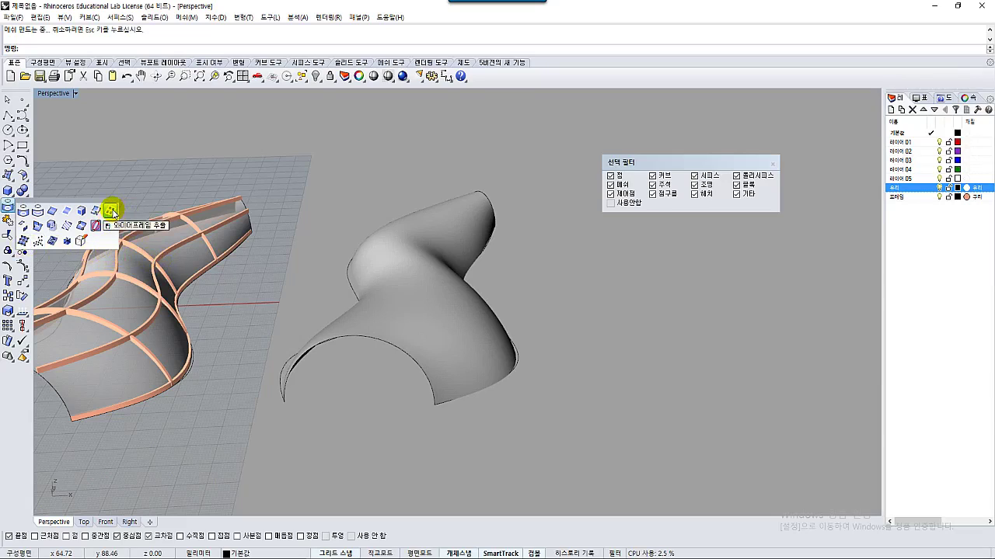
pyautogui.click(52, 242)
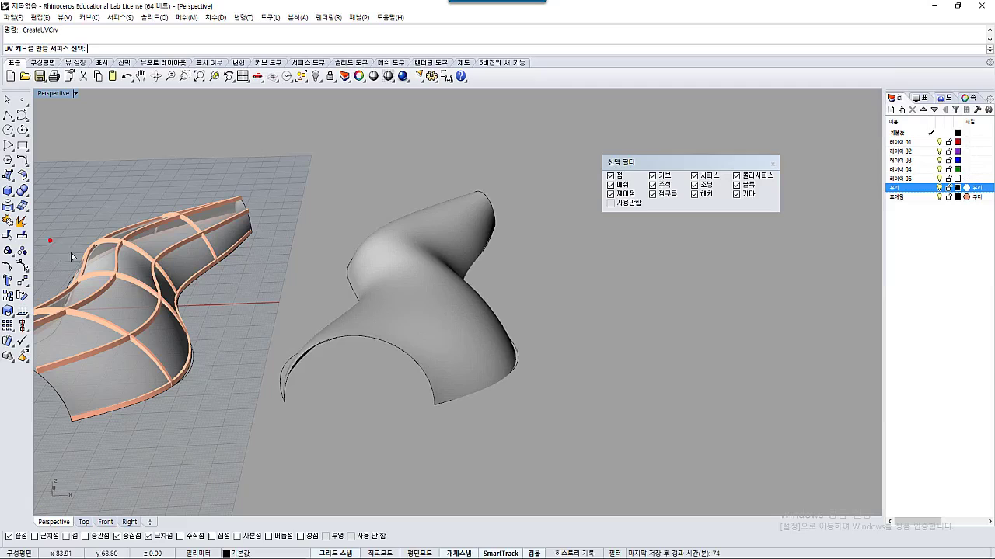
pyautogui.click(439, 314)
pyautogui.rightClick(323, 284)
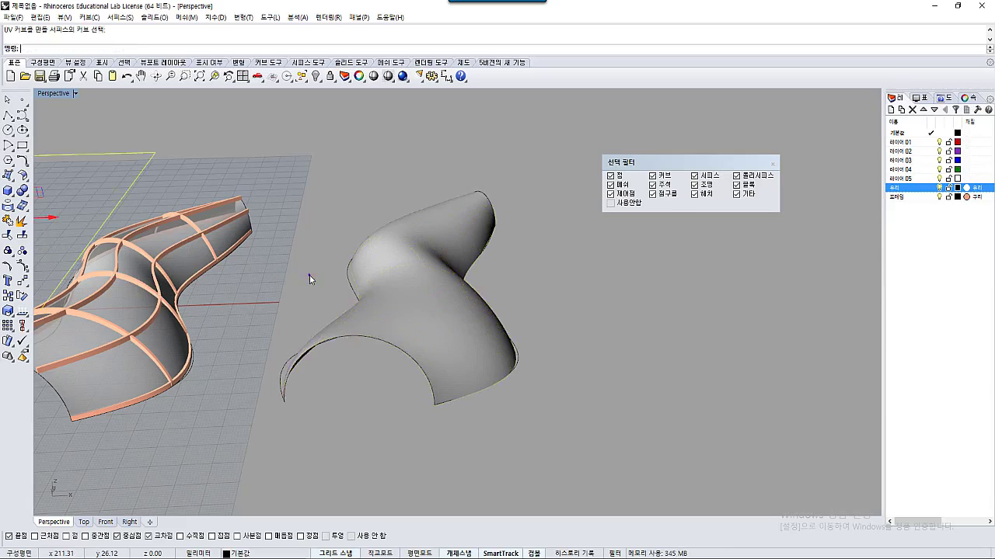
# Move the flat UV rectangle to the empty area beside the third surface and close the selection filter.
pyautogui.scroll(-3, 262, 288)
pyautogui.moveTo(120, 239); pyautogui.dragTo(555, 303)
pyautogui.moveTo(553, 318); pyautogui.dragTo(391, 433, button='right')
pyautogui.click(507, 355)
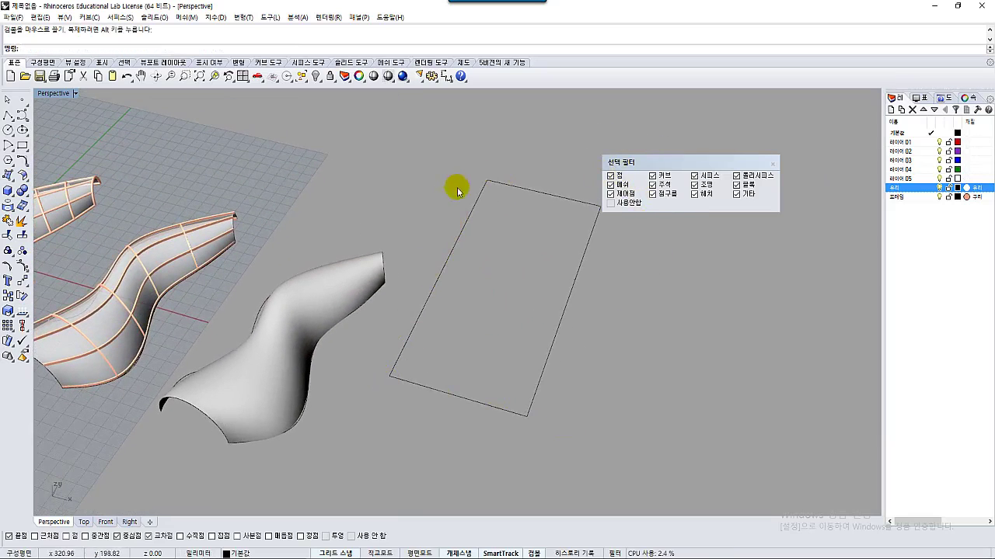
pyautogui.click(772, 163)
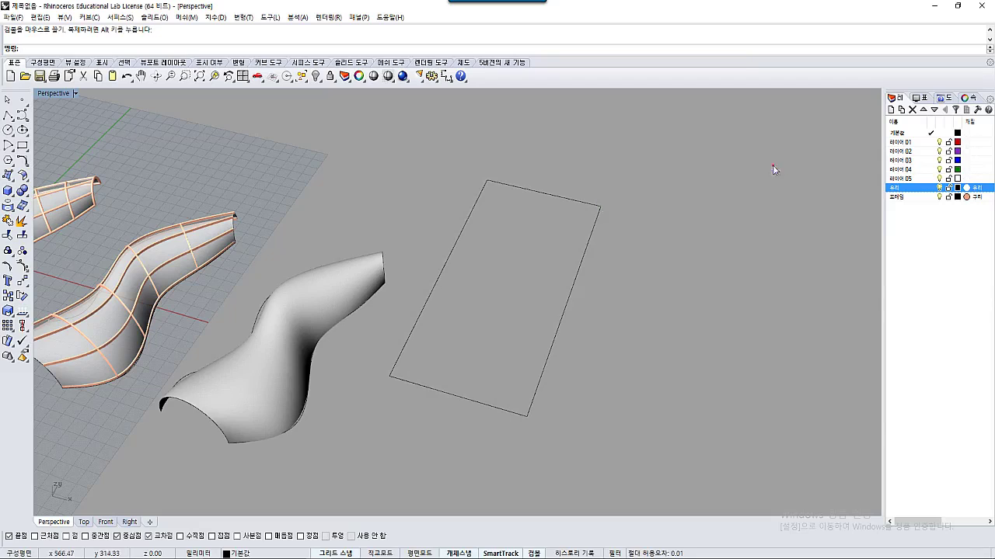
# Hatch the flat UV rectangle with the 그리드60 pattern at a pattern scale of 150.
pyautogui.moveTo(544, 160); pyautogui.dragTo(515, 227, button='right')
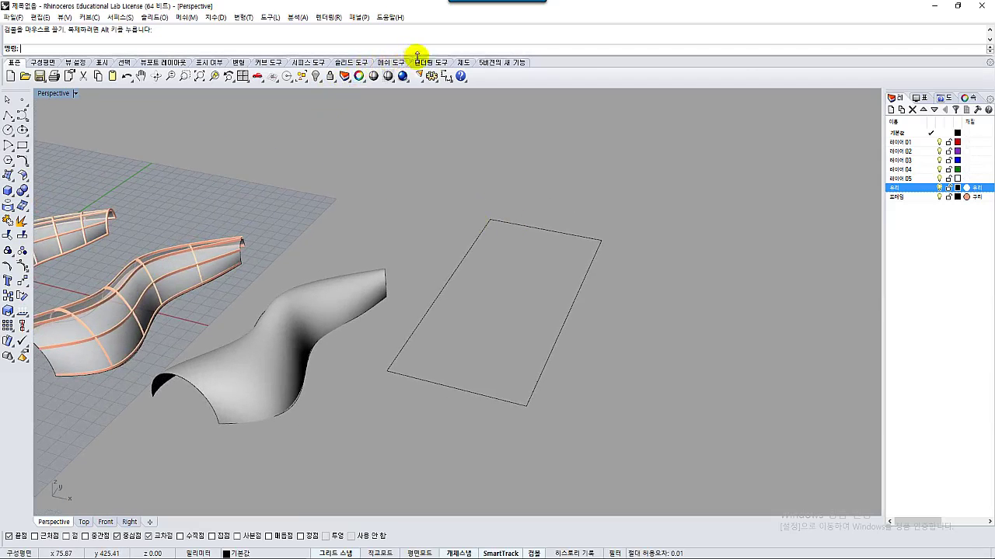
pyautogui.click(464, 62)
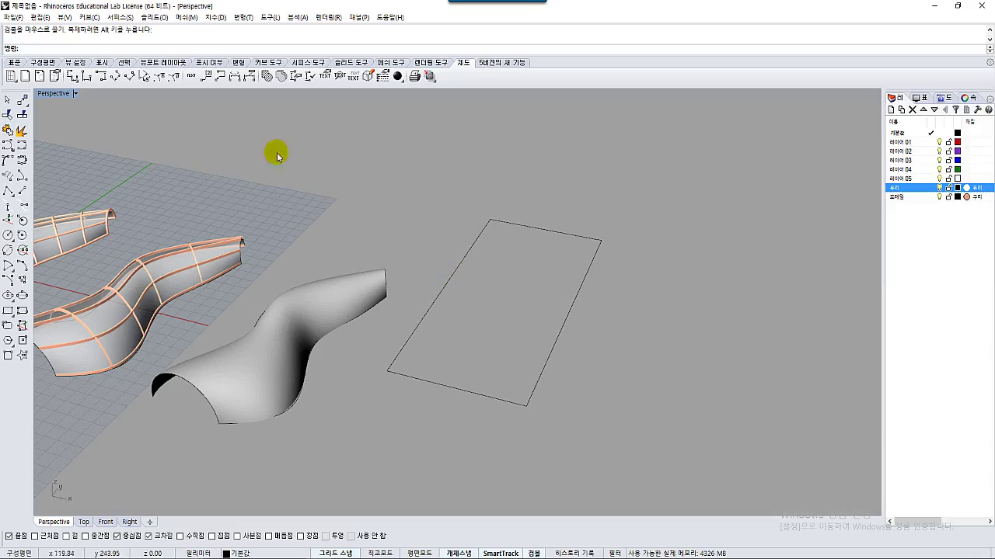
pyautogui.click(266, 76)
pyautogui.click(436, 293)
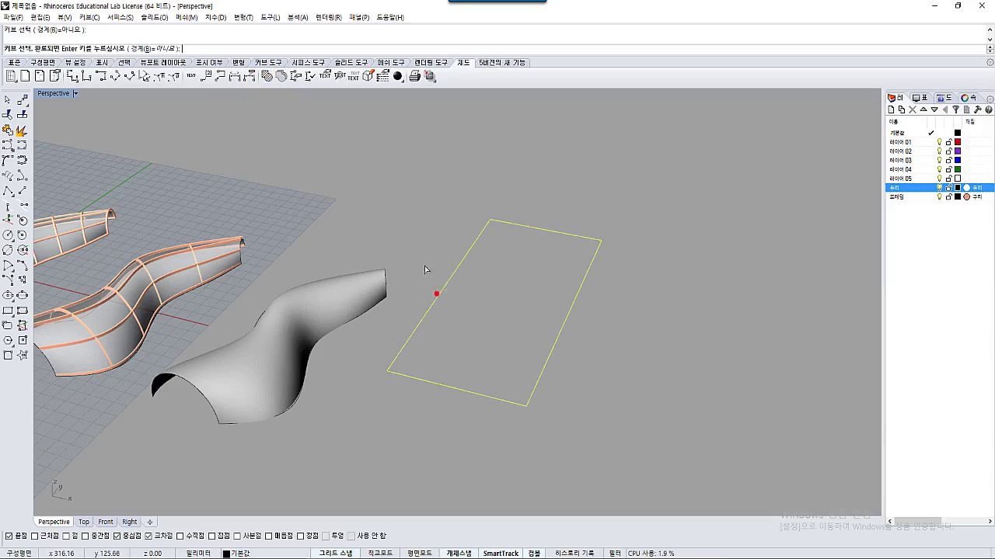
pyautogui.press('Return')
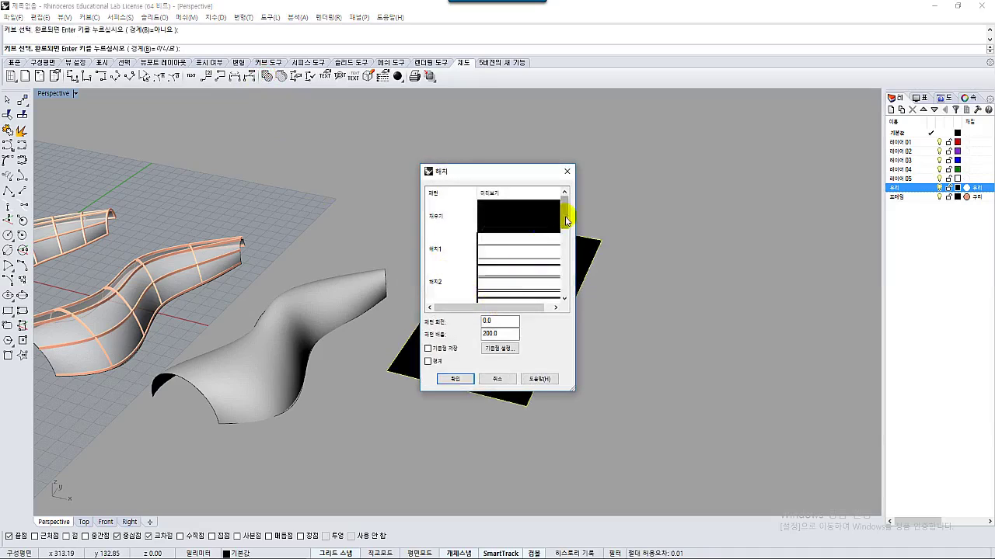
pyautogui.moveTo(564, 217)
pyautogui.mouseDown()
pyautogui.moveTo(560, 291)
pyautogui.moveTo(558, 257)
pyautogui.mouseUp()
pyautogui.click(482, 262)
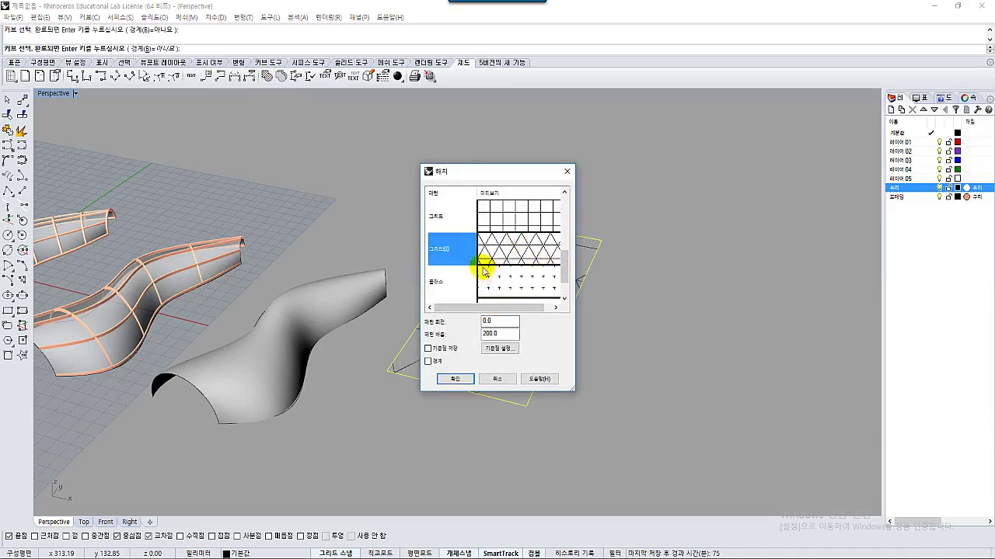
pyautogui.moveTo(486, 171); pyautogui.dragTo(608, 163)
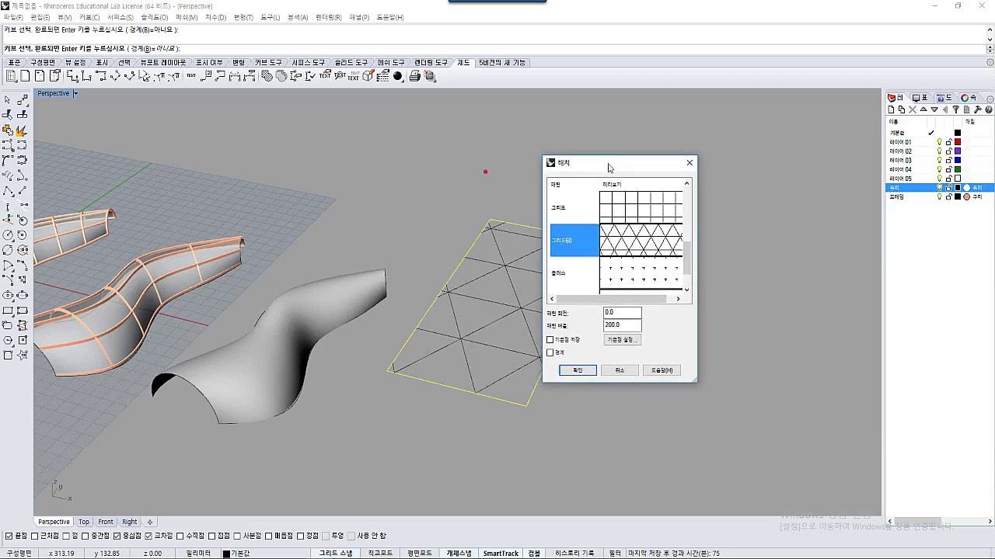
pyautogui.doubleClick(621, 325)
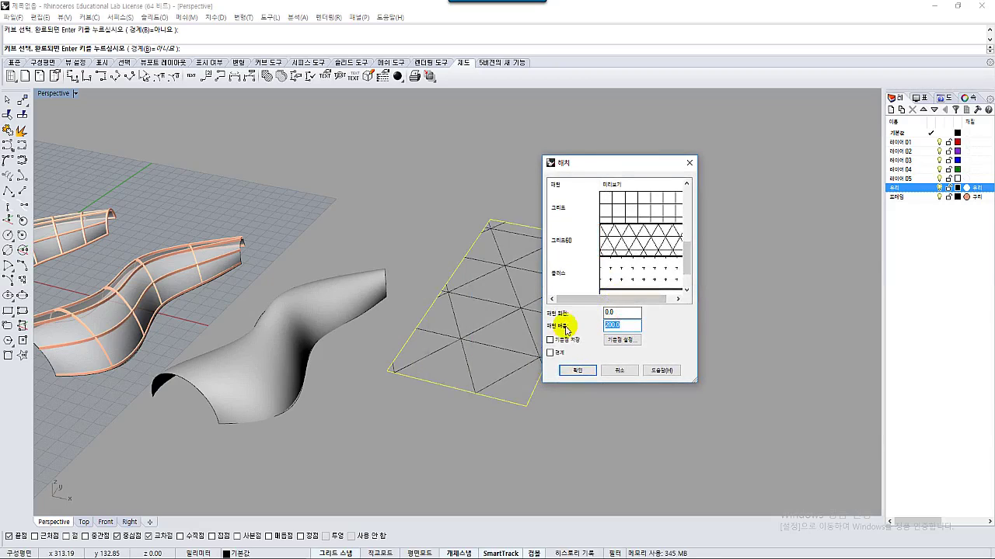
pyautogui.write('150')
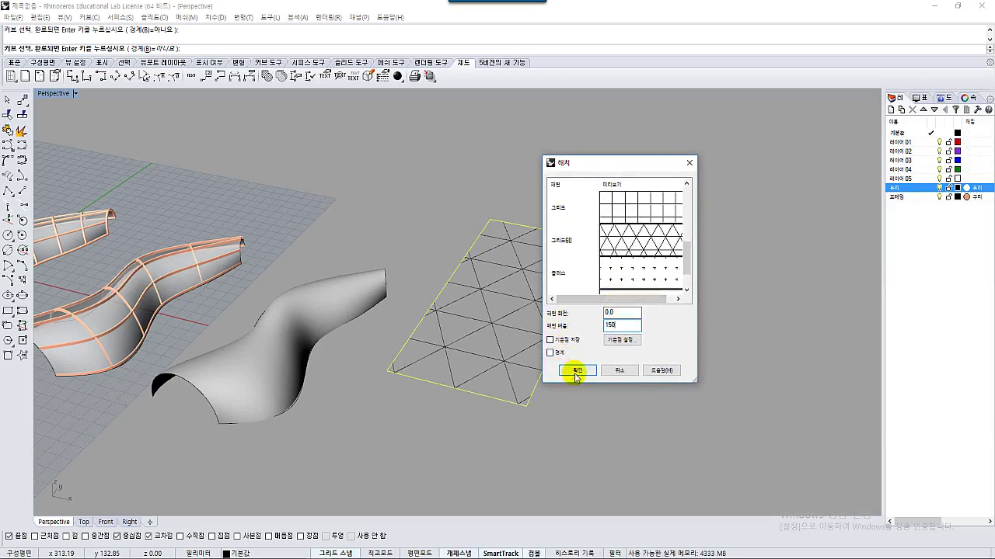
pyautogui.click(577, 370)
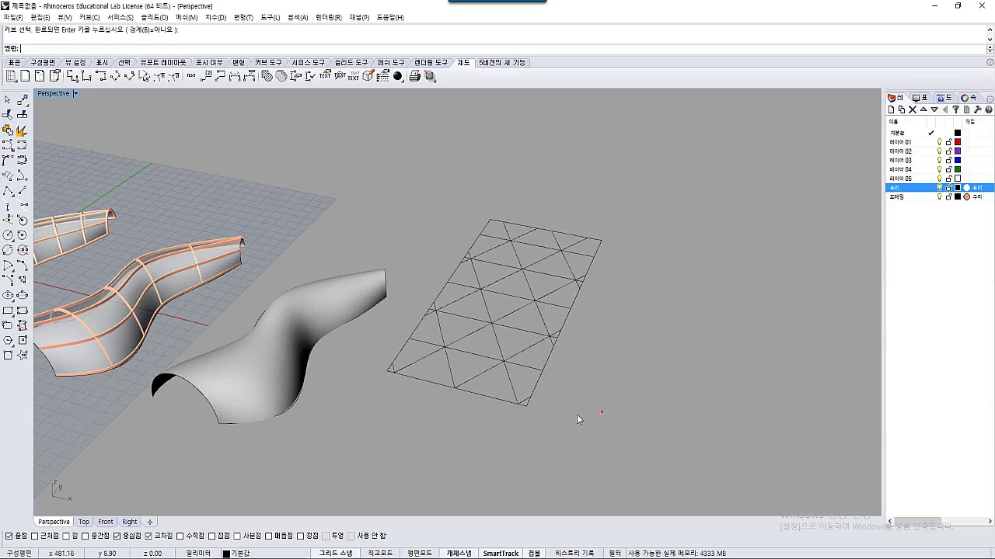
# Delete the rectangle outline around the triangular hatch and explode the hatch into separate lines.
pyautogui.click(501, 404)
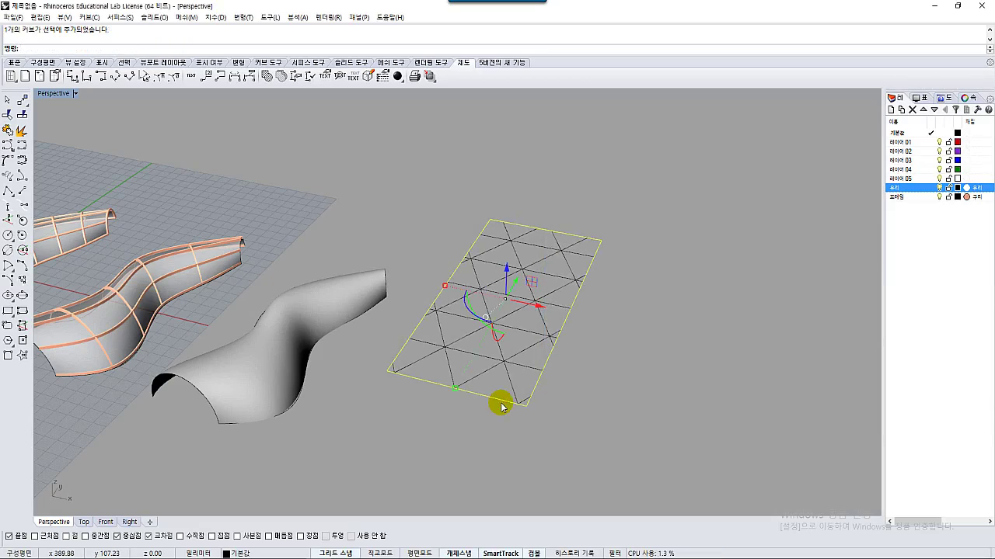
pyautogui.press('Delete')
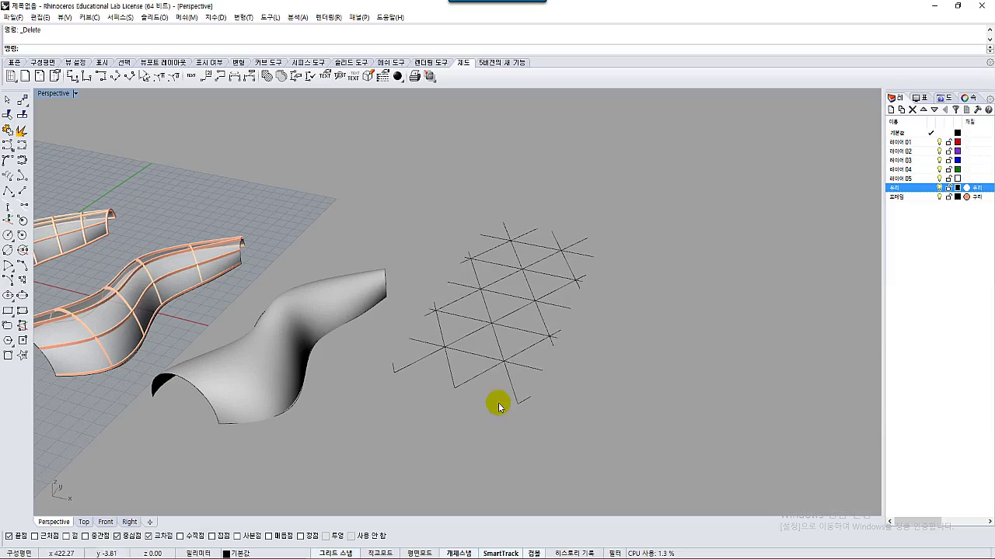
pyautogui.click(505, 357)
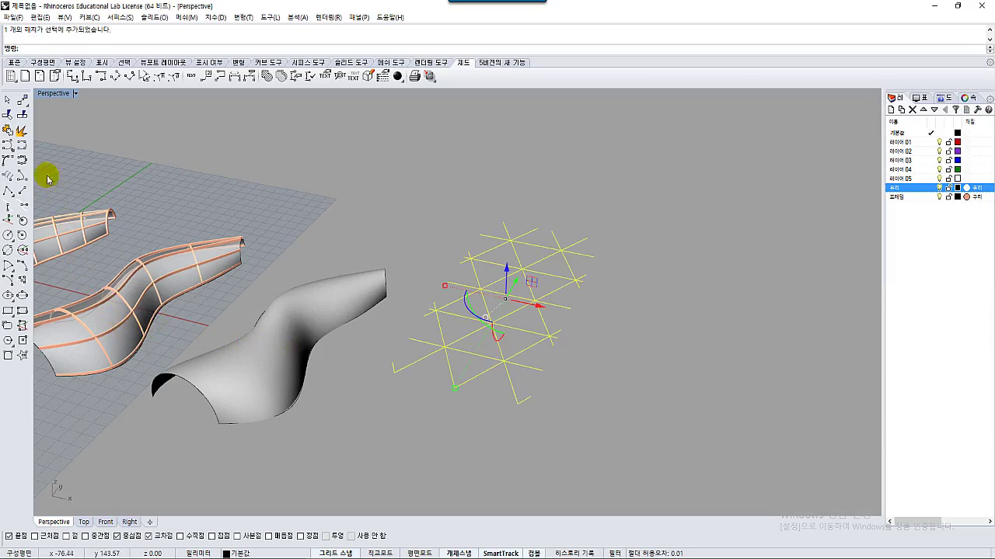
pyautogui.click(21, 131)
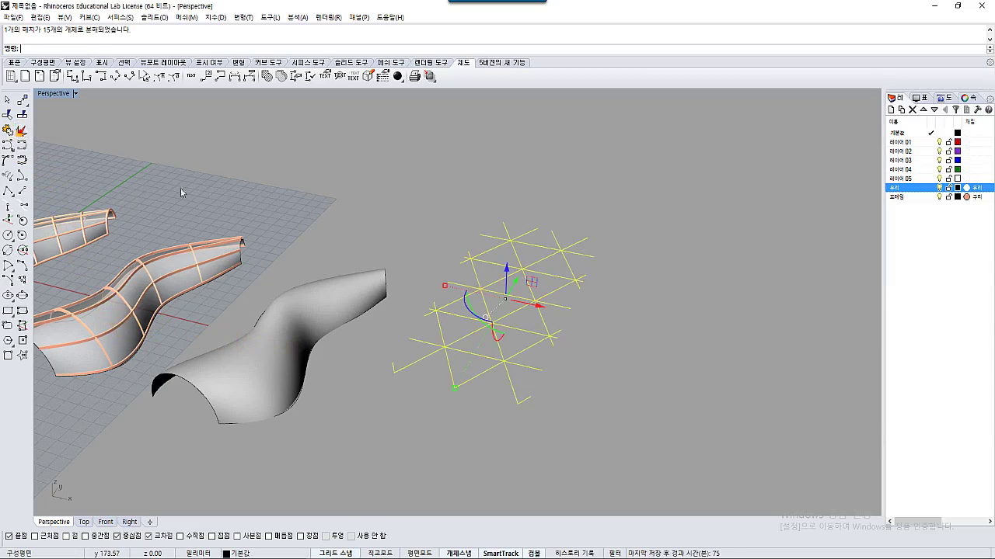
pyautogui.click(392, 231)
pyautogui.moveTo(395, 222)
pyautogui.mouseDown(button='right')
pyautogui.moveTo(394, 256)
pyautogui.moveTo(472, 257)
pyautogui.moveTo(464, 288)
pyautogui.mouseUp(button='right')
# Apply the flat triangular grid lines onto the third network surface as UV curves and check how they follow it.
pyautogui.click(14, 62)
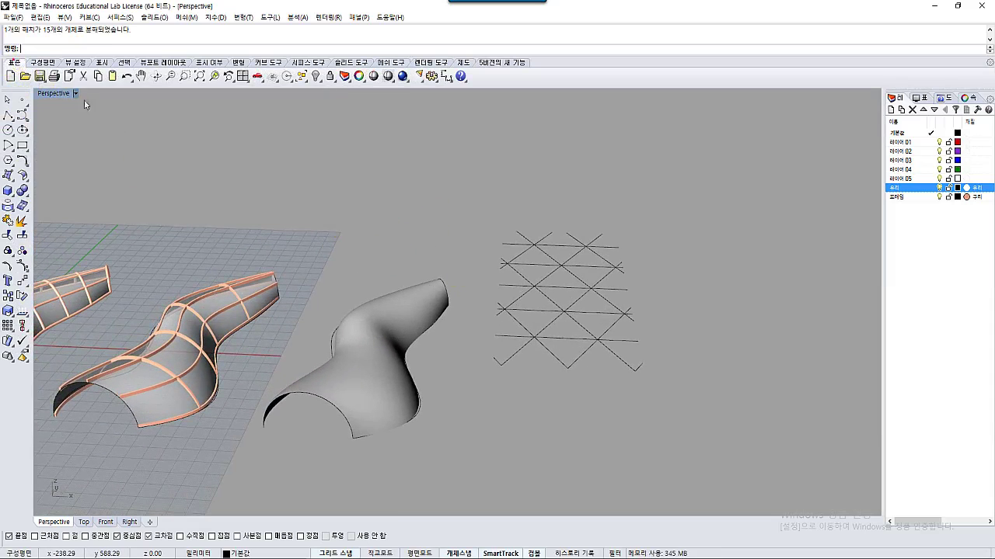
pyautogui.click(16, 215)
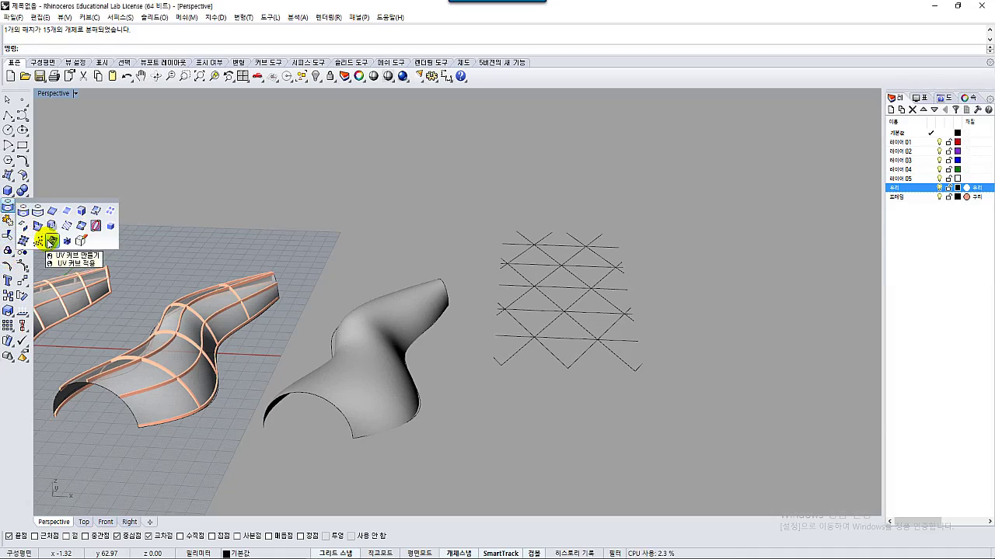
pyautogui.rightClick(50, 243)
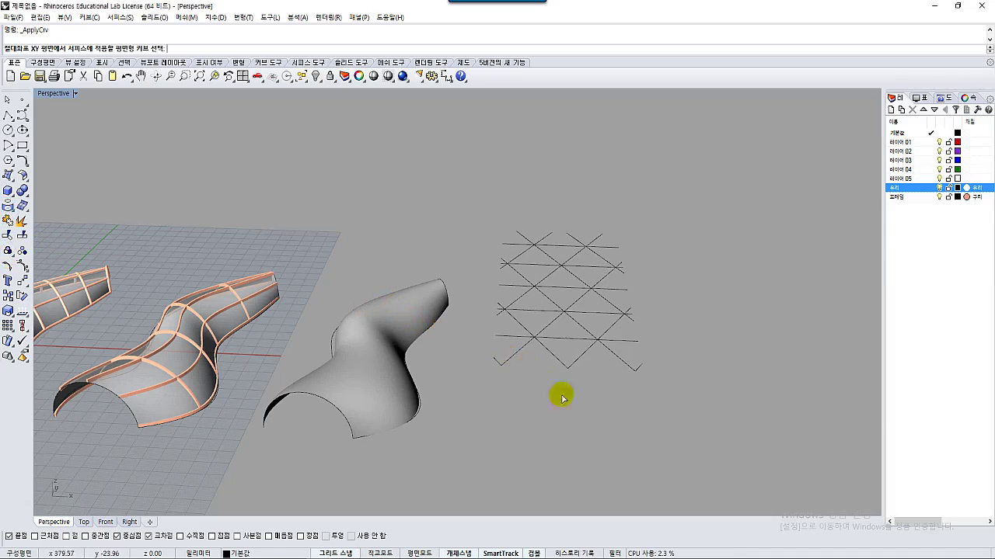
pyautogui.moveTo(495, 247); pyautogui.dragTo(495, 247)
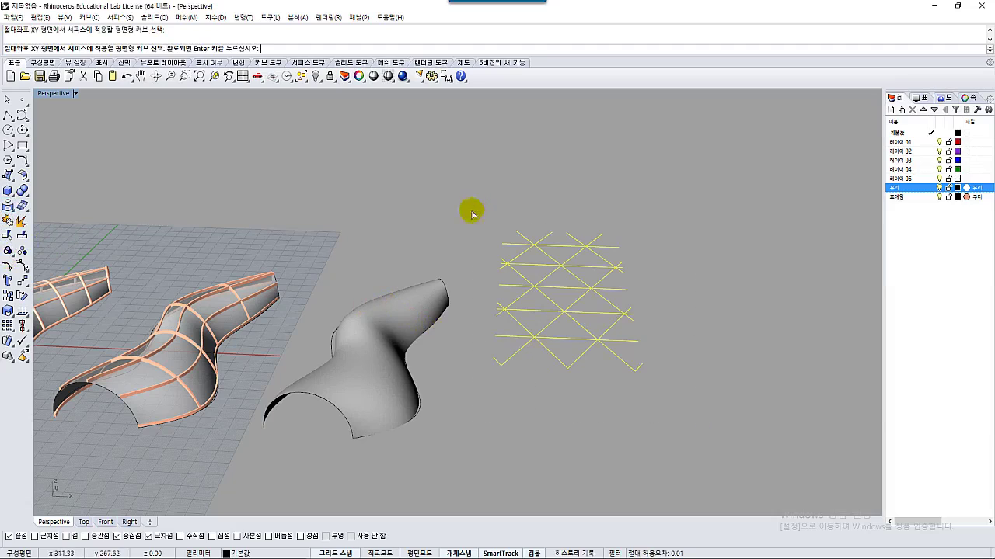
pyautogui.rightClick(437, 237)
pyautogui.click(377, 384)
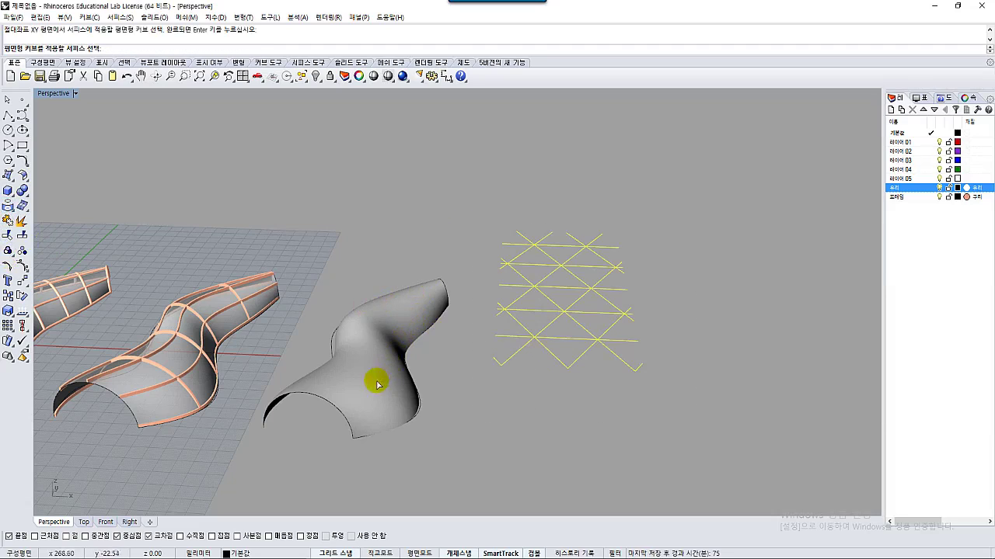
pyautogui.moveTo(371, 387); pyautogui.dragTo(424, 424, button='right')
pyautogui.scroll(2, 403, 404)
pyautogui.moveTo(350, 371)
pyautogui.mouseDown(button='right')
pyautogui.moveTo(287, 342)
pyautogui.moveTo(352, 363)
pyautogui.mouseUp(button='right')
pyautogui.moveTo(283, 374); pyautogui.dragTo(392, 400, button='right')
pyautogui.scroll(2, 391, 399)
pyautogui.scroll(-2, 392, 400)
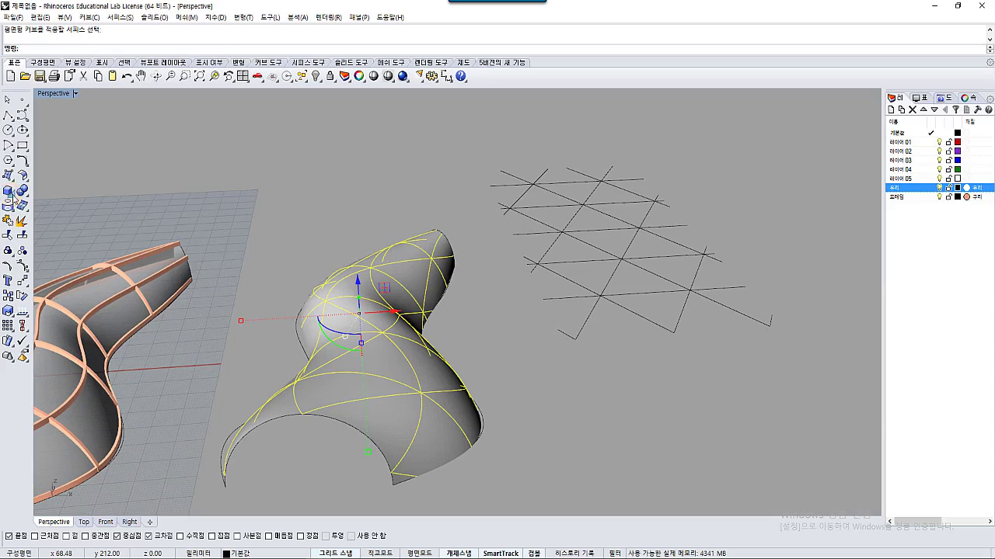
# Extrude the triangular grid curves on the third surface straight by a distance of 2, without making solids.
pyautogui.click(8, 190)
pyautogui.click(7, 205)
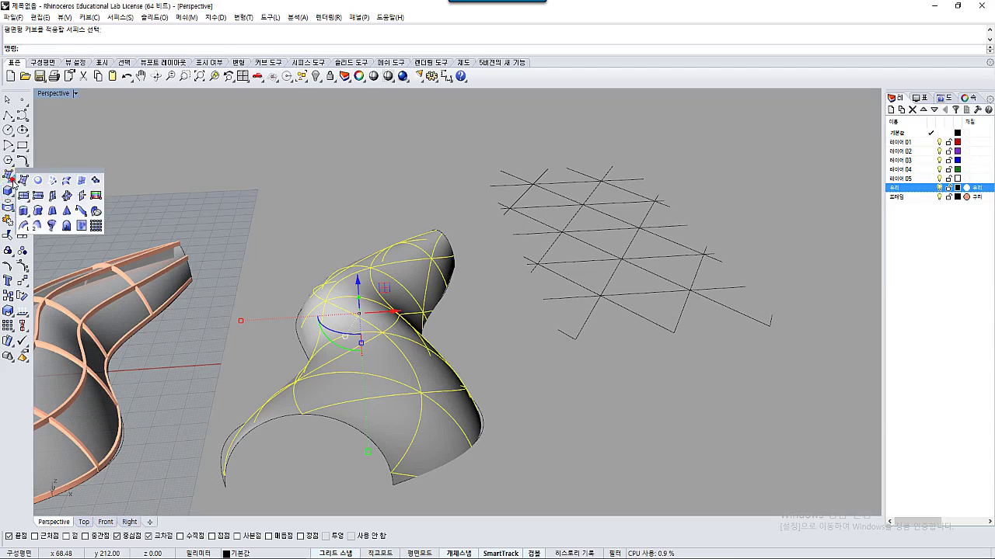
pyautogui.click(23, 211)
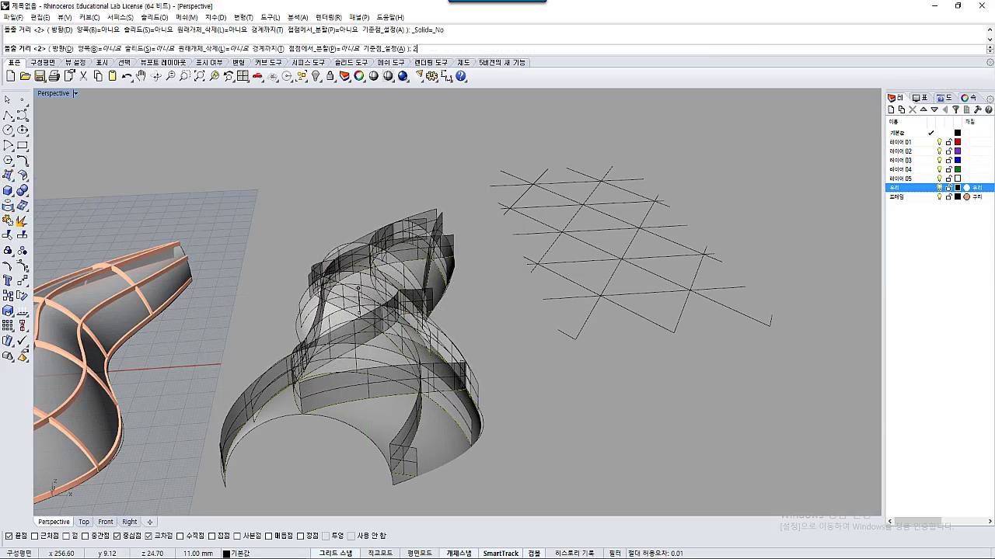
pyautogui.write('2')
pyautogui.press('Return')
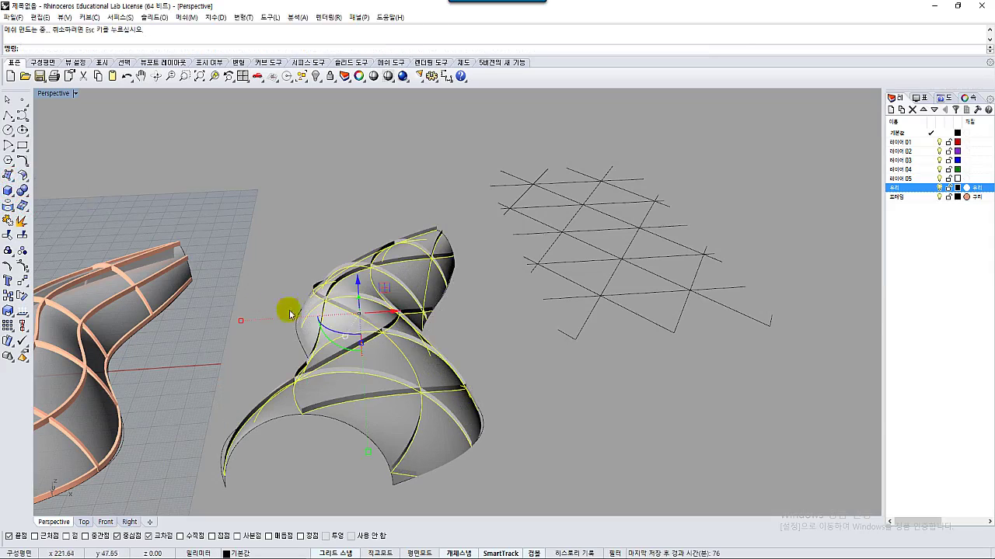
# Restrict selection to surfaces and select the extruded triangular strips on the third structure, leaving out its base surface.
pyautogui.moveTo(288, 311); pyautogui.dragTo(314, 323, button='right')
pyautogui.scroll(3, 342, 337)
pyautogui.click(557, 366)
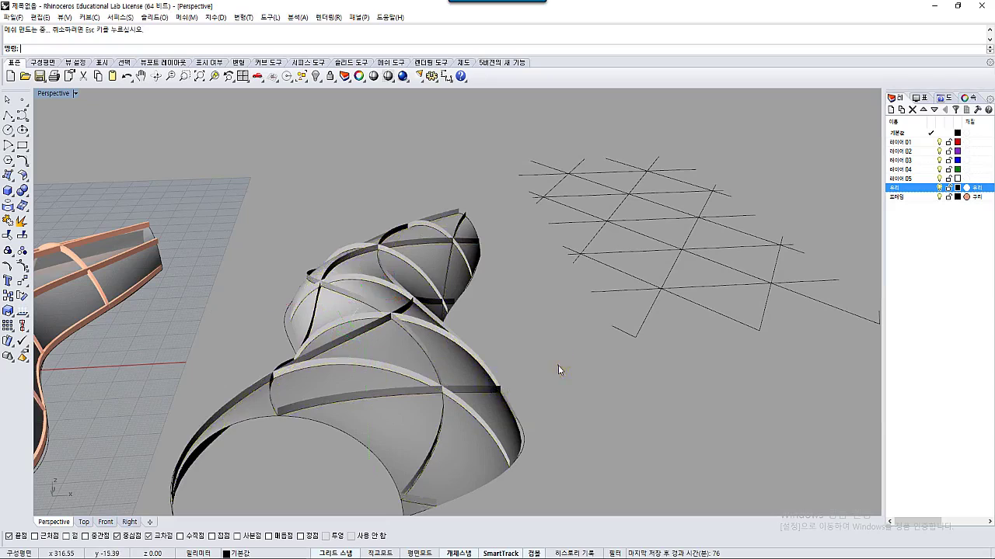
pyautogui.scroll(-4, 527, 350)
pyautogui.moveTo(527, 349); pyautogui.dragTo(539, 362, button='right')
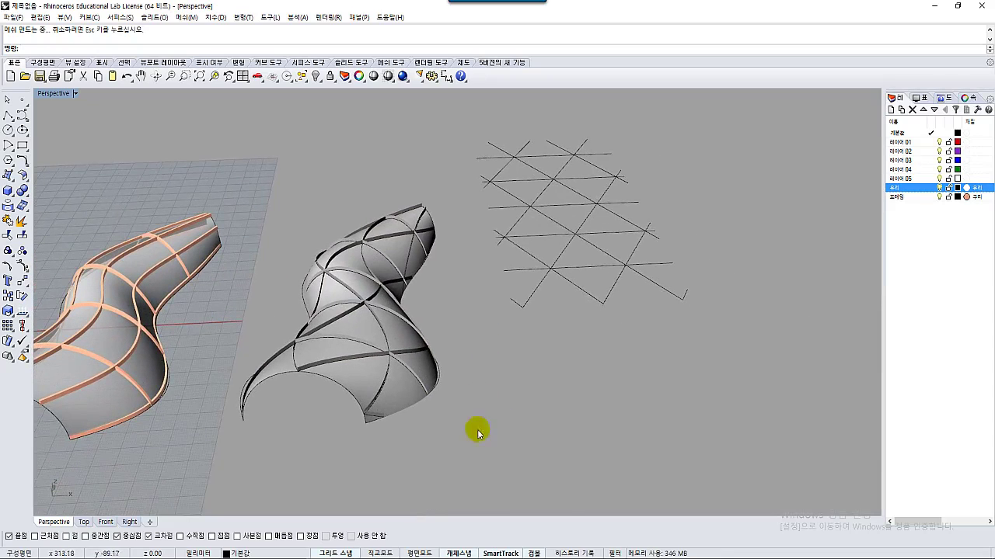
pyautogui.click(614, 553)
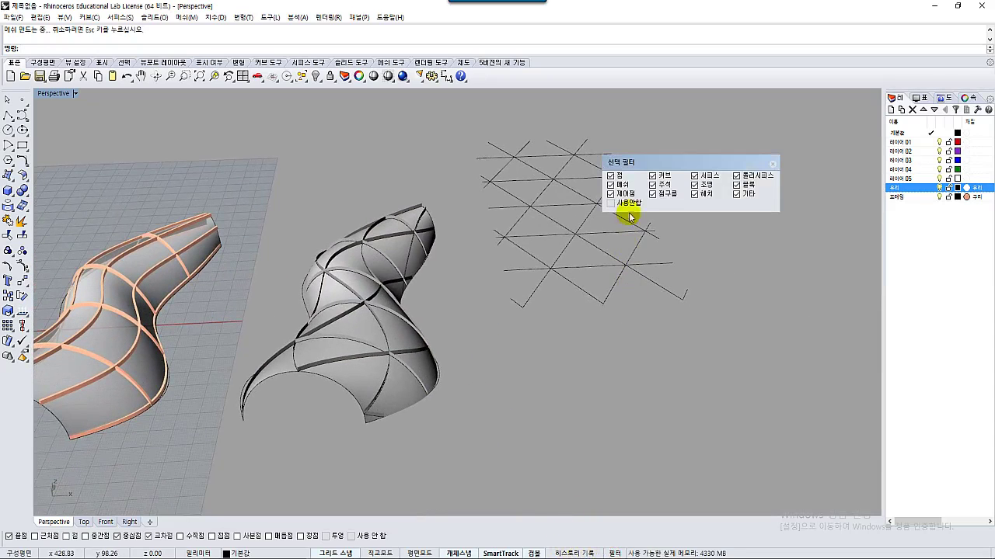
pyautogui.click(695, 175)
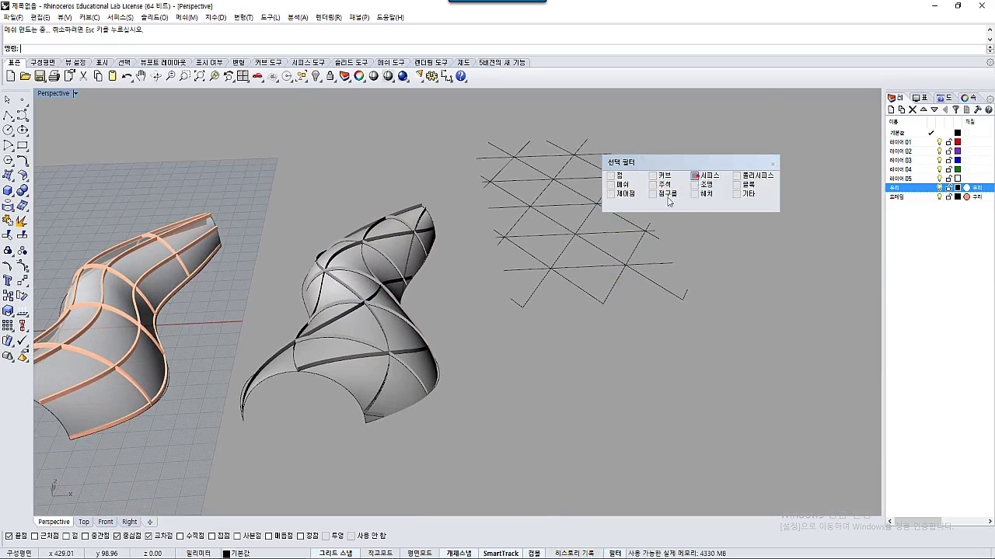
pyautogui.moveTo(227, 173); pyautogui.dragTo(448, 444)
pyautogui.keyDown('ctrl'); pyautogui.click(396, 398); pyautogui.keyUp('ctrl')
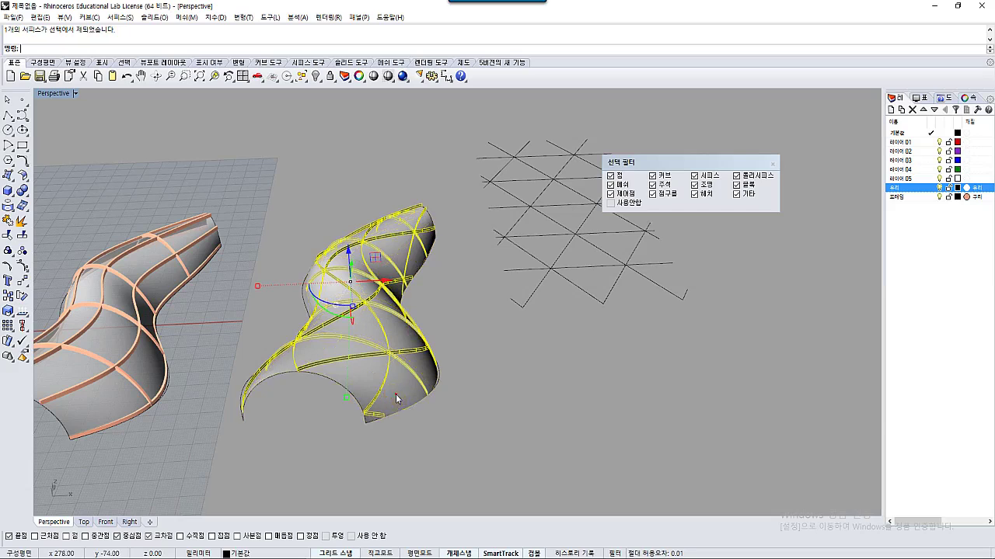
# Offset the selected triangular strip surfaces into solids with a distance of 2.
pyautogui.moveTo(447, 420); pyautogui.dragTo(443, 411, button='right')
pyautogui.scroll(2, 373, 317)
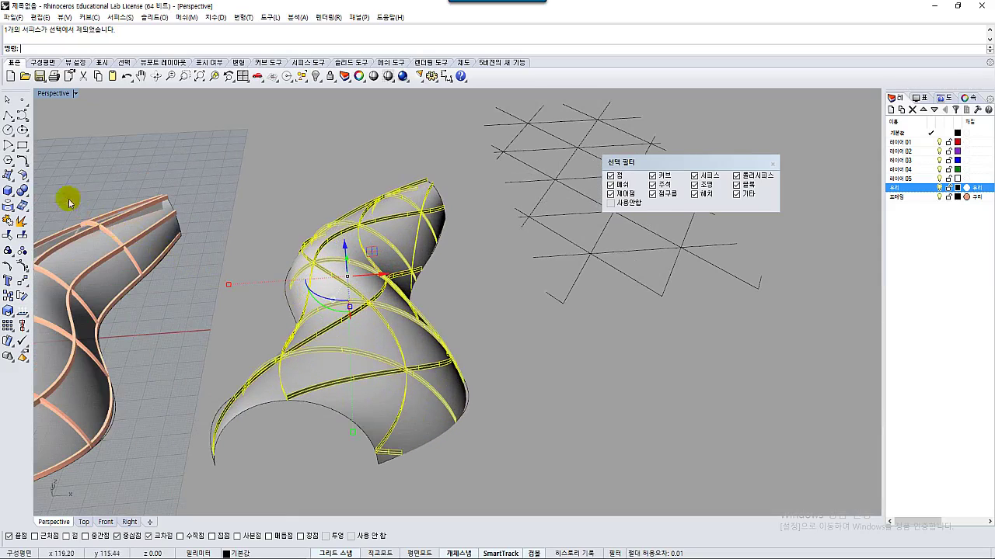
pyautogui.click(26, 178)
pyautogui.click(51, 190)
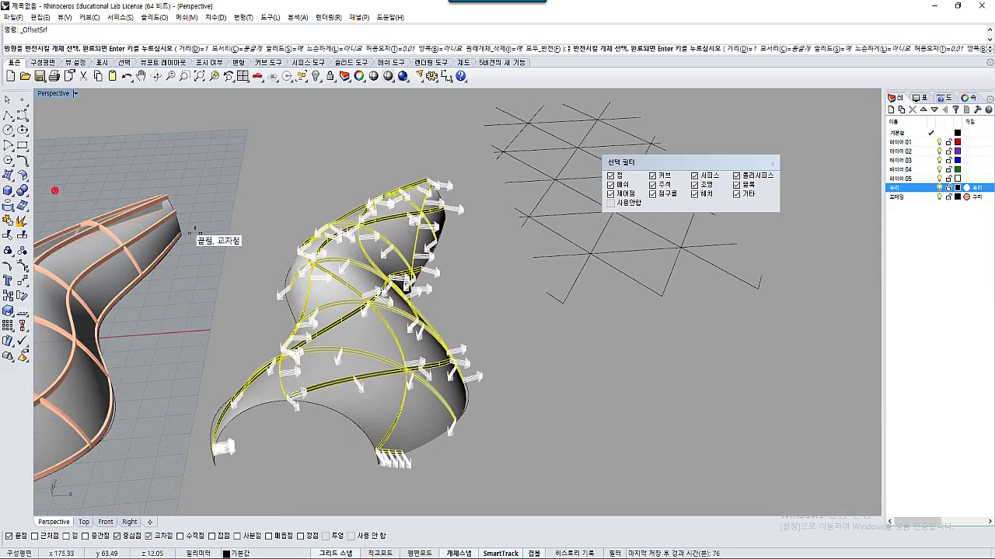
pyautogui.click(198, 50)
pyautogui.write('2')
pyautogui.press('Return')
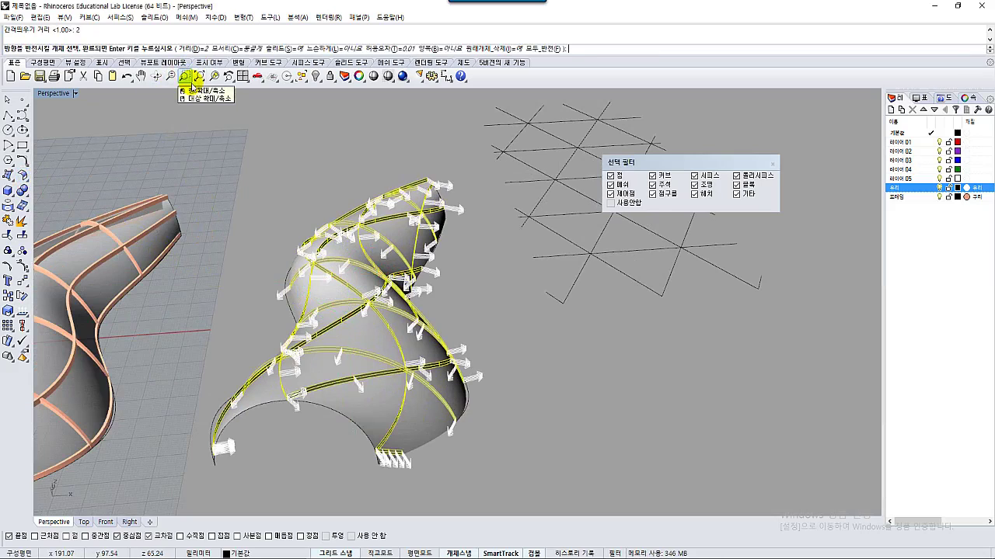
pyautogui.press('Return')
pyautogui.click(241, 273)
# Assign the third structure's base surface to the 유리 layer.
pyautogui.moveTo(240, 274); pyautogui.dragTo(359, 260, button='right')
pyautogui.scroll(4, 373, 304)
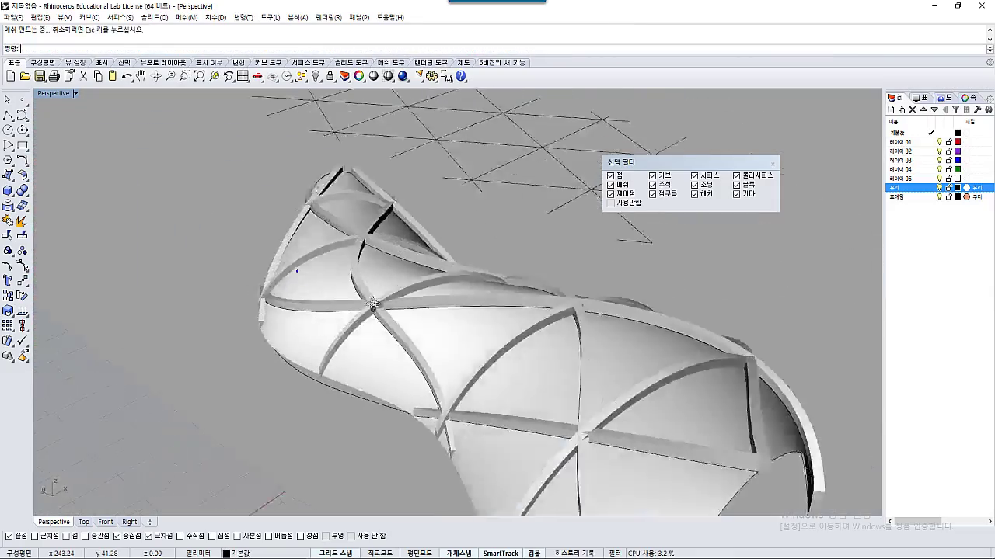
pyautogui.moveTo(373, 304); pyautogui.dragTo(272, 330, button='right')
pyautogui.scroll(-5, 430, 349)
pyautogui.scroll(-2, 342, 334)
pyautogui.moveTo(358, 349); pyautogui.dragTo(366, 322, button='right')
pyautogui.scroll(2, 321, 334)
pyautogui.click(303, 361)
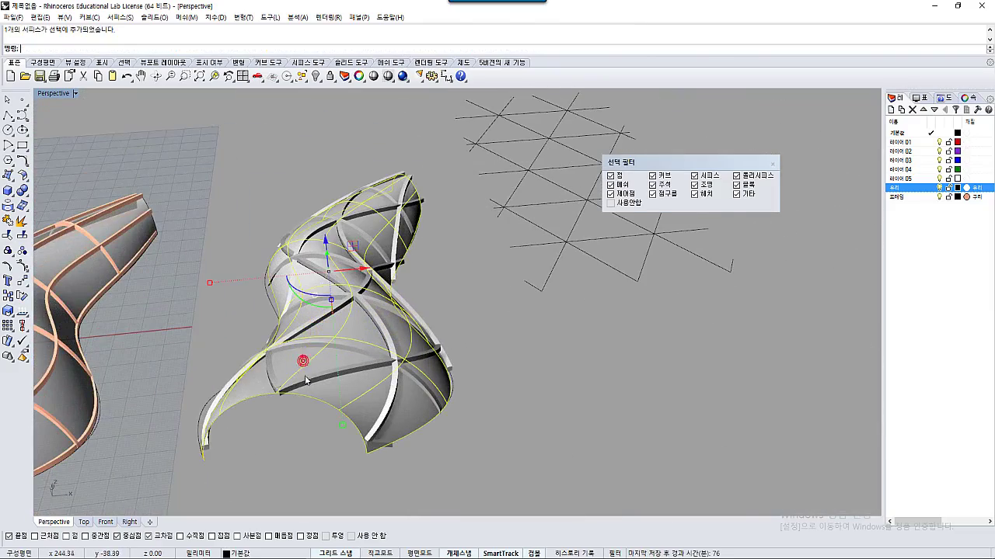
pyautogui.click(264, 553)
pyautogui.click(257, 532)
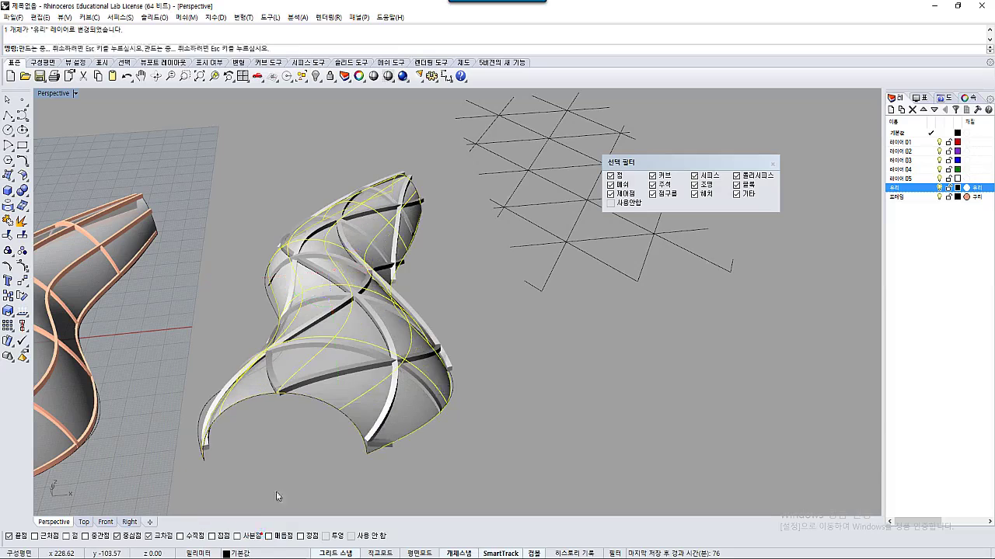
pyautogui.click(309, 455)
pyautogui.moveTo(303, 453); pyautogui.dragTo(377, 427, button='right')
# Restrict selection to polysurfaces and move the third structure's triangular frame members to the 프레임 layer.
pyautogui.click(334, 344)
pyautogui.click(301, 429)
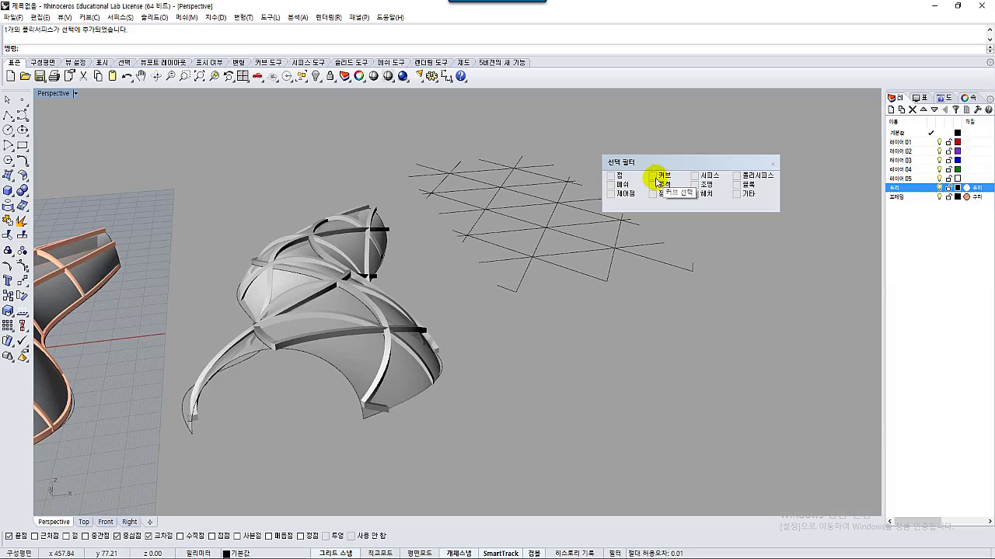
pyautogui.click(737, 175)
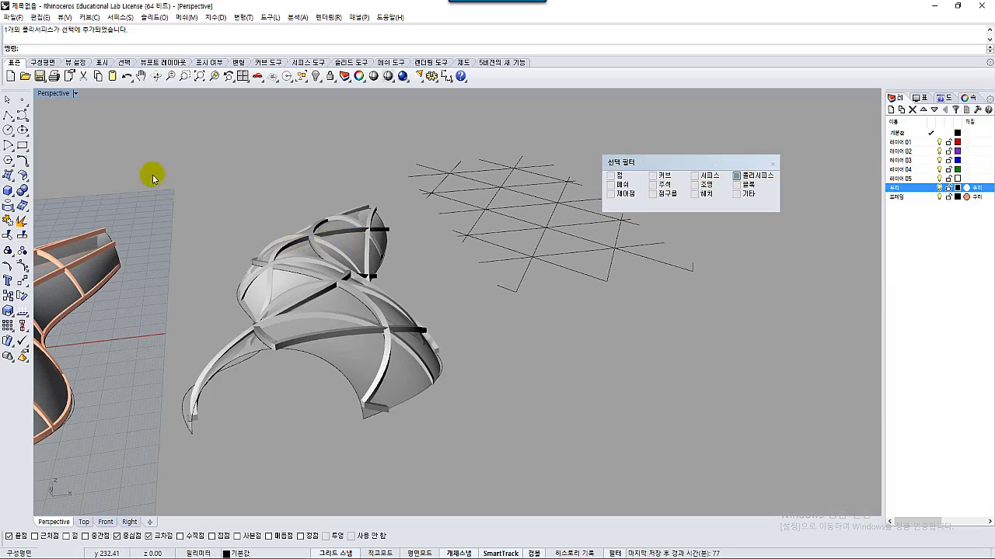
pyautogui.moveTo(150, 172); pyautogui.dragTo(446, 451)
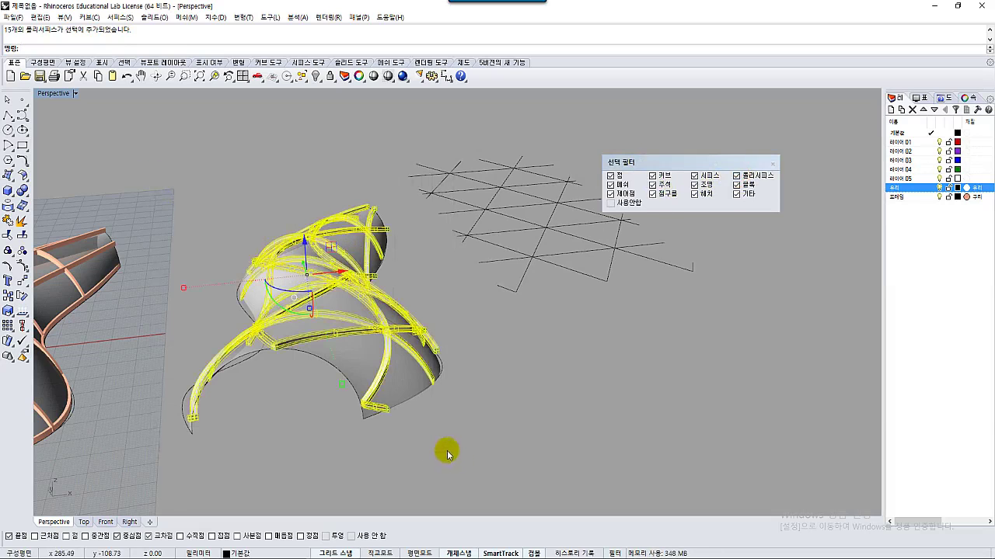
pyautogui.moveTo(446, 450); pyautogui.dragTo(403, 429, button='right')
pyautogui.moveTo(253, 320); pyautogui.dragTo(307, 350, button='right')
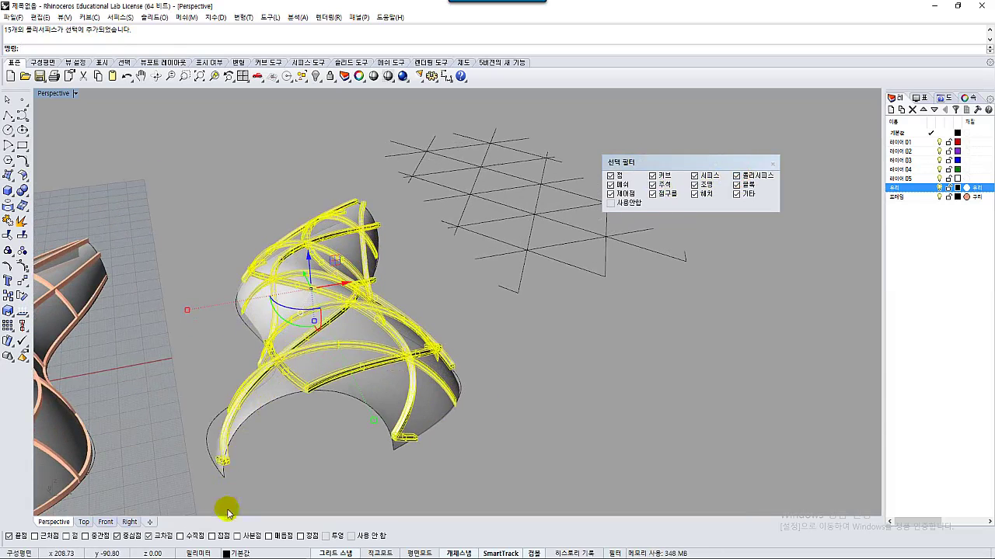
pyautogui.click(256, 552)
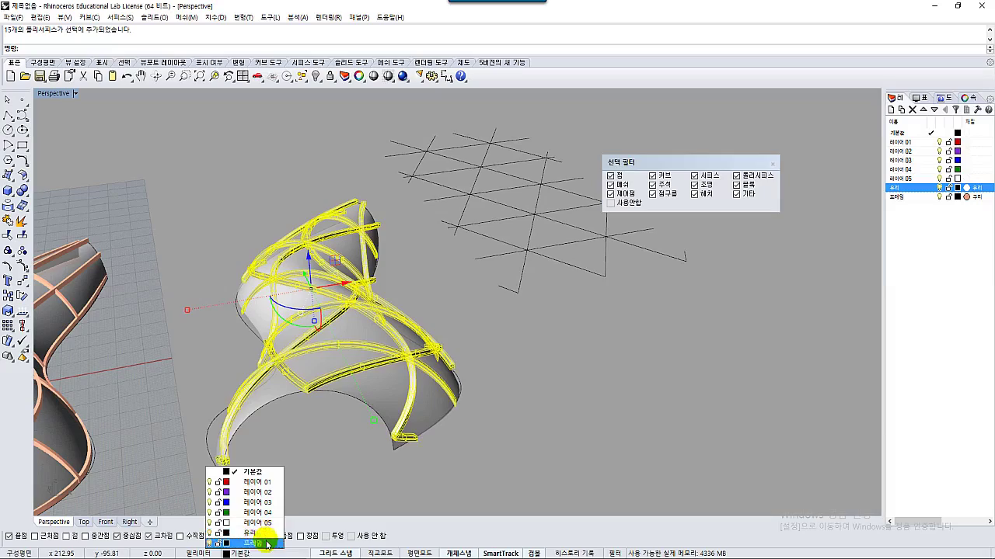
pyautogui.click(258, 538)
pyautogui.click(530, 407)
# Delete the flat triangular grid lines beside the third structure.
pyautogui.moveTo(528, 408); pyautogui.dragTo(313, 371, button='right')
pyautogui.keyDown('shift'); pyautogui.moveTo(313, 371); pyautogui.dragTo(553, 414, button='right'); pyautogui.keyUp('shift')
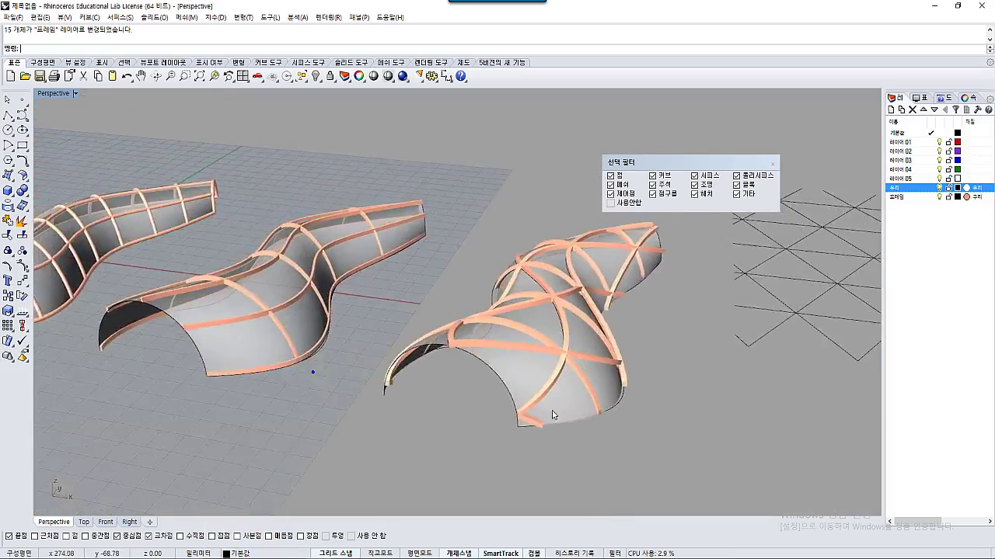
pyautogui.scroll(-4, 552, 415)
pyautogui.keyDown('shift'); pyautogui.moveTo(423, 399); pyautogui.dragTo(514, 409, button='right'); pyautogui.keyUp('shift')
pyautogui.scroll(2, 446, 417)
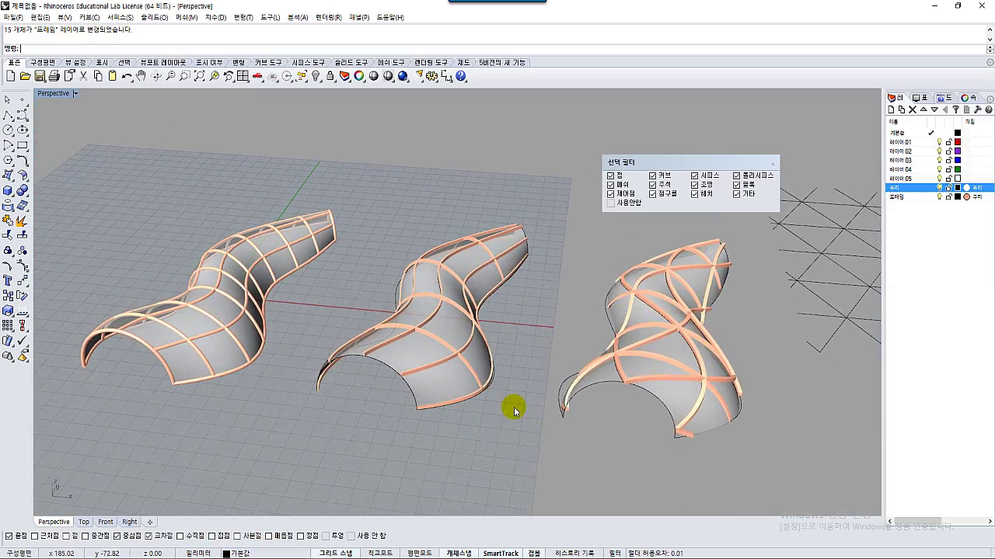
pyautogui.scroll(-5, 560, 314)
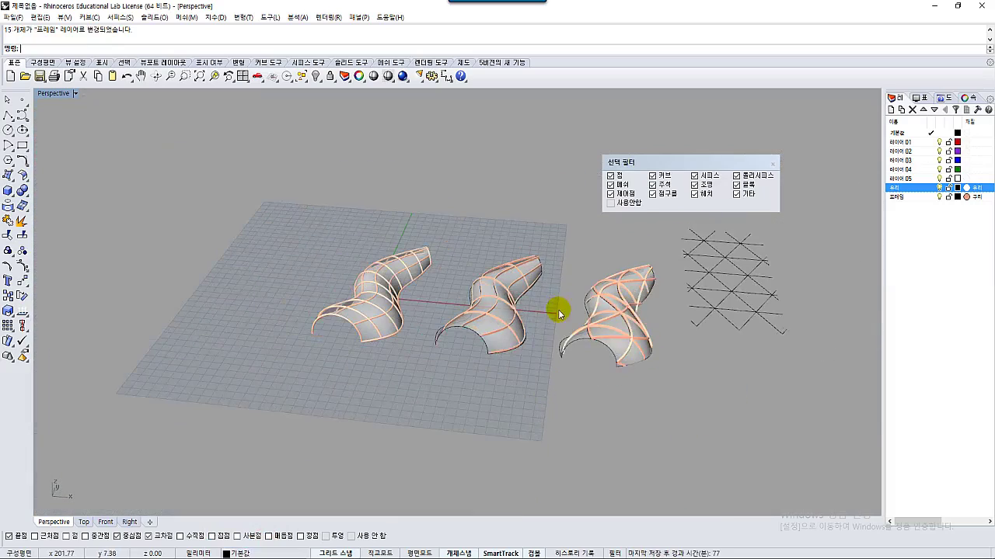
pyautogui.keyDown('shift'); pyautogui.moveTo(559, 314); pyautogui.dragTo(420, 314, button='right'); pyautogui.keyUp('shift')
pyautogui.moveTo(699, 364); pyautogui.dragTo(592, 325)
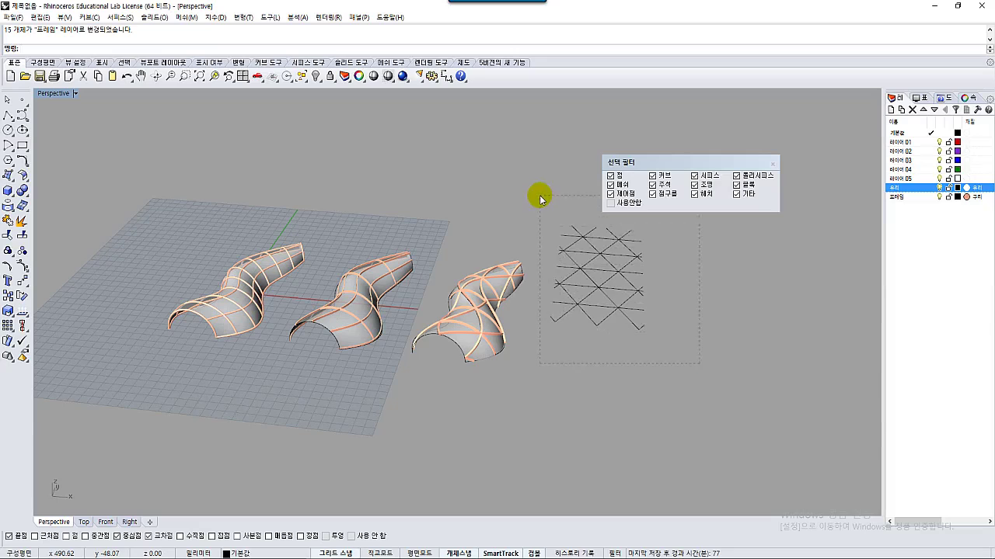
pyautogui.moveTo(540, 199); pyautogui.dragTo(540, 199)
pyautogui.press('Delete')
# Examine the three finished glass and copper frame structures from several angles and compare their grid patterns.
pyautogui.scroll(5, 264, 291)
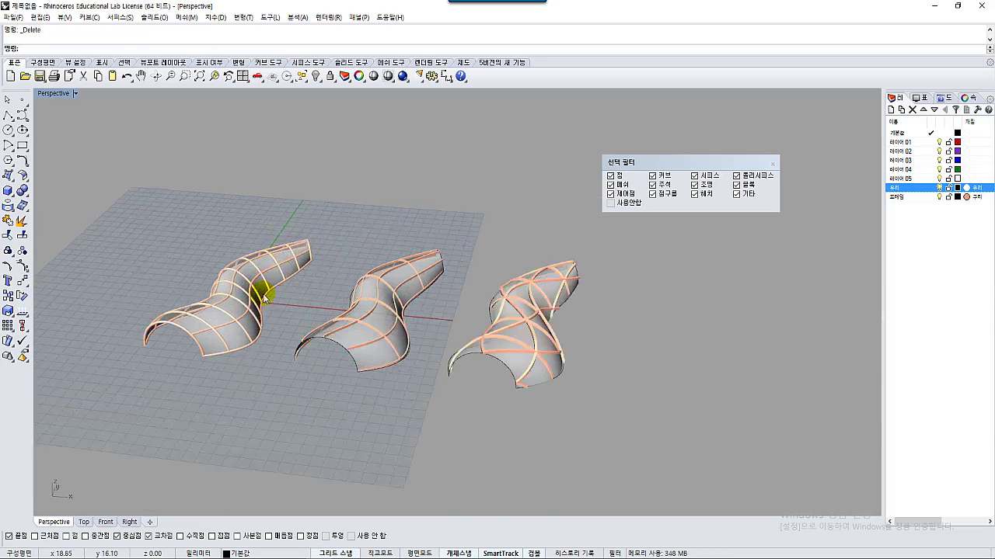
pyautogui.click(7, 206)
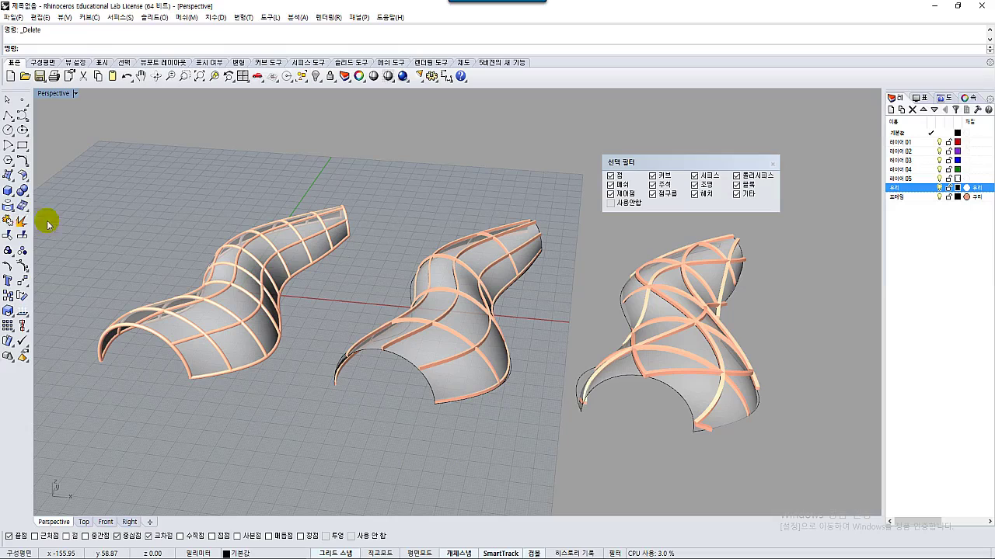
pyautogui.click(9, 207)
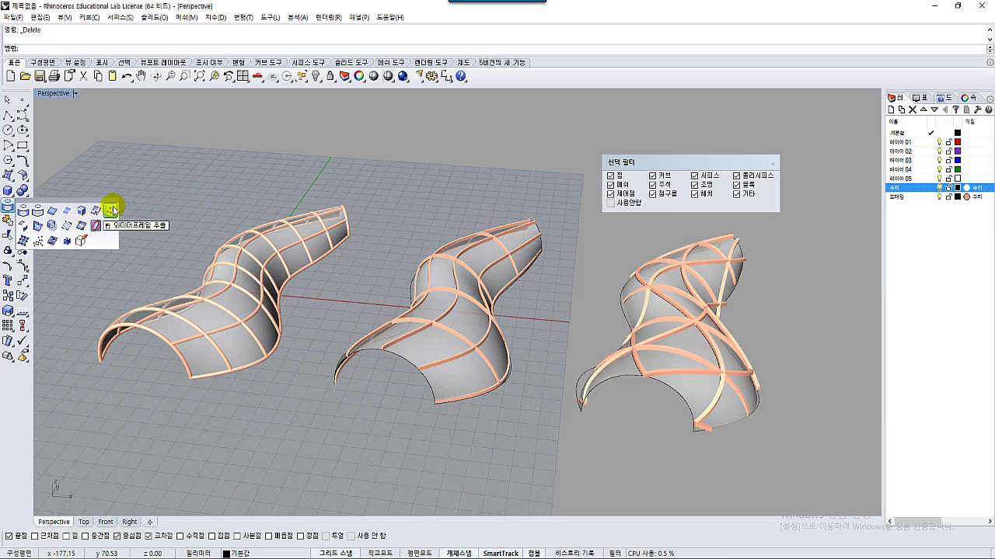
pyautogui.click(253, 175)
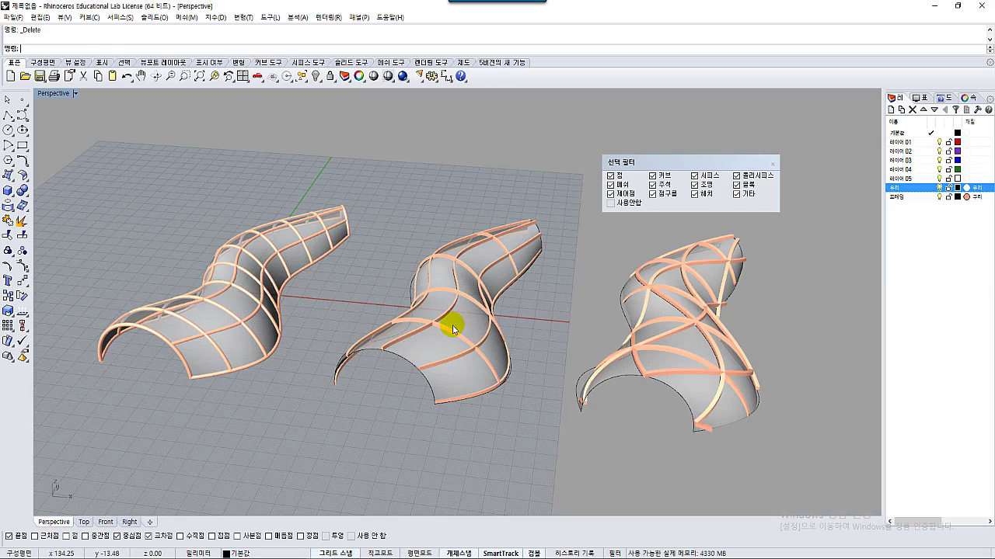
pyautogui.moveTo(481, 339); pyautogui.dragTo(406, 337, button='right')
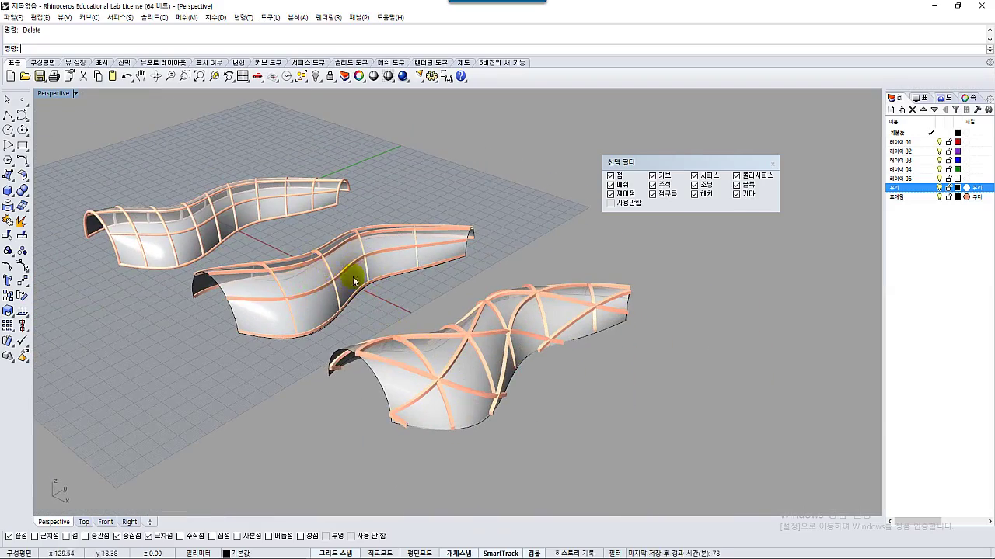
pyautogui.moveTo(349, 278); pyautogui.dragTo(550, 394, button='right')
pyautogui.moveTo(539, 349)
pyautogui.mouseDown(button='right')
pyautogui.moveTo(554, 334)
pyautogui.moveTo(539, 355)
pyautogui.mouseUp(button='right')
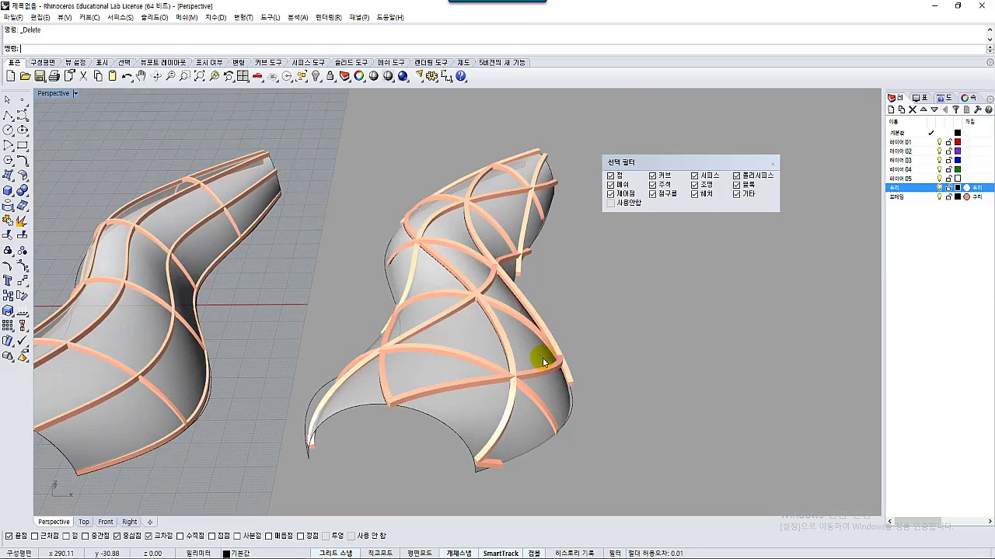
pyautogui.scroll(-4, 537, 347)
pyautogui.moveTo(537, 347); pyautogui.dragTo(562, 329, button='right')
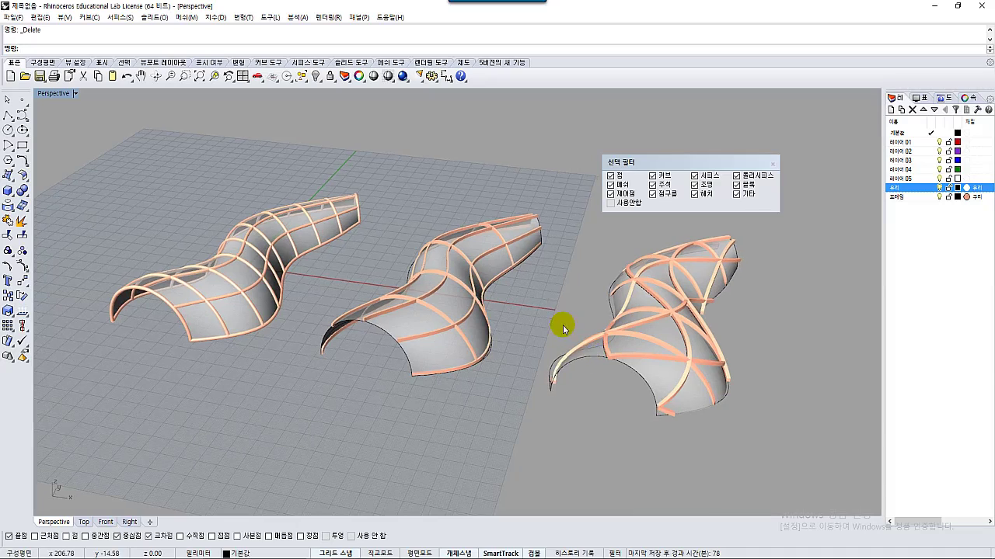